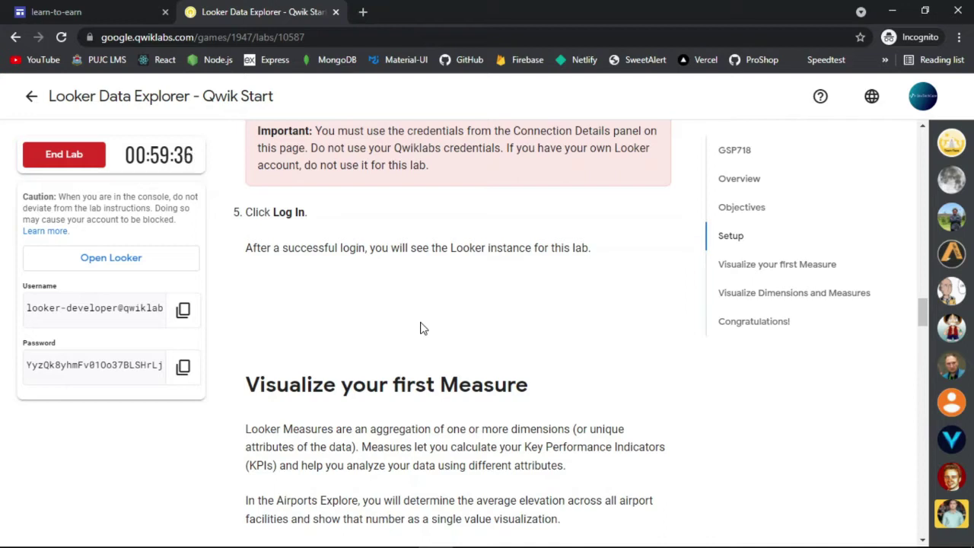
Open Looker from the lab page and fill in the login email with the username copied from the lab credentials.
scroll(423, 328, "up", 3)
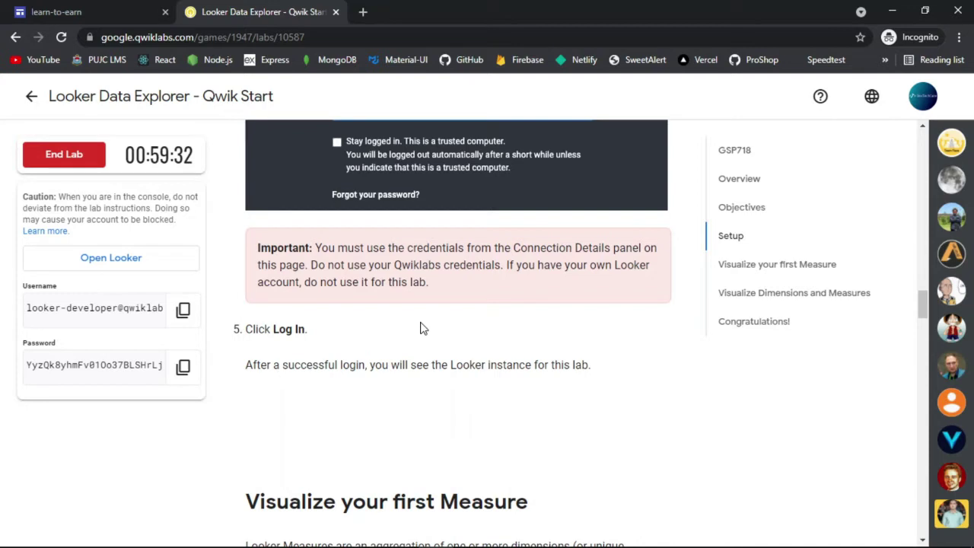
left_click(165, 261)
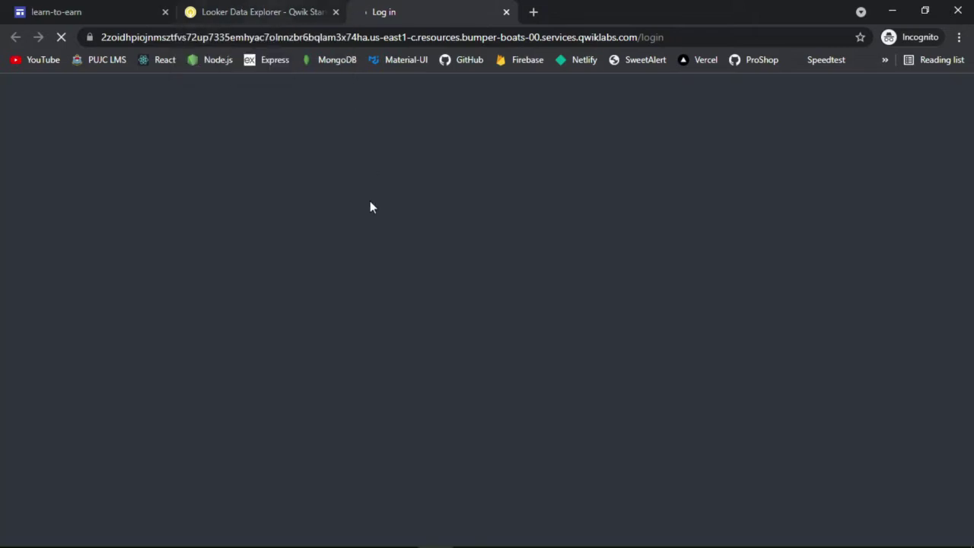
left_click(247, 11)
left_click(184, 311)
left_click(395, 8)
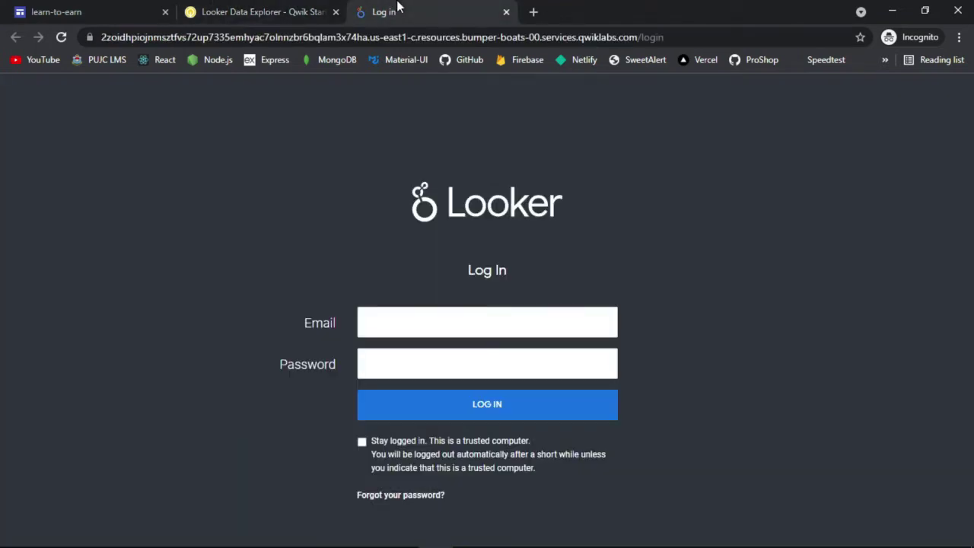
left_click(397, 318)
key("ctrl+v")
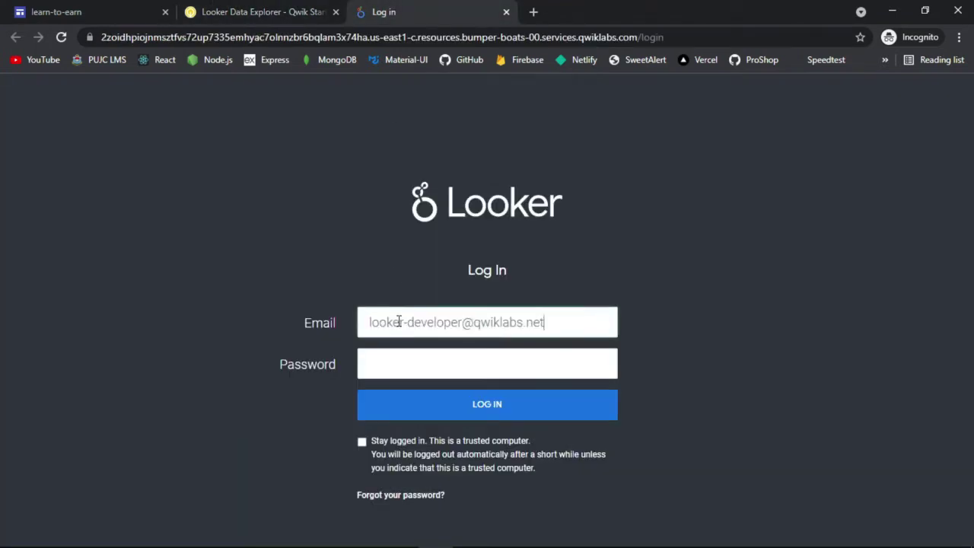
Copy the account password from the lab credentials into the Looker login form's password field and log in.
left_click(247, 10)
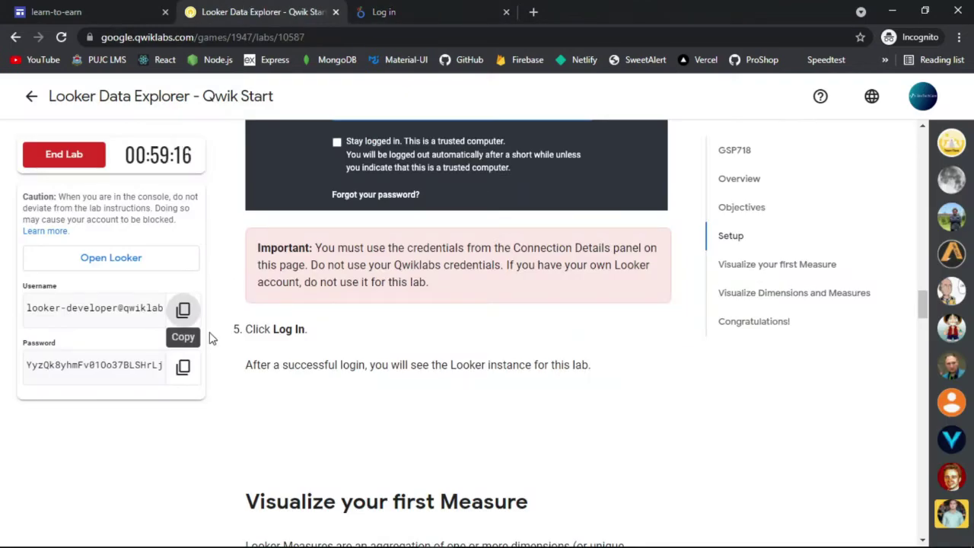
left_click(172, 367)
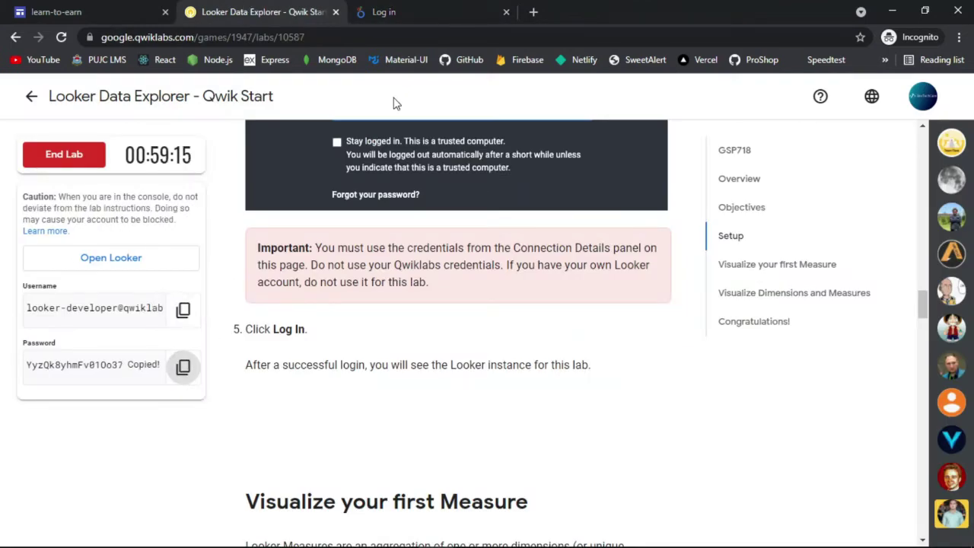
left_click(435, 8)
left_click(414, 363)
key("ctrl+v")
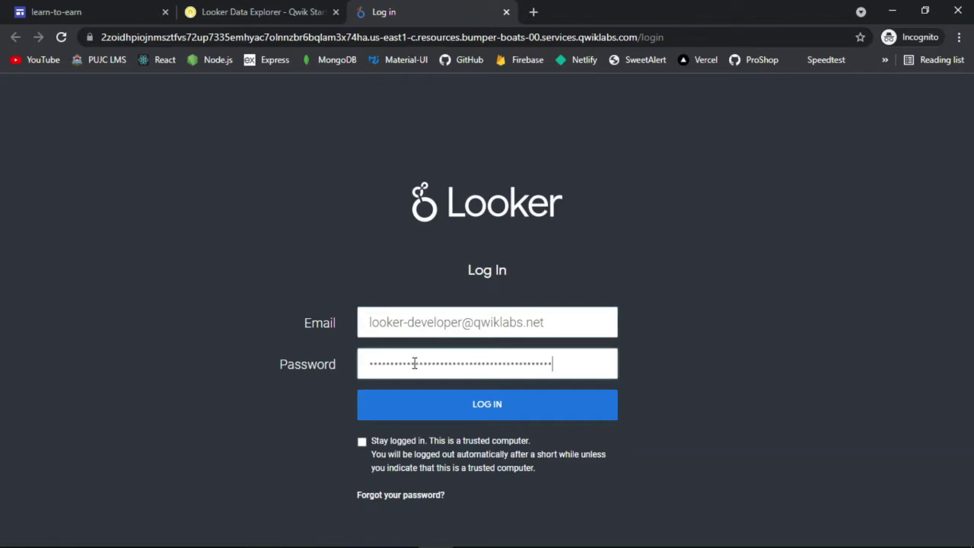
left_click(462, 414)
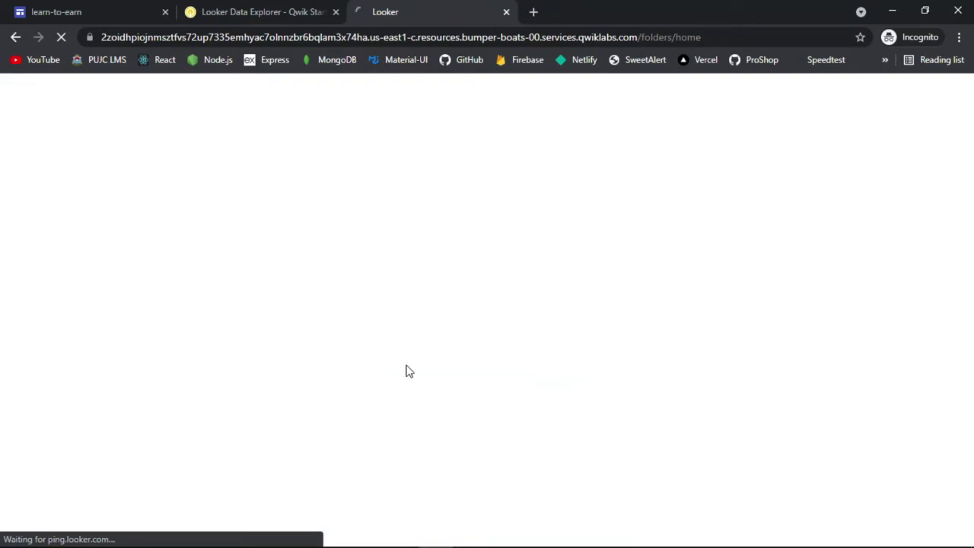
Consult the lab's instructions for the first measure and open the Airports Explore under FAA in Looker.
left_click(267, 10)
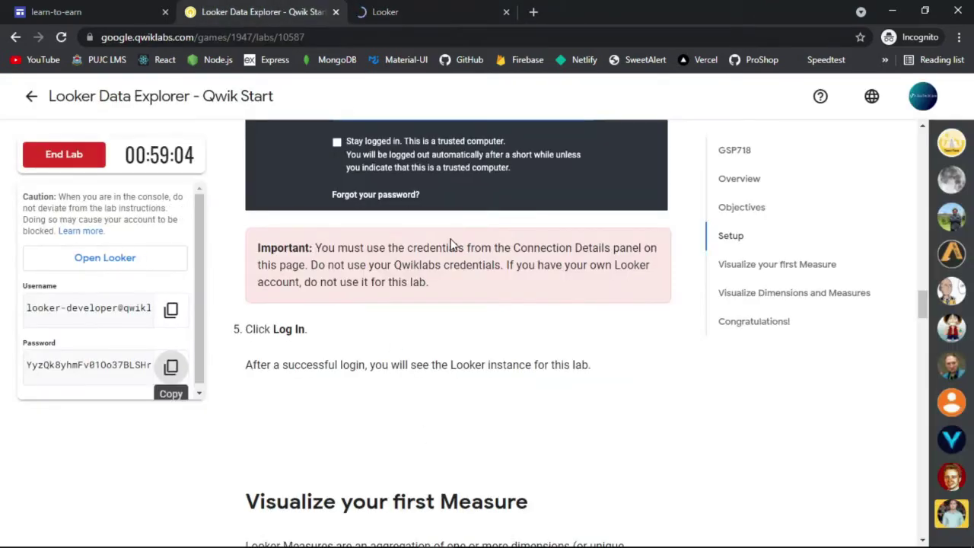
scroll(451, 246, "down", 1)
scroll(451, 245, "down", 4)
left_click(422, 7)
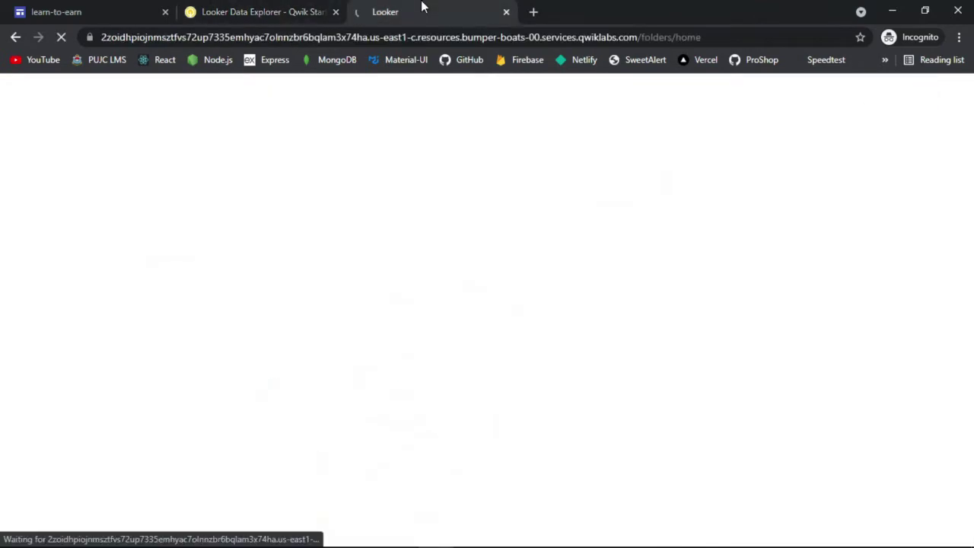
left_click(327, 7)
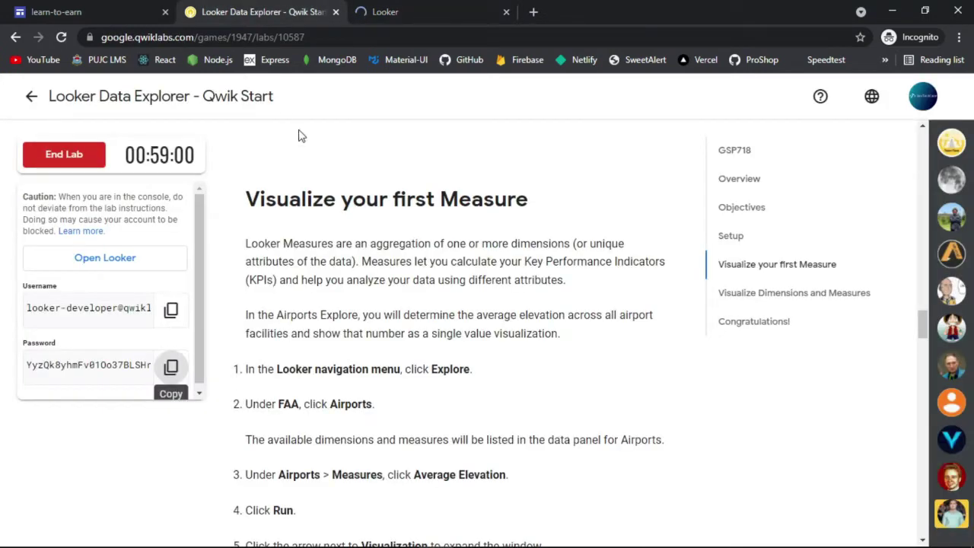
scroll(389, 266, "down", 2)
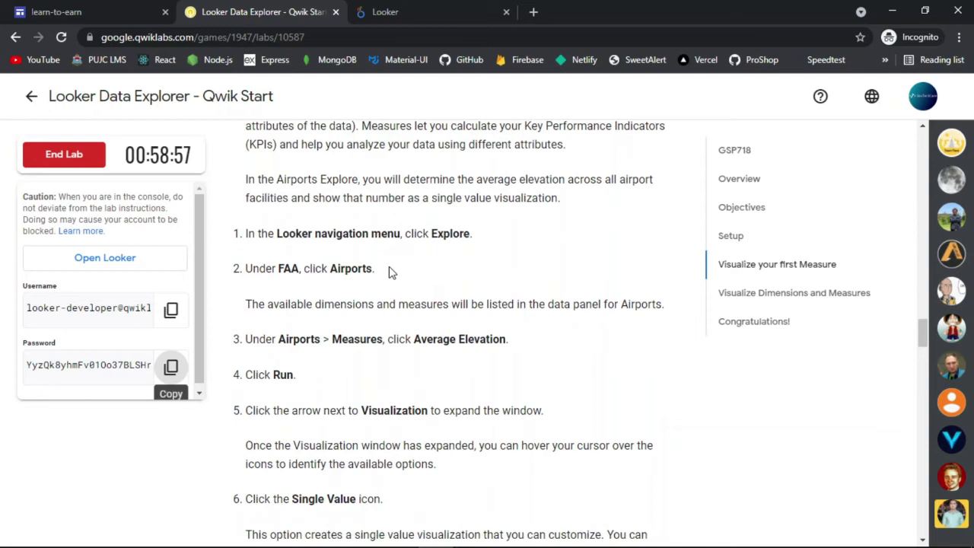
left_click(414, 9)
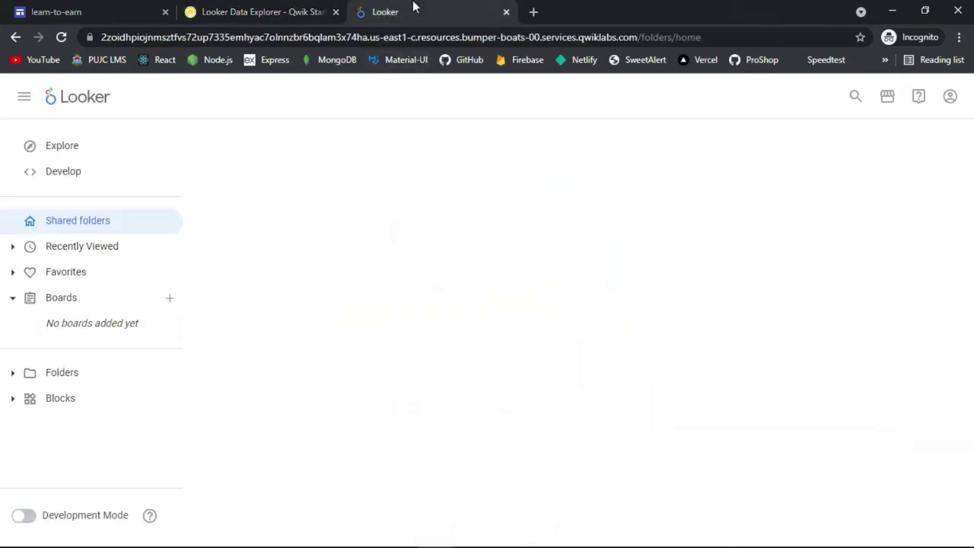
left_click(84, 152)
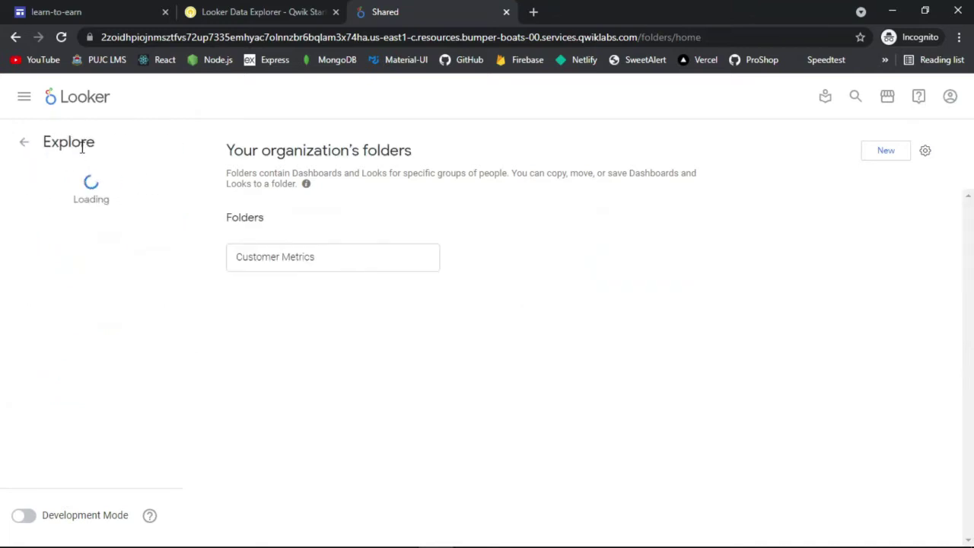
left_click(33, 254)
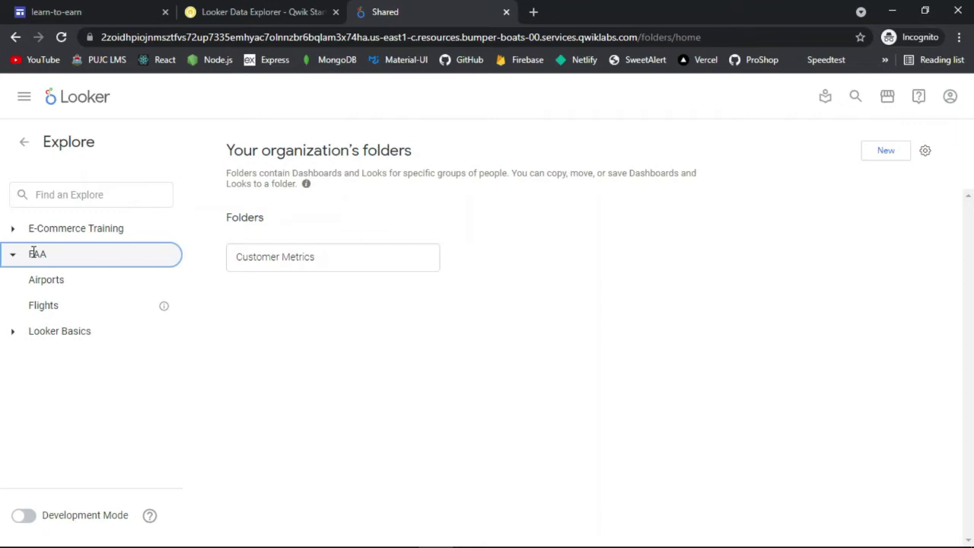
left_click(48, 281)
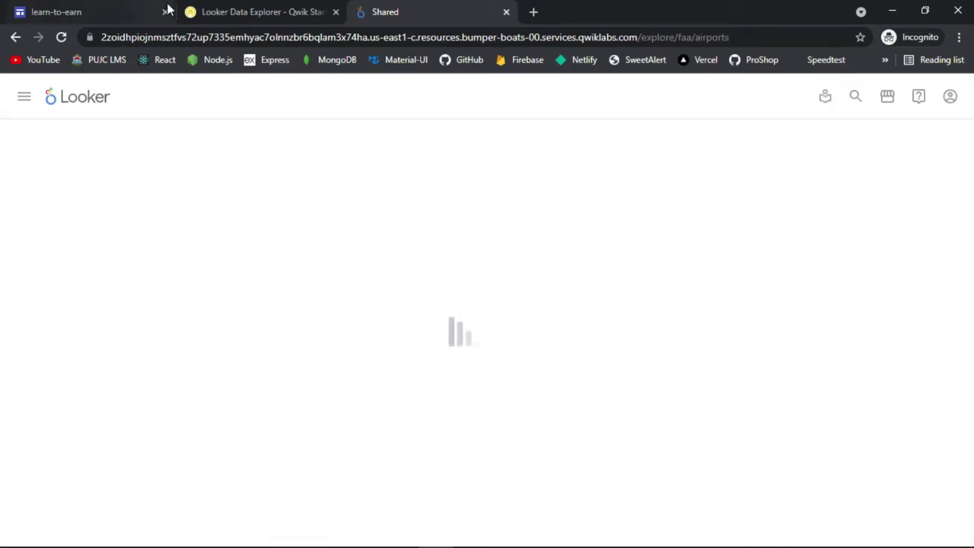
Check the lab instructions and add the Average Elevation measure to the Airports query in Looker.
left_click(236, 8)
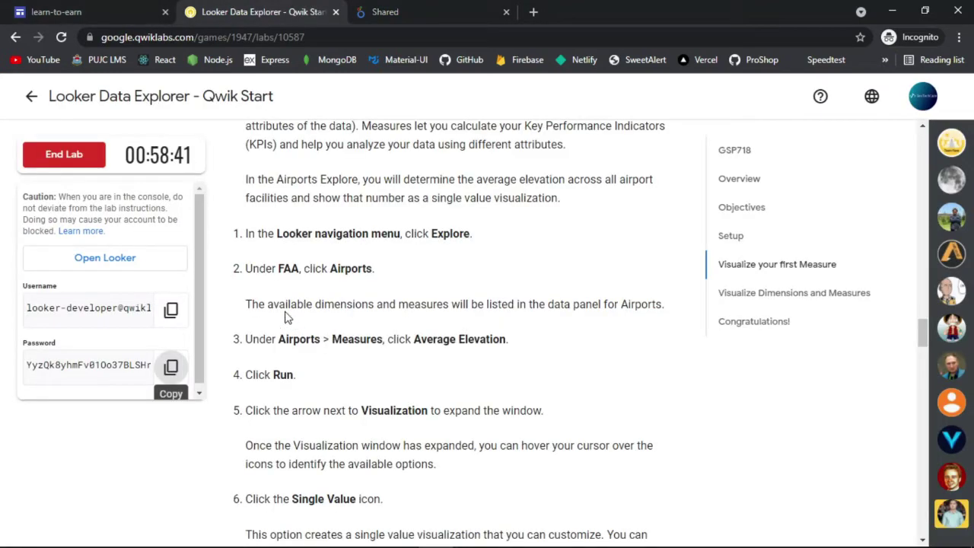
scroll(285, 316, "down", 2)
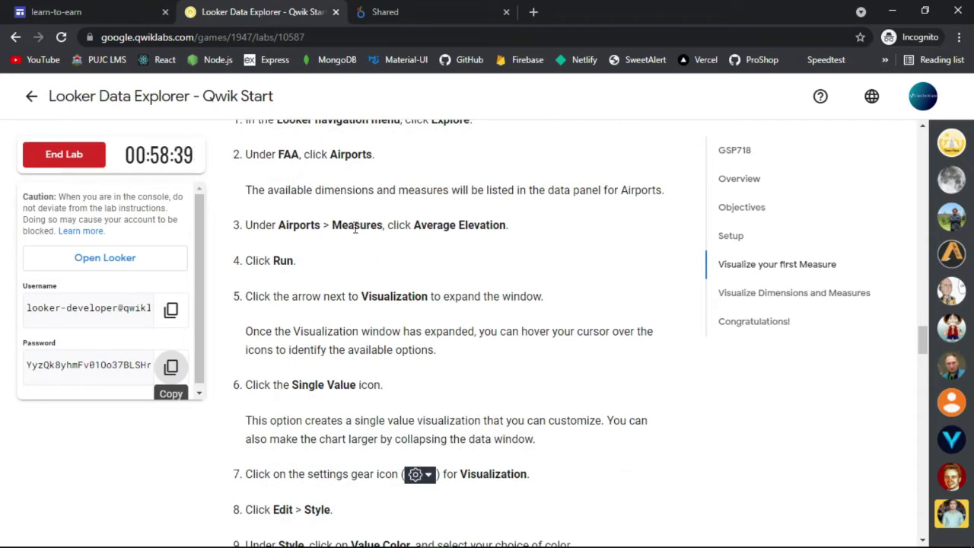
left_click(437, 8)
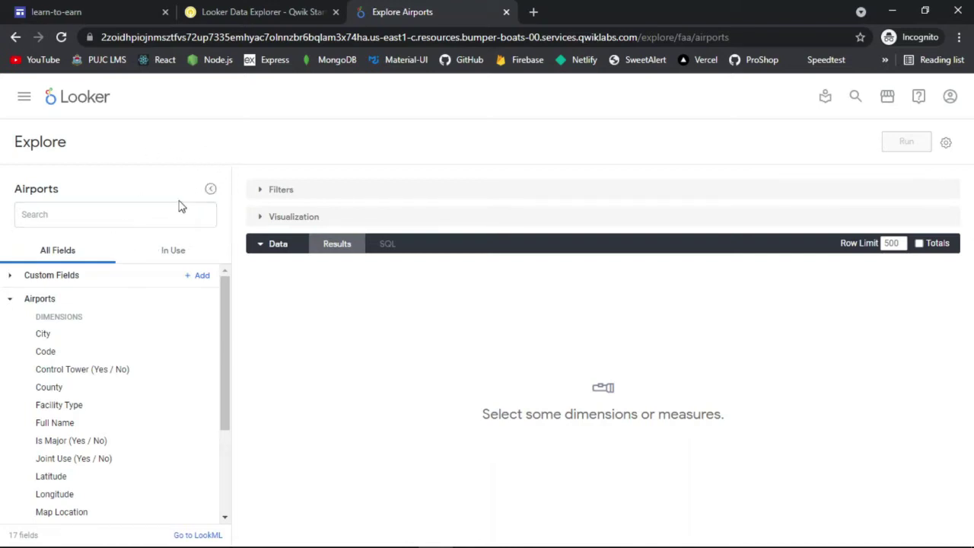
left_click(236, 11)
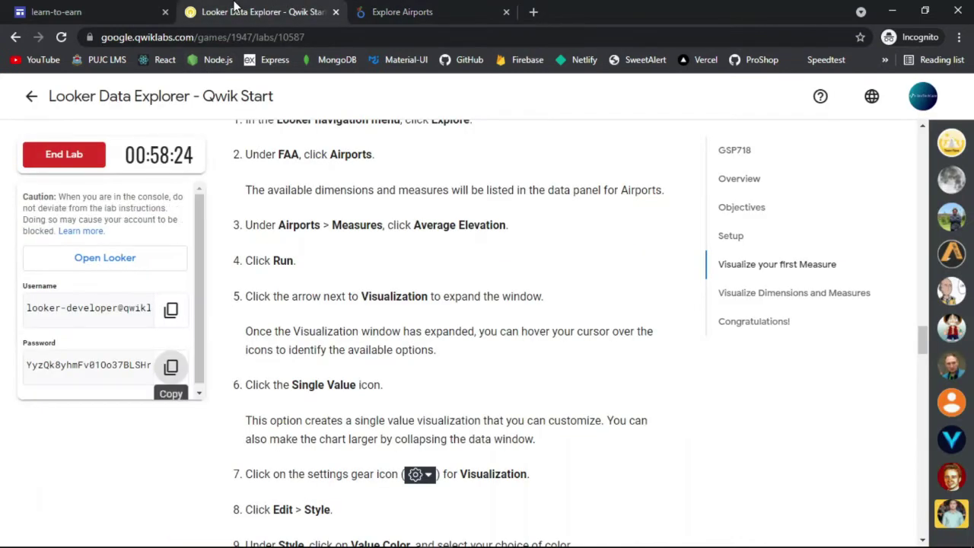
left_click(402, 11)
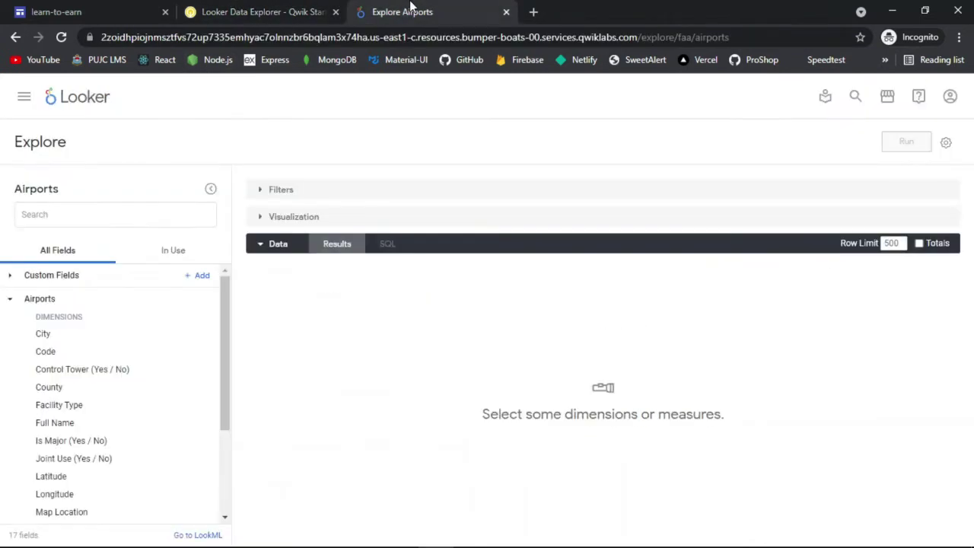
scroll(131, 323, "down", 3)
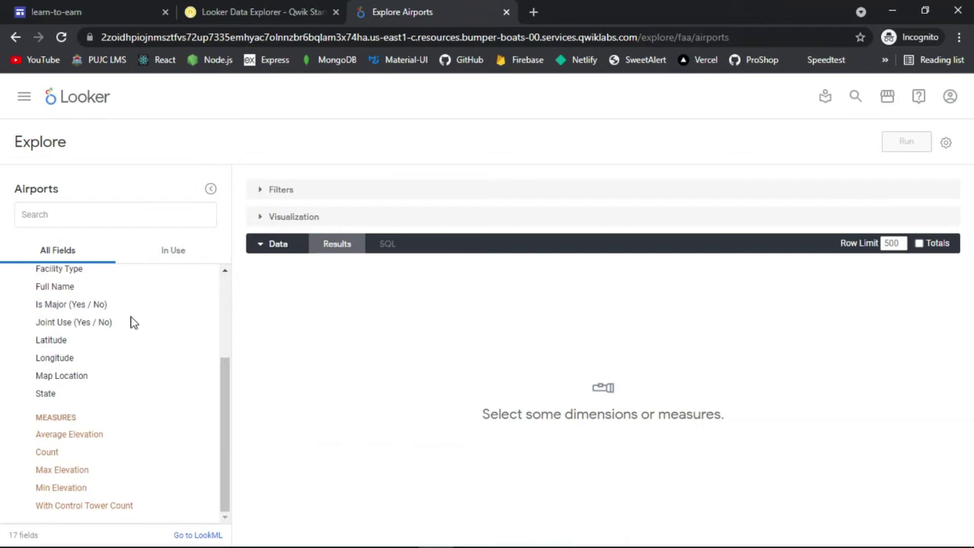
left_click(69, 437)
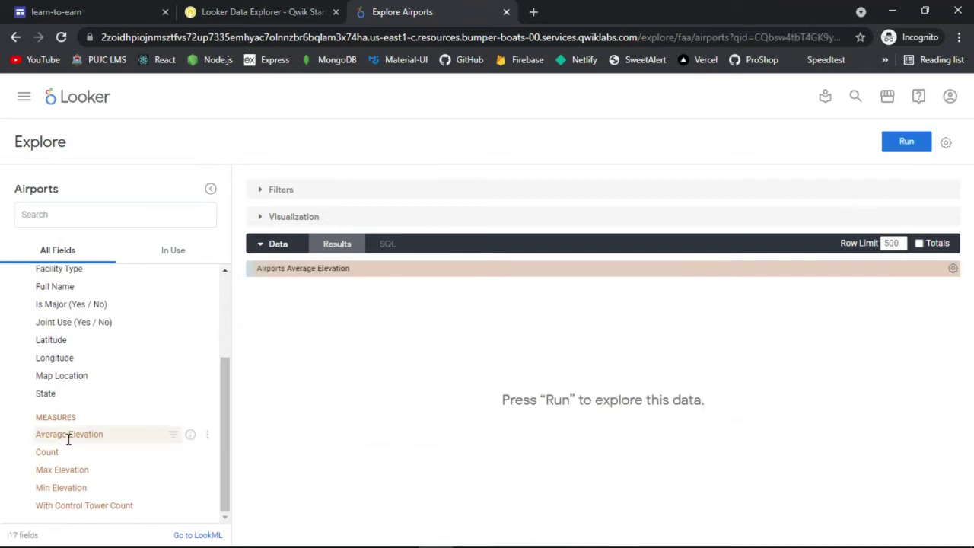
Check the lab's next instruction and run the Average Elevation query in Looker.
left_click(228, 9)
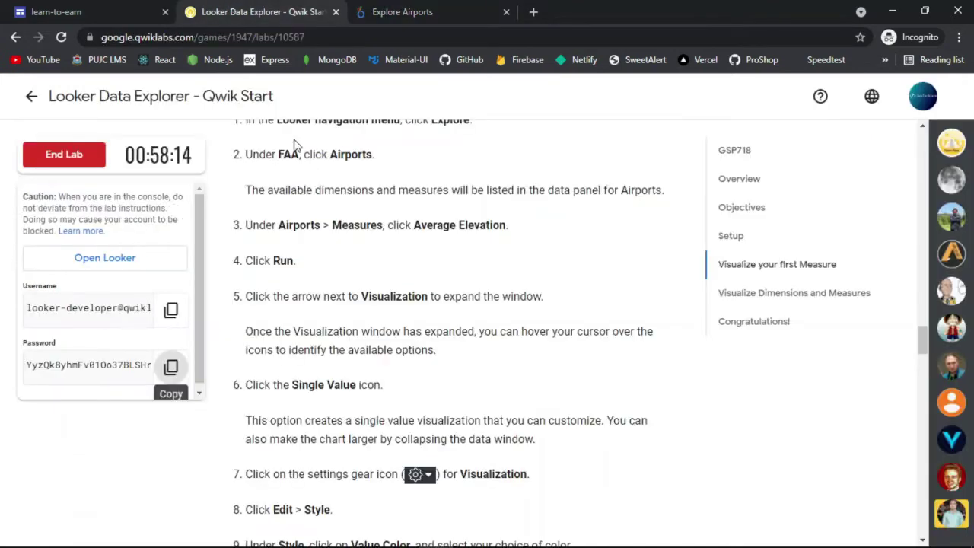
left_click(408, 9)
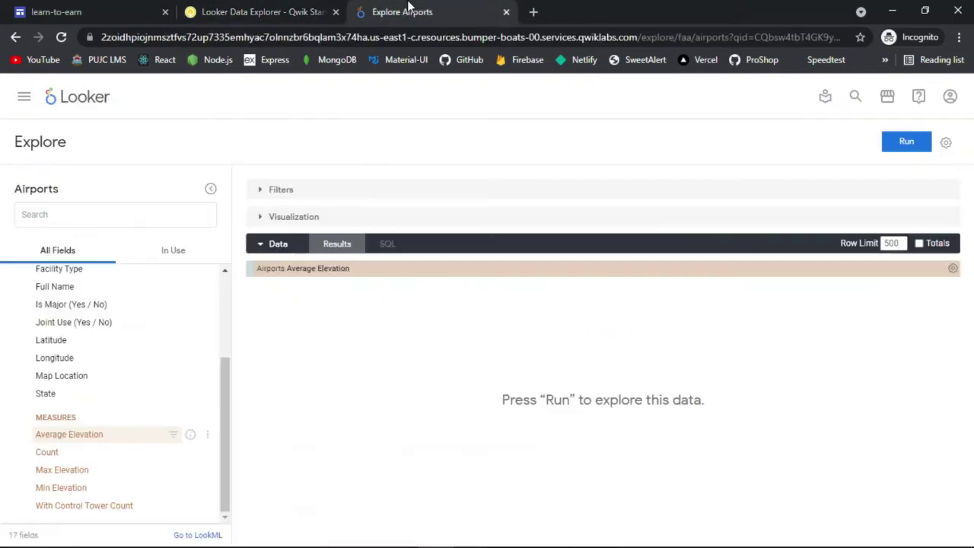
left_click(907, 142)
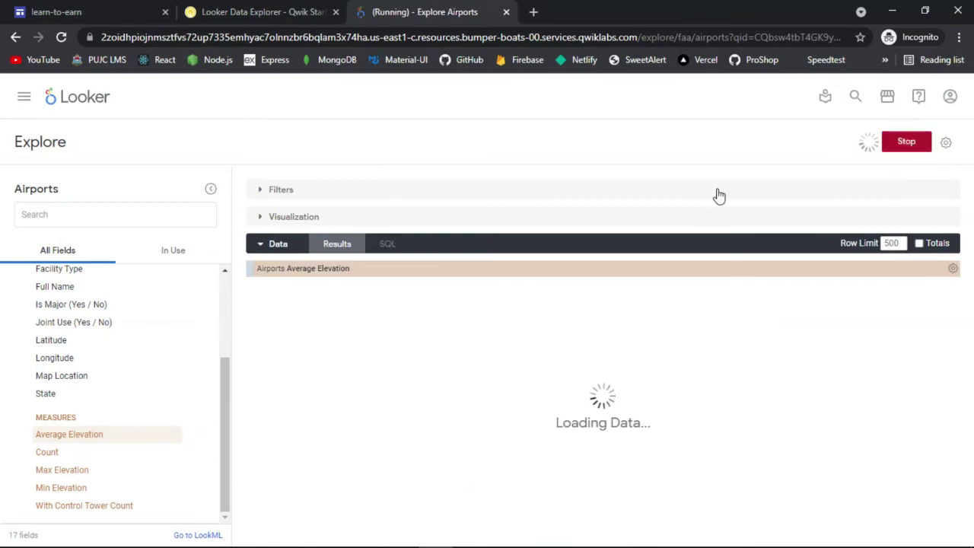
Read the lab's visualization instructions and expand the Visualization section of the Airports Explore in Looker.
left_click(272, 9)
scroll(406, 219, "down", 1)
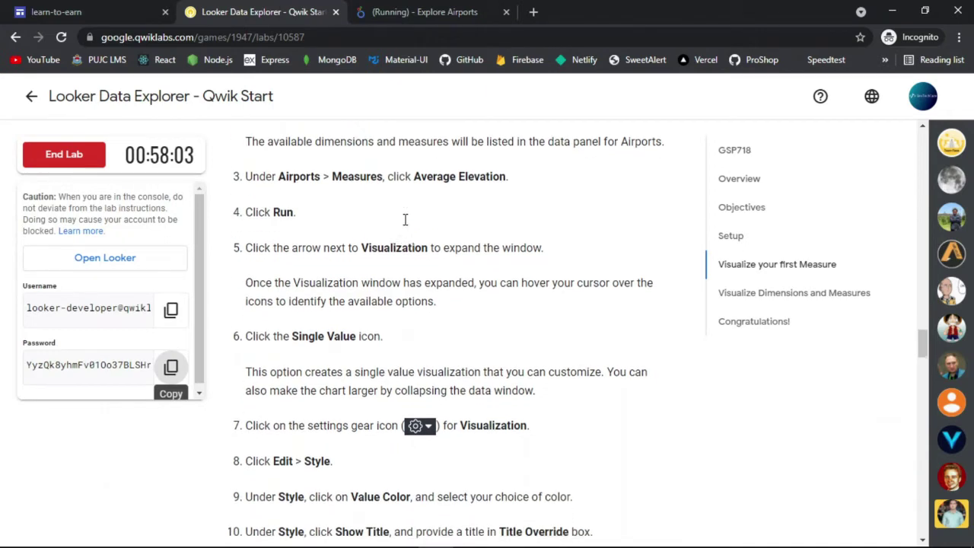
left_click(425, 9)
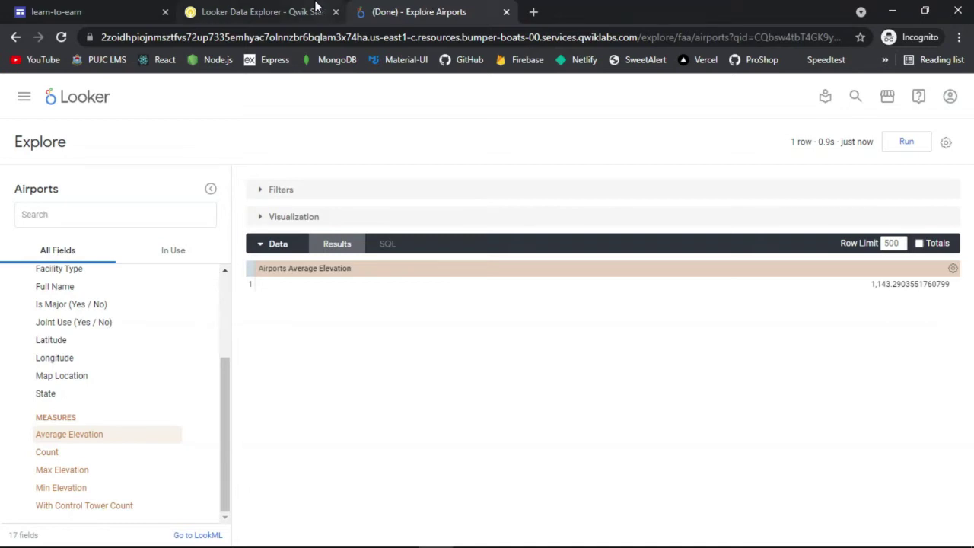
left_click(320, 11)
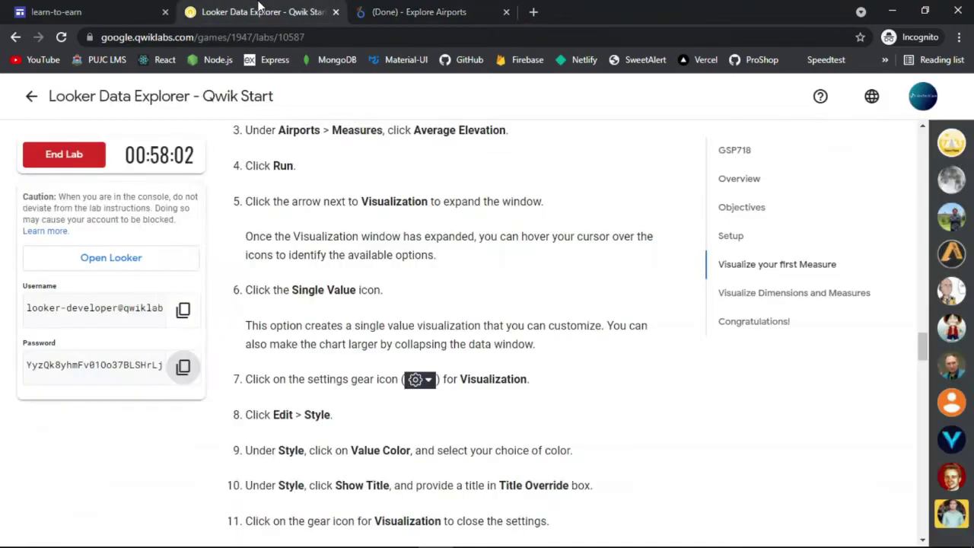
left_click(429, 8)
left_click(260, 219)
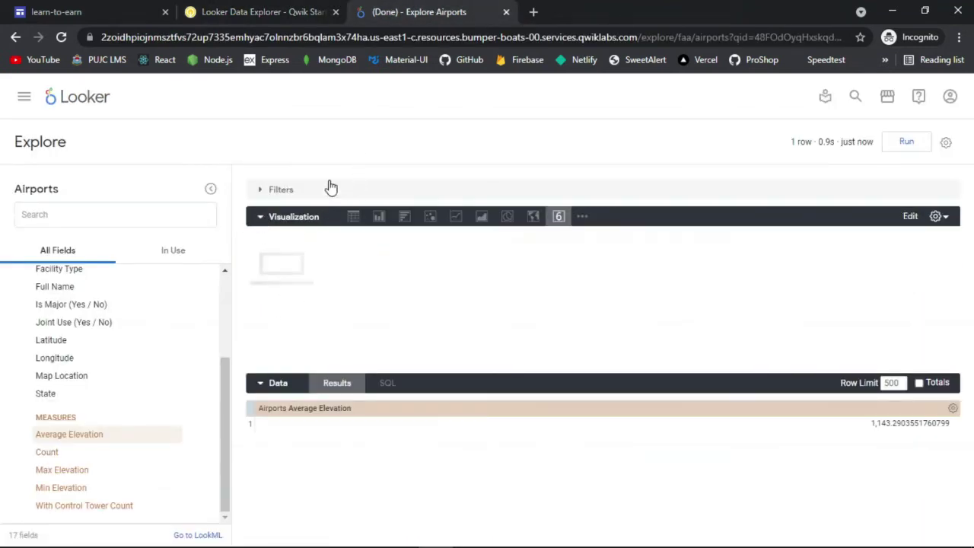
Check the required chart type in the lab instructions and choose the Single Value visualization for Average Elevation in Looker.
left_click(232, 11)
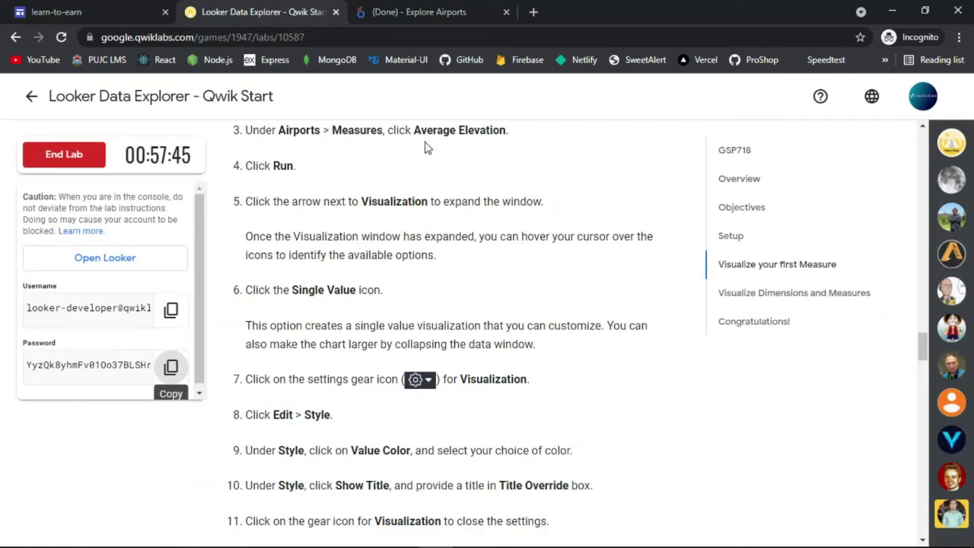
left_click(444, 9)
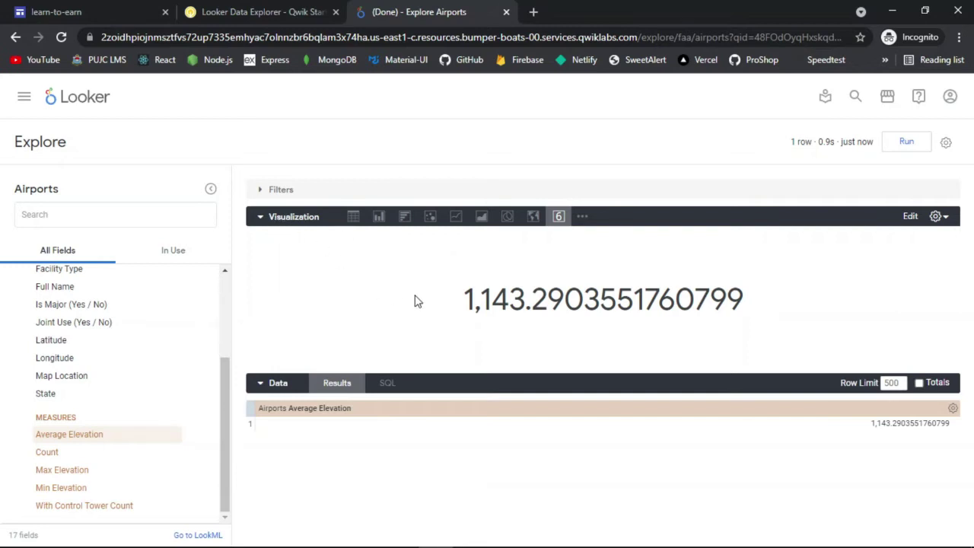
left_click(281, 7)
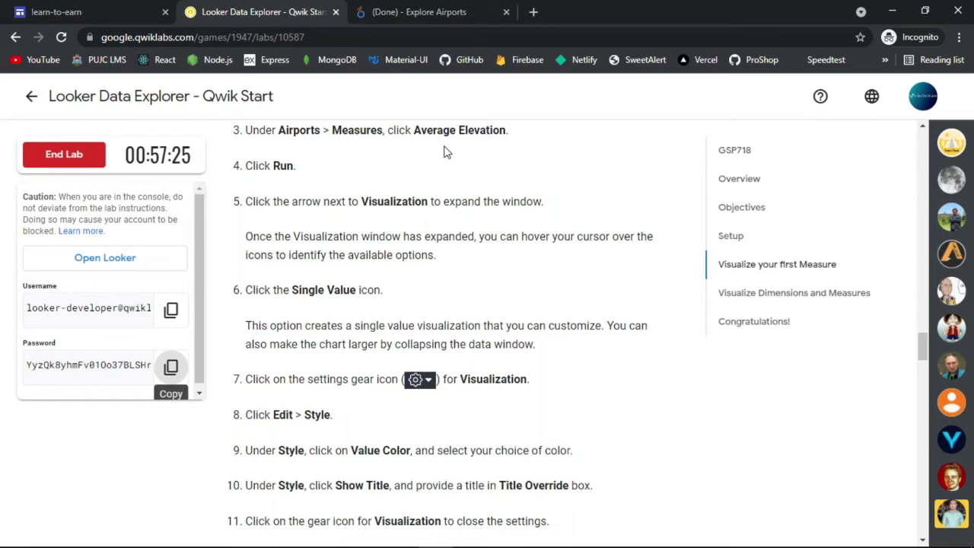
left_click(418, 11)
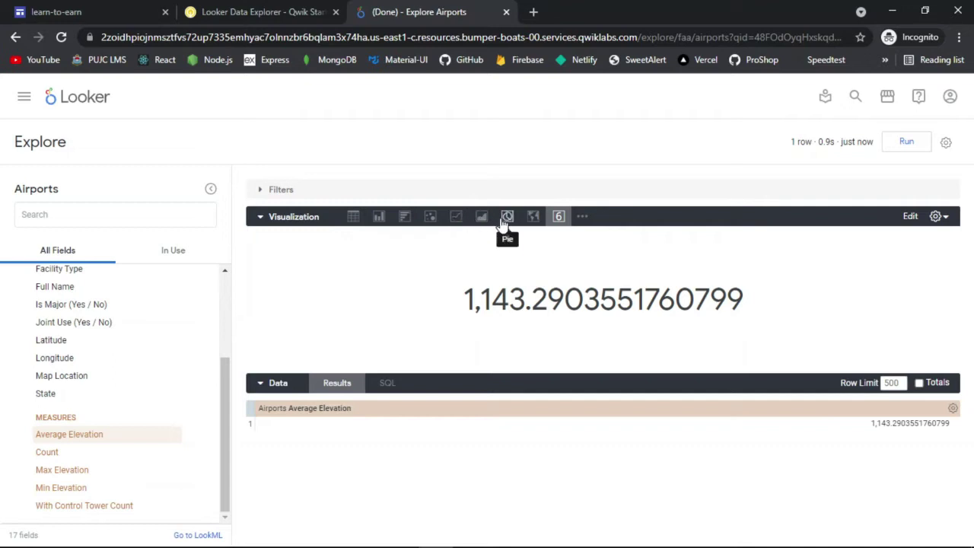
left_click(560, 219)
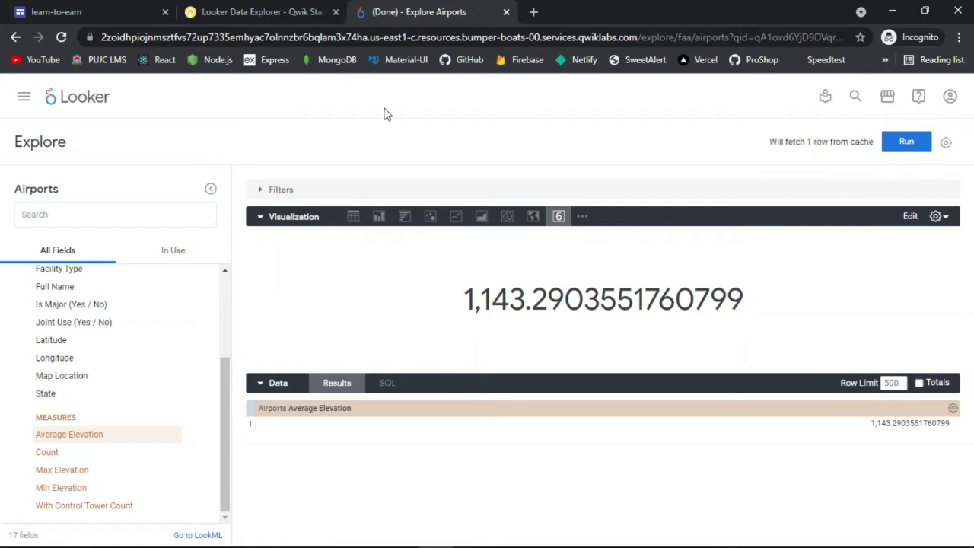
Read the lab's visualization settings instructions and open the Style settings of the Single Value visualization in Looker.
left_click(259, 12)
scroll(381, 230, "down", 1)
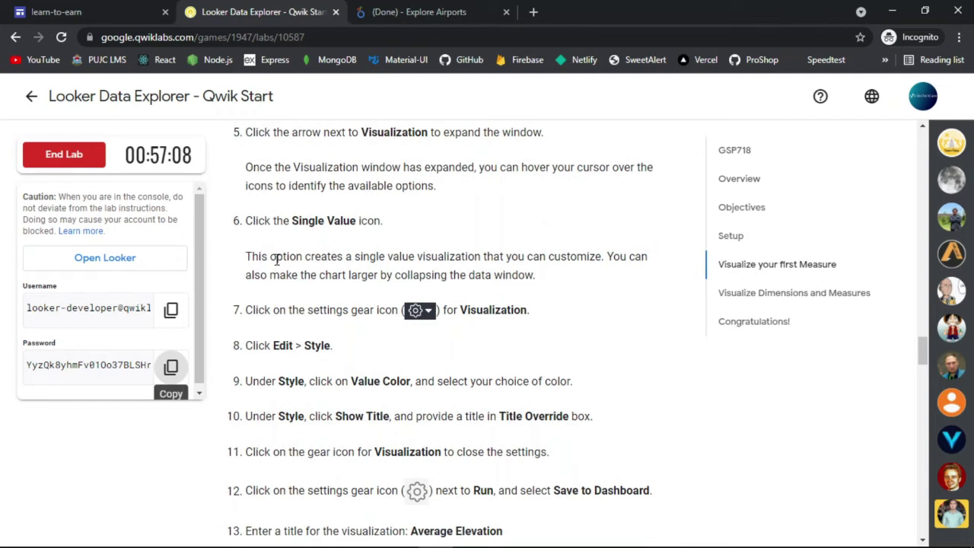
left_click_drag(245, 257, 519, 274)
left_click(545, 283)
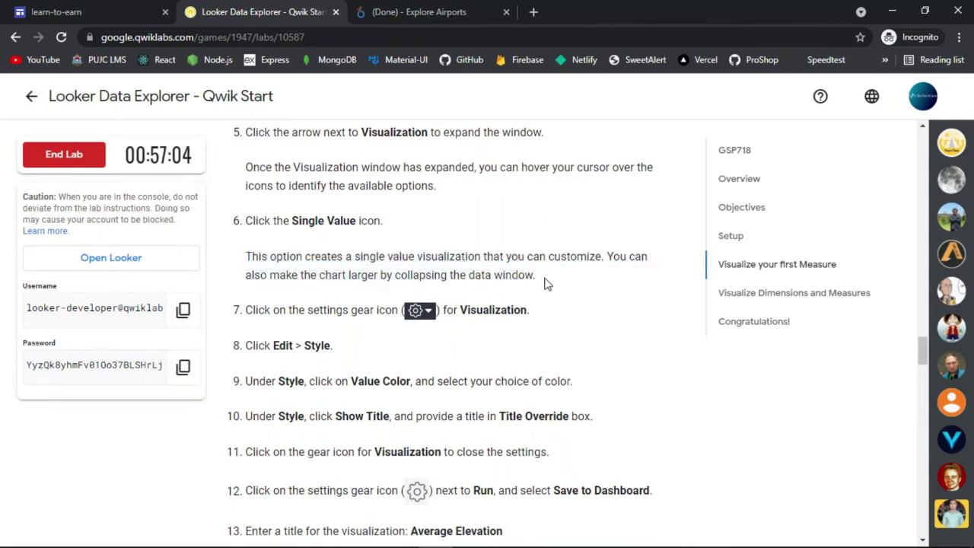
left_click(439, 9)
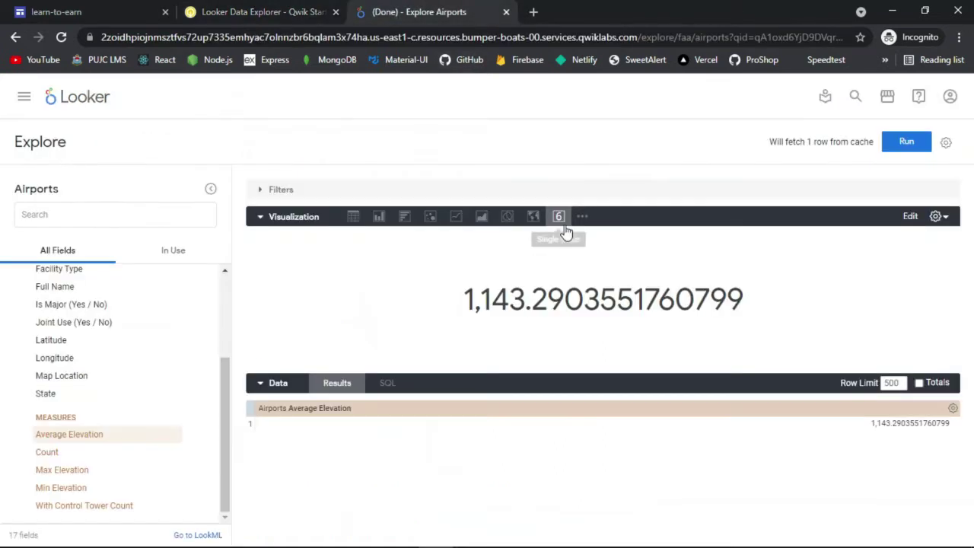
left_click(945, 219)
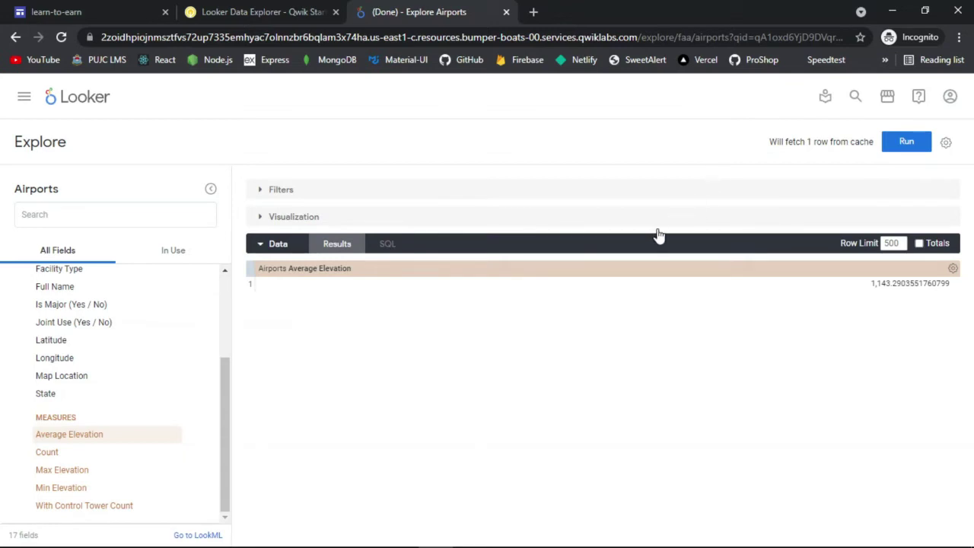
left_click(311, 8)
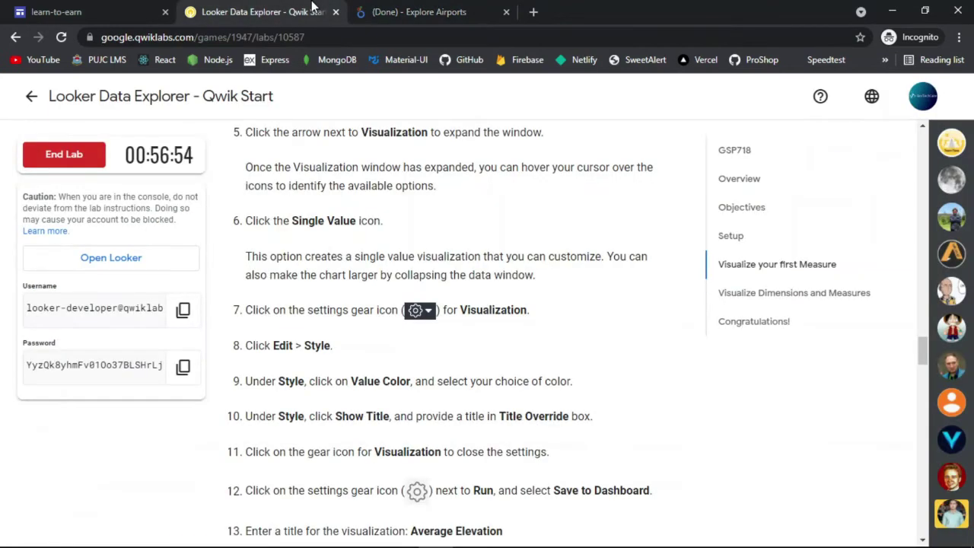
left_click(430, 9)
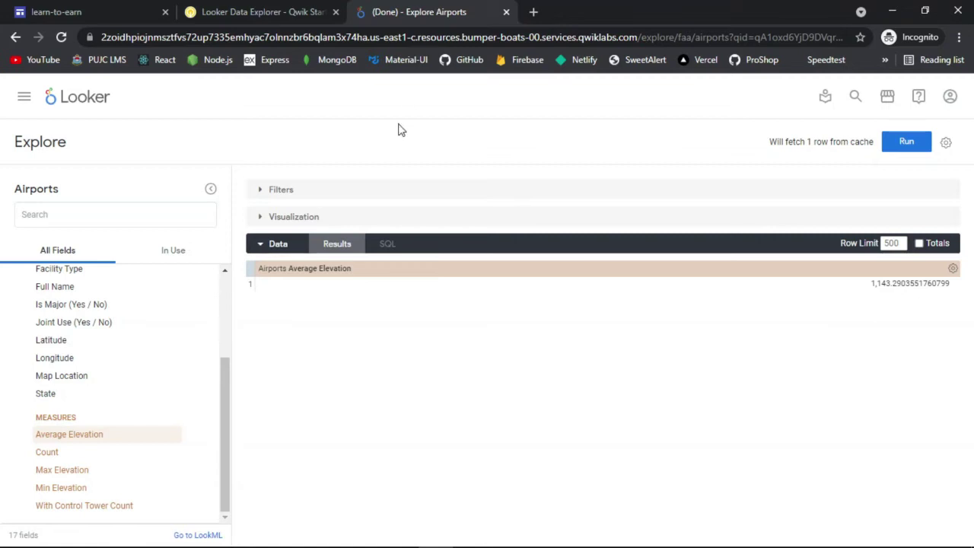
left_click(286, 219)
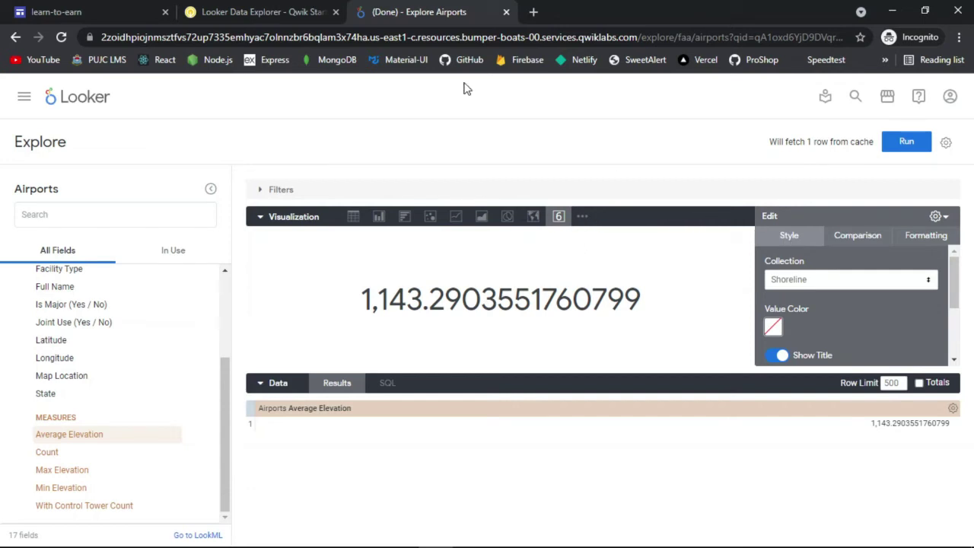
Check the lab's styling instructions and set the Single Value visualization's value color to magenta in Looker.
left_click(259, 7)
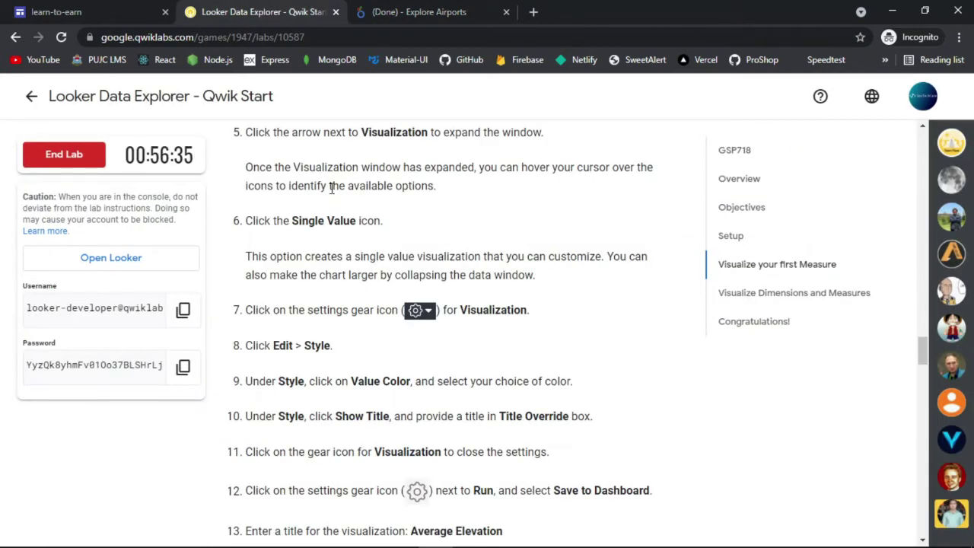
scroll(417, 306, "down", 2)
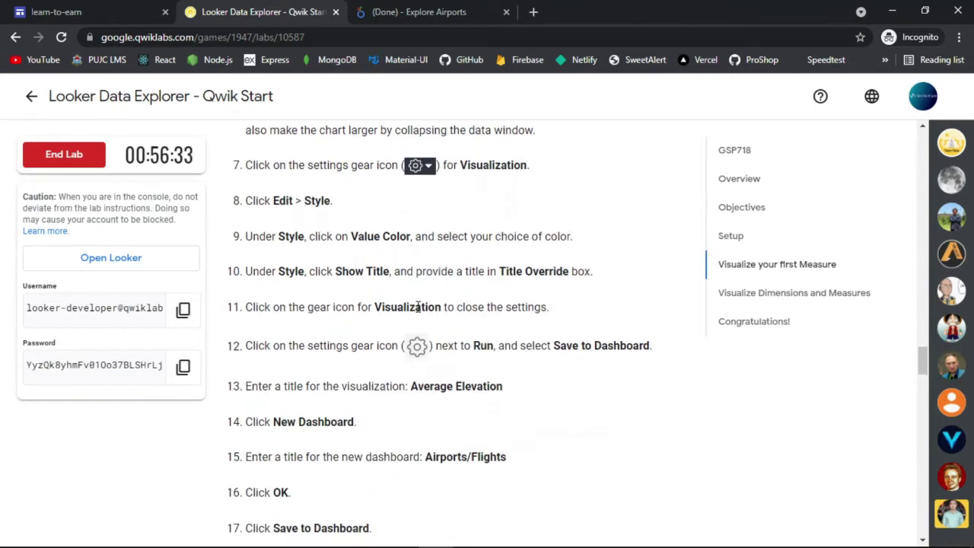
left_click(419, 9)
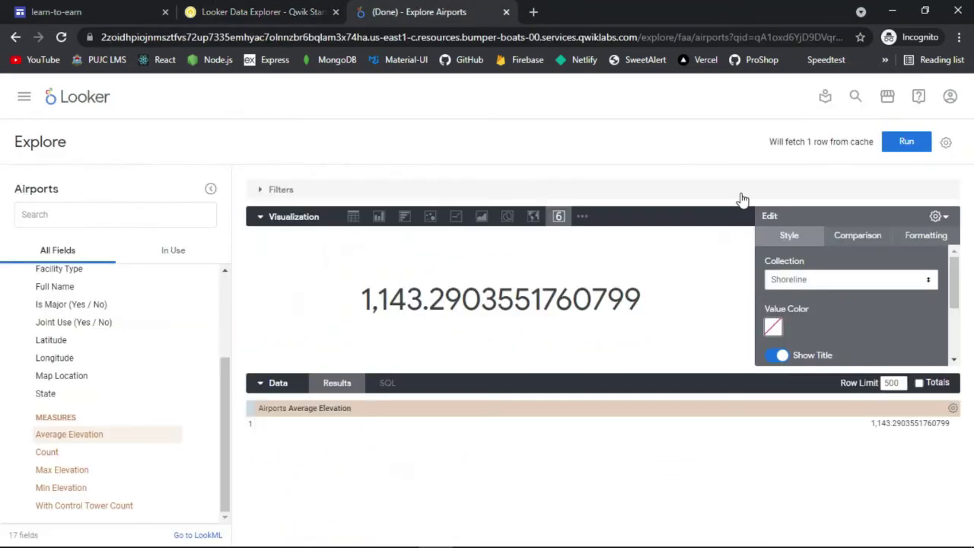
scroll(876, 283, "down", 1)
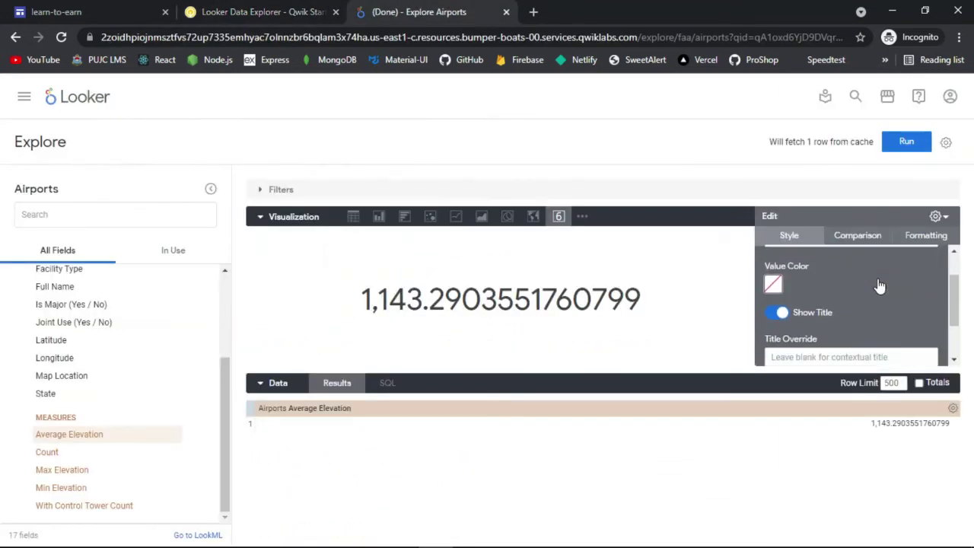
left_click(781, 279)
left_click(763, 340)
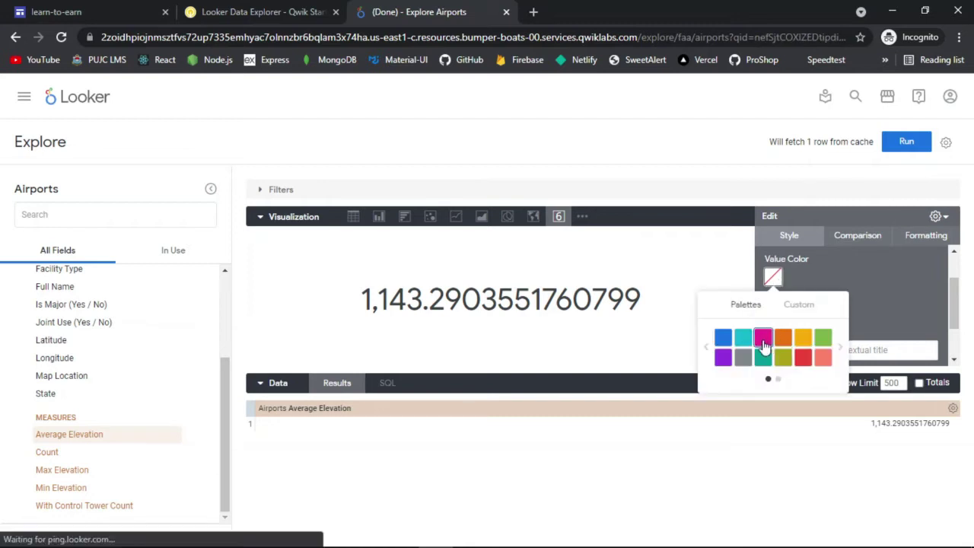
Check the lab's title instruction and set the visualization's title override to DevTechCare in Looker.
left_click(316, 7)
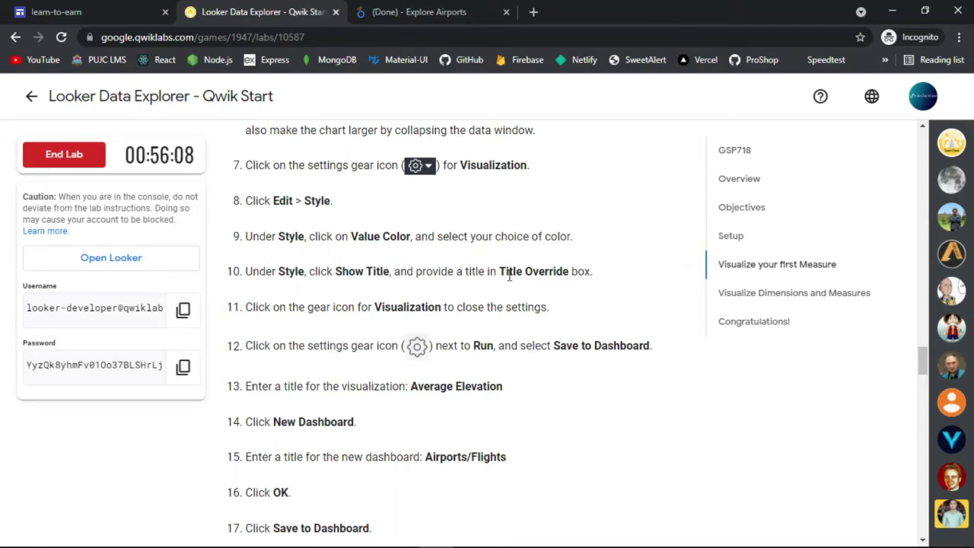
left_click(395, 7)
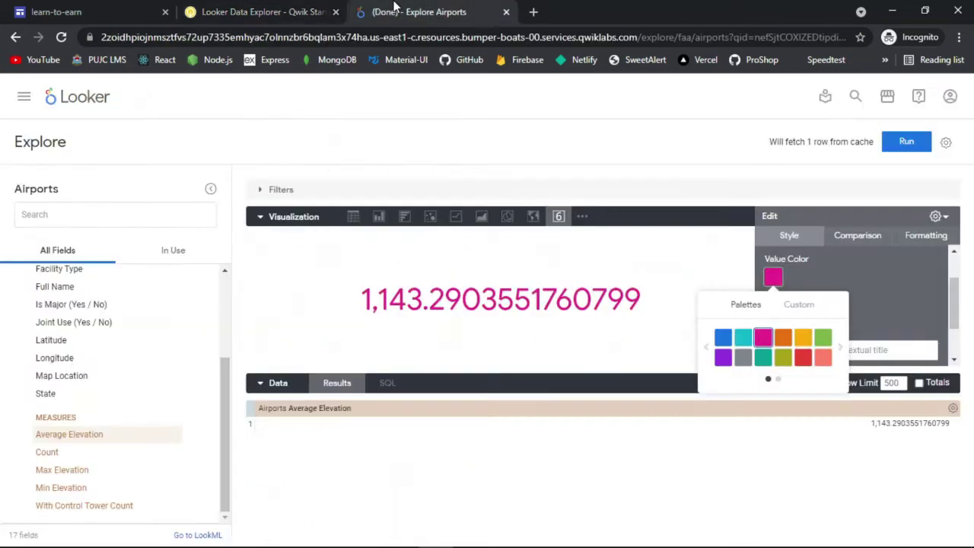
left_click(874, 273)
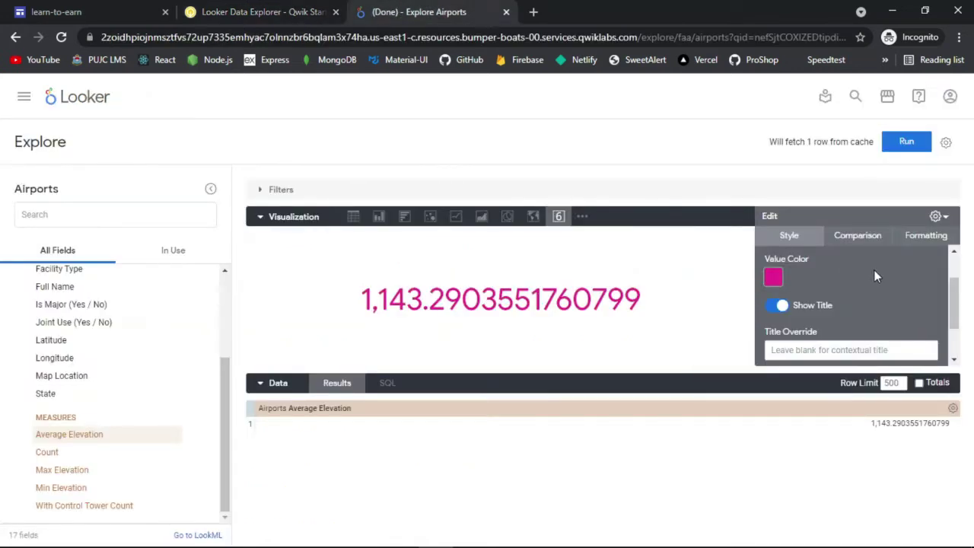
scroll(876, 275, "down", 1)
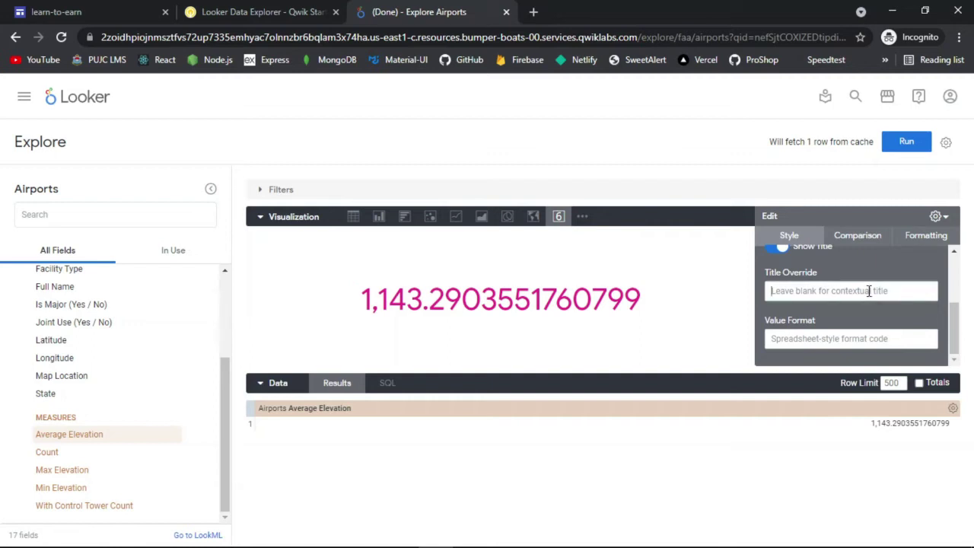
type("DevTe")
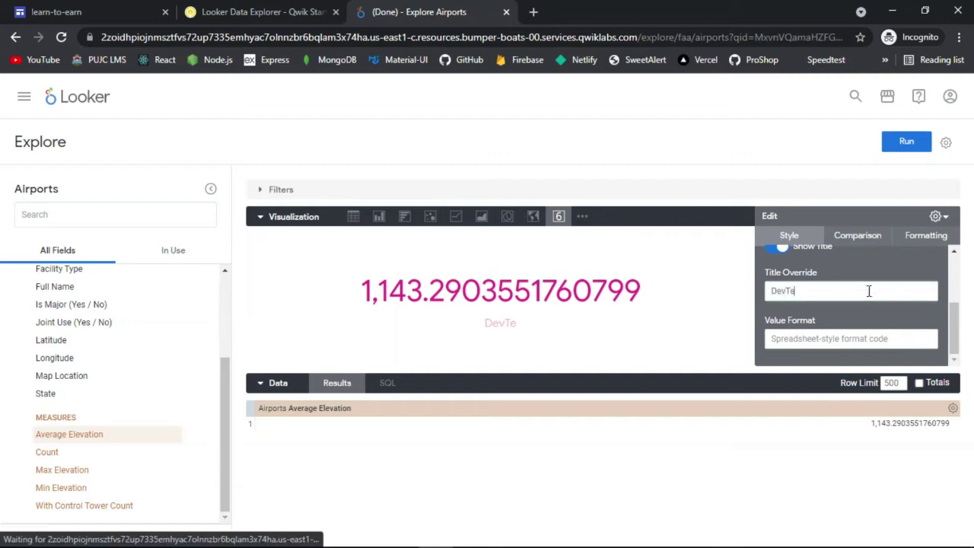
type("chCare")
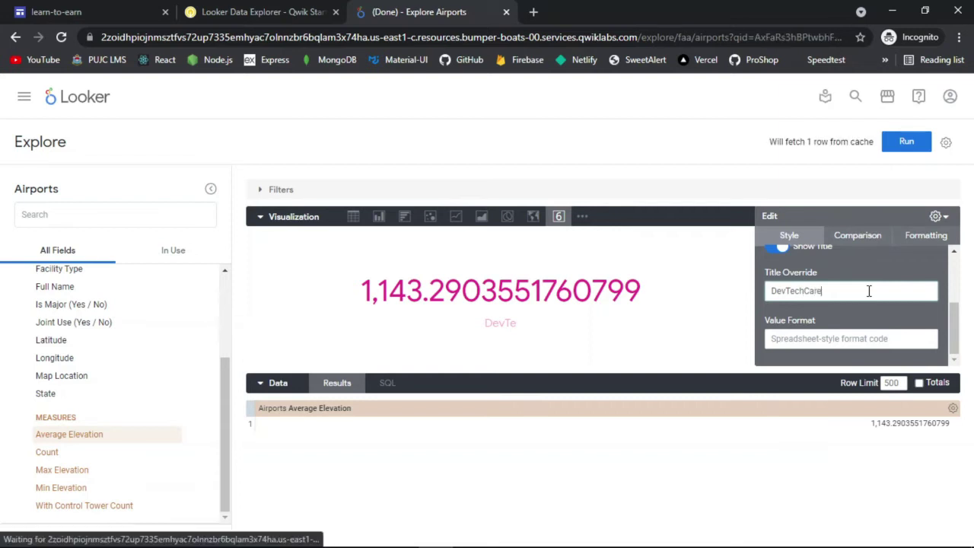
Read the lab's instructions on closing the settings and saving, and collapse the Visualization section in Looker.
left_click(329, 6)
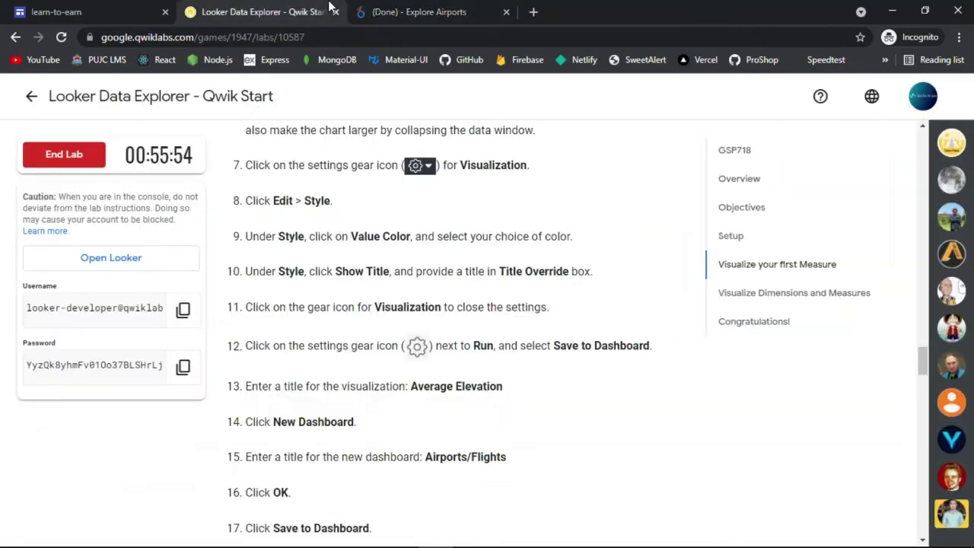
scroll(522, 308, "down", 2)
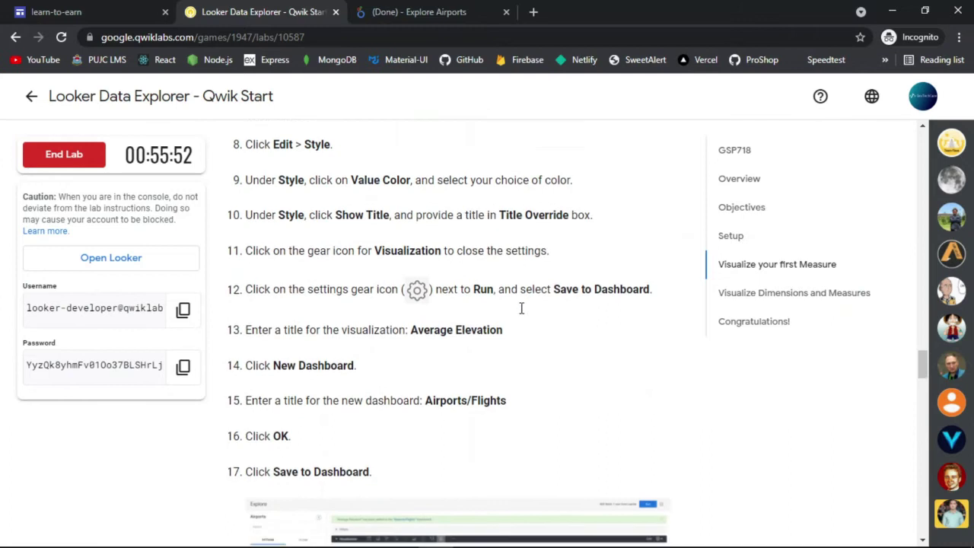
scroll(522, 314, "down", 1)
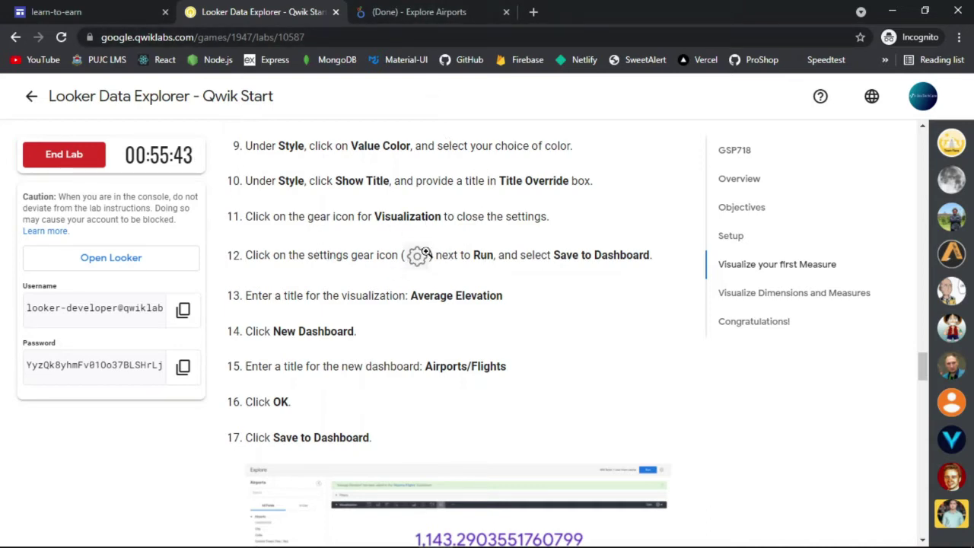
left_click(438, 8)
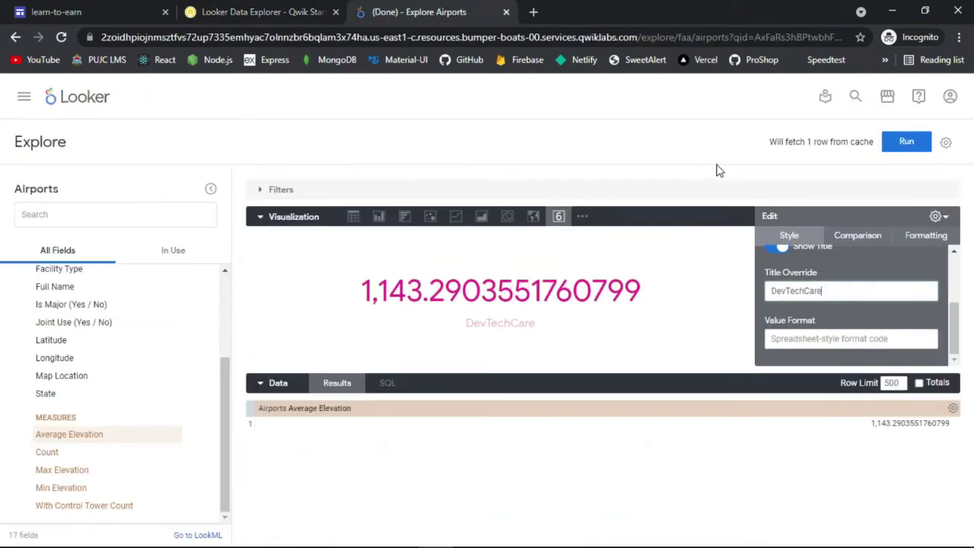
left_click(947, 220)
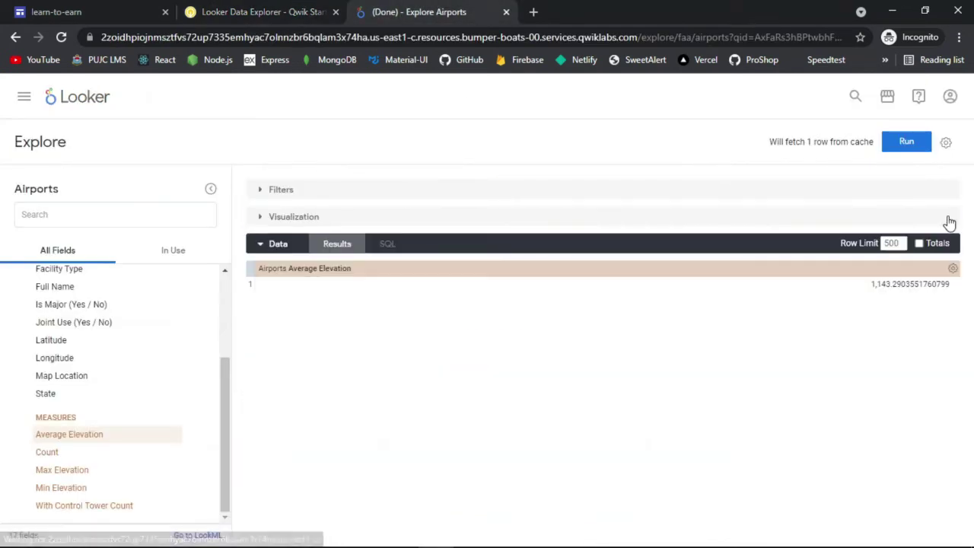
Confirm the save option in the lab instructions and start saving the Average Elevation query to a dashboard in Looker.
left_click(946, 142)
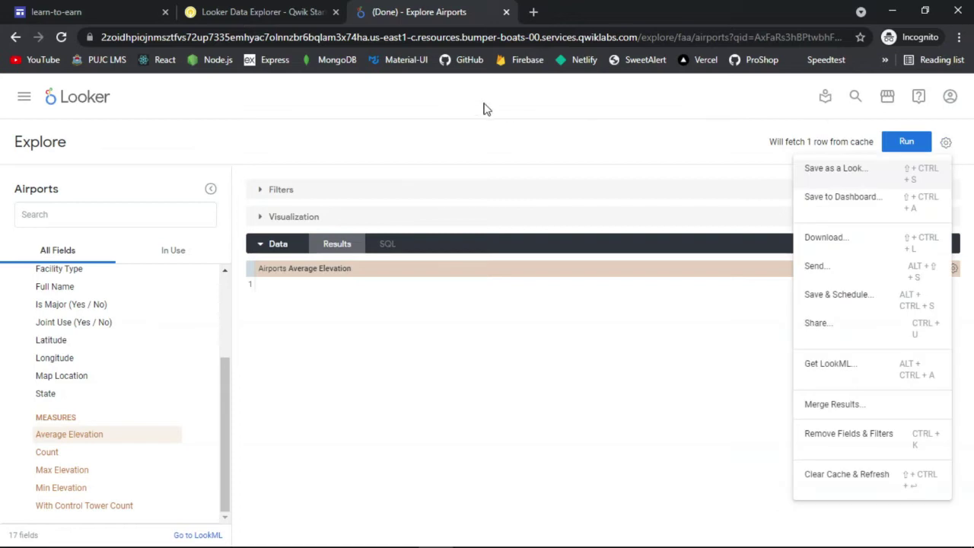
left_click(288, 7)
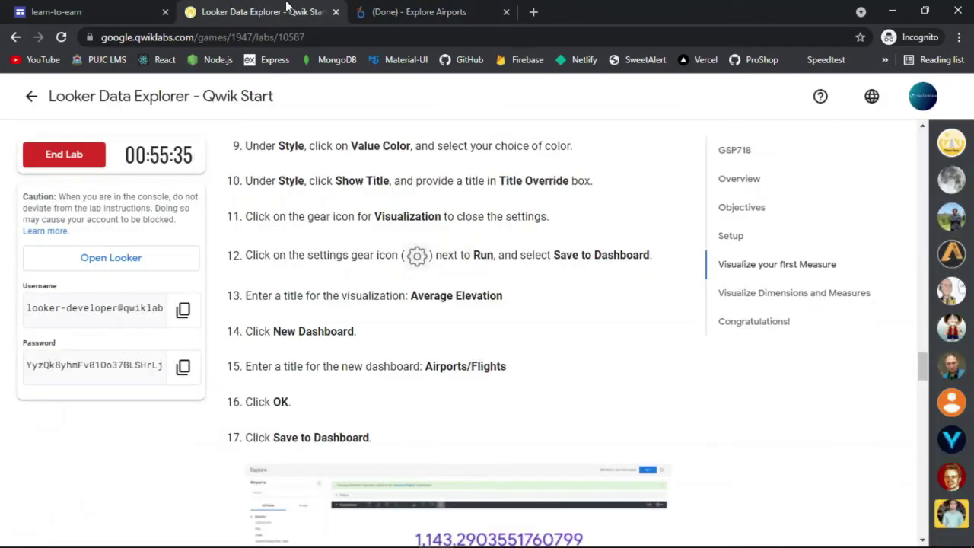
left_click(361, 9)
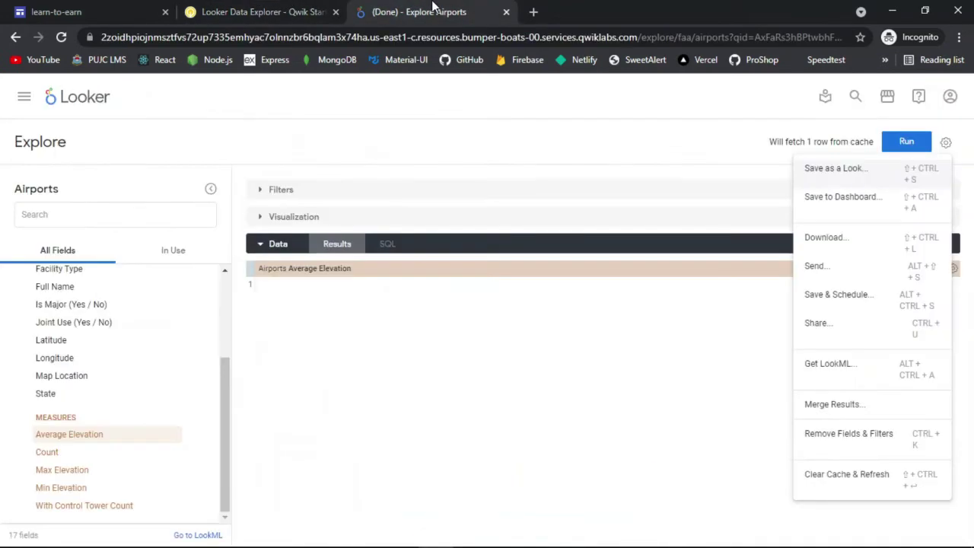
left_click(856, 203)
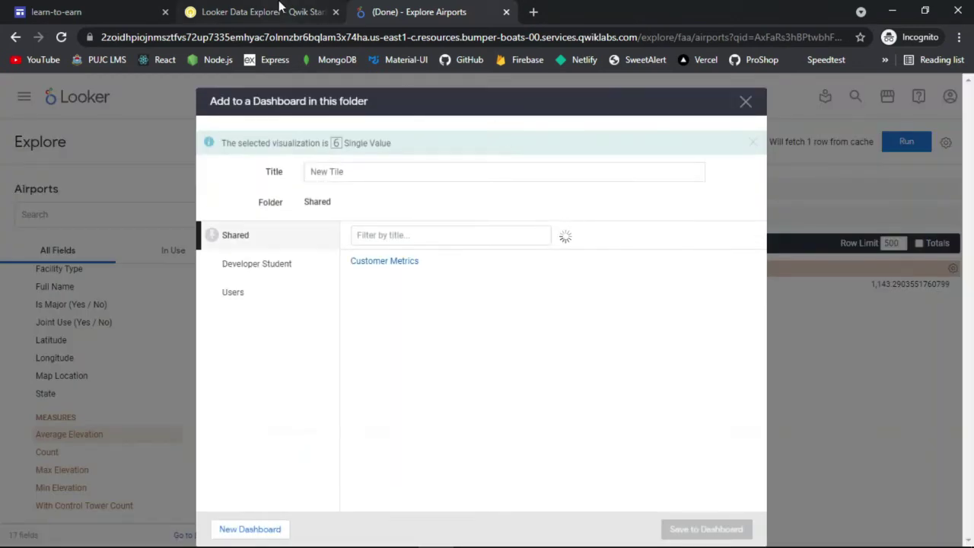
Copy the visualization title from the lab instructions and set the dashboard tile's title to Average Elevation in Looker.
left_click(280, 9)
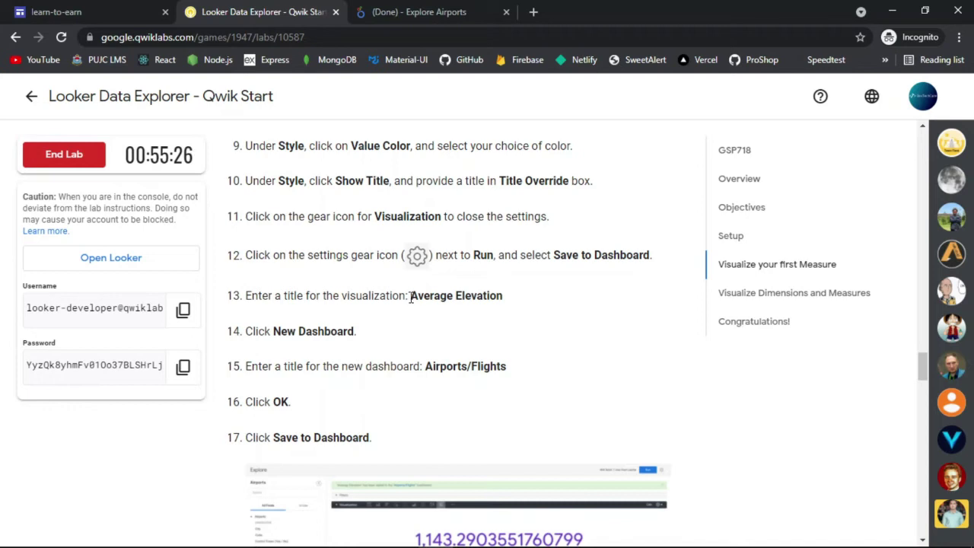
left_click_drag(411, 299, 502, 308)
key("ctrl+c")
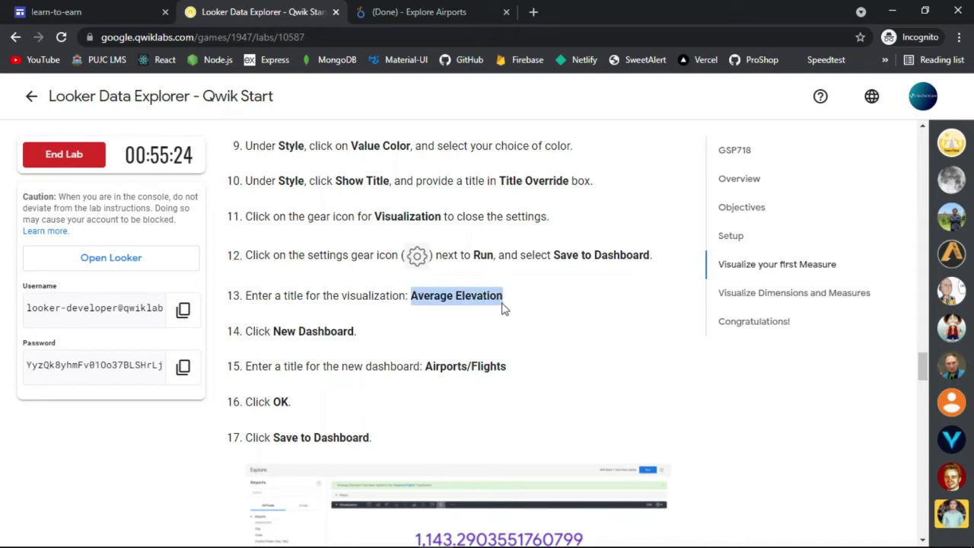
left_click(417, 11)
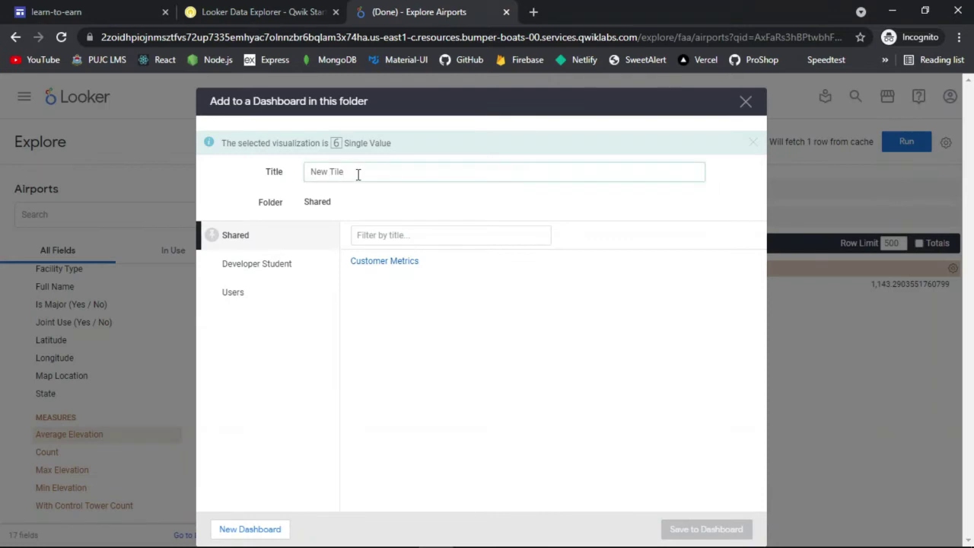
key("ctrl+a")
key("ctrl+v")
left_click(248, 8)
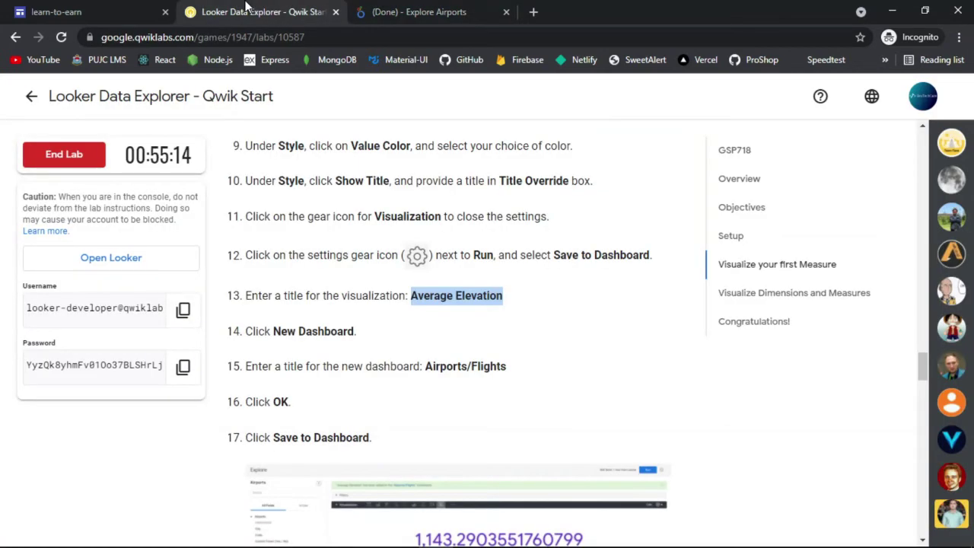
left_click(418, 11)
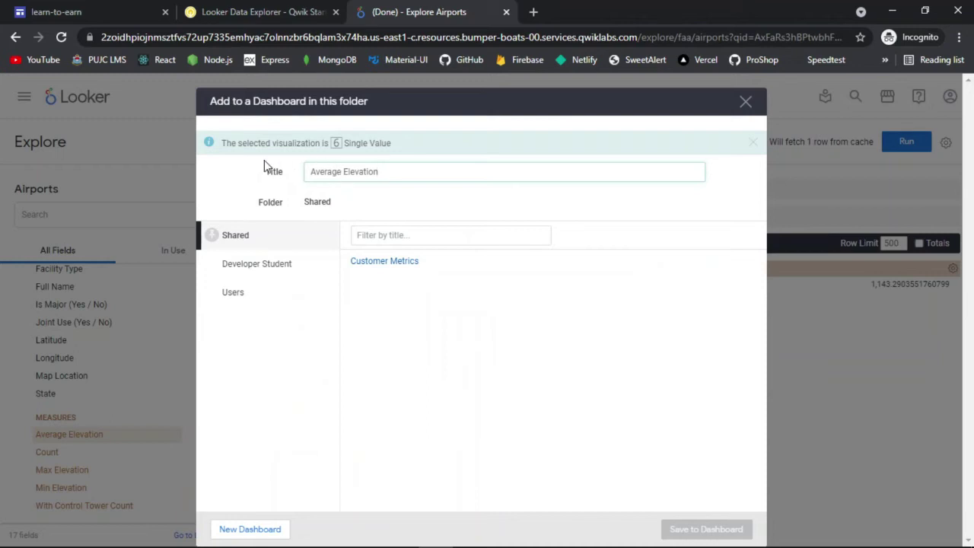
left_click(277, 527)
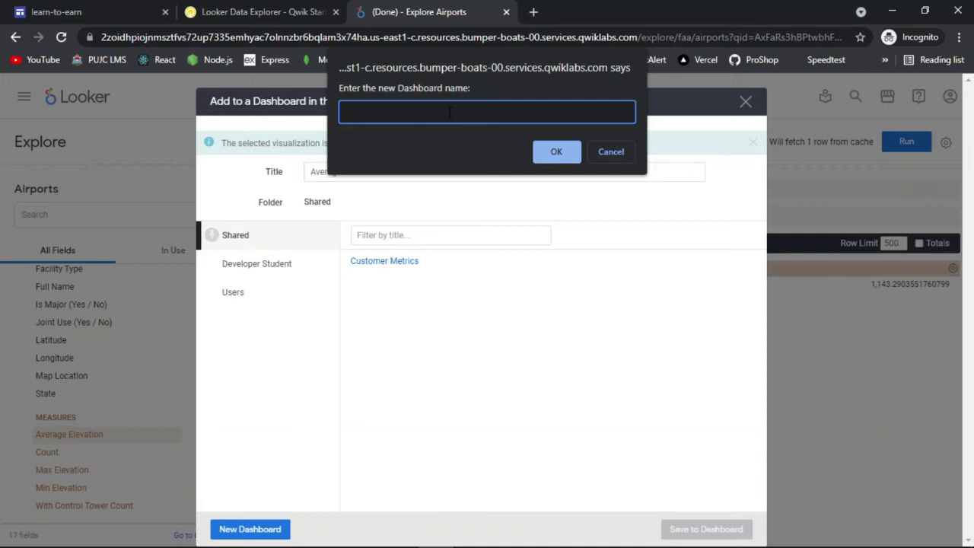
left_click(265, 9)
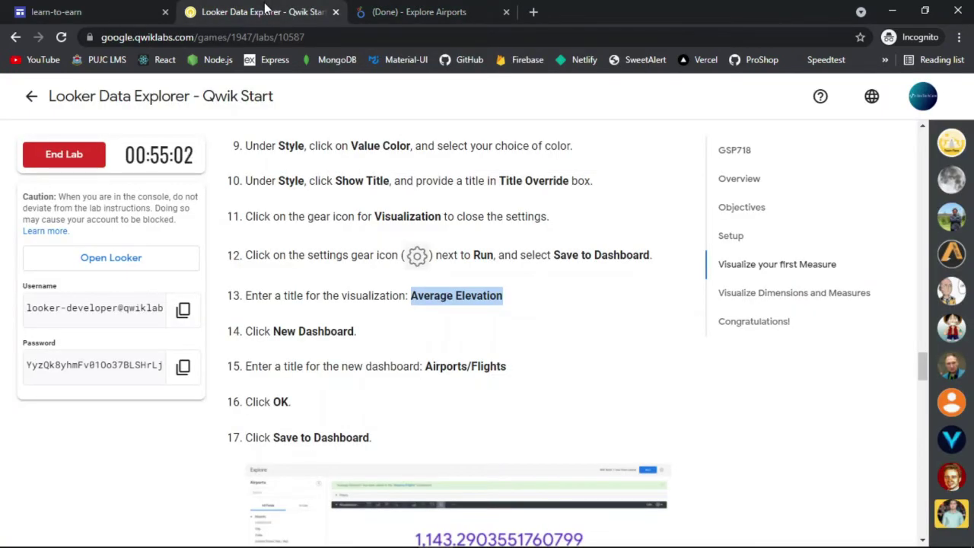
left_click(380, 8)
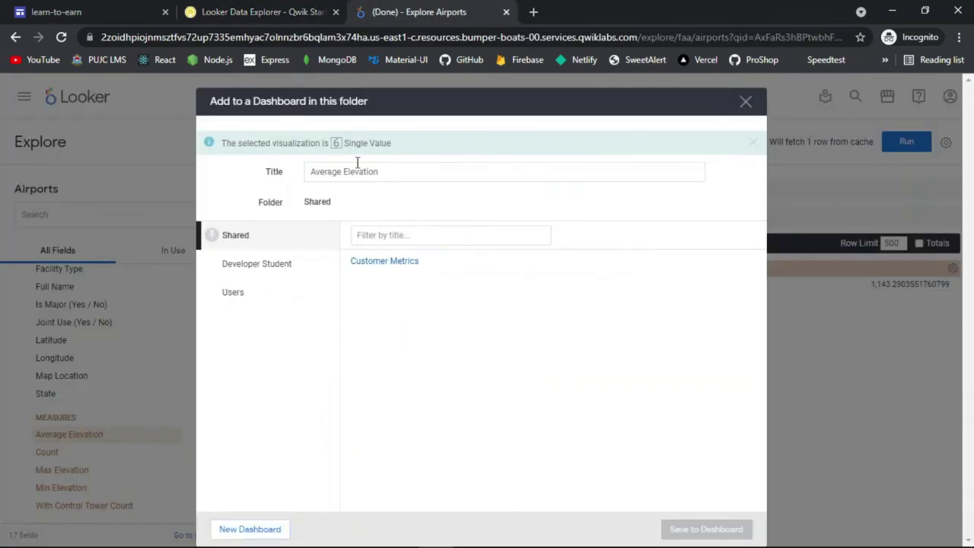
left_click(256, 528)
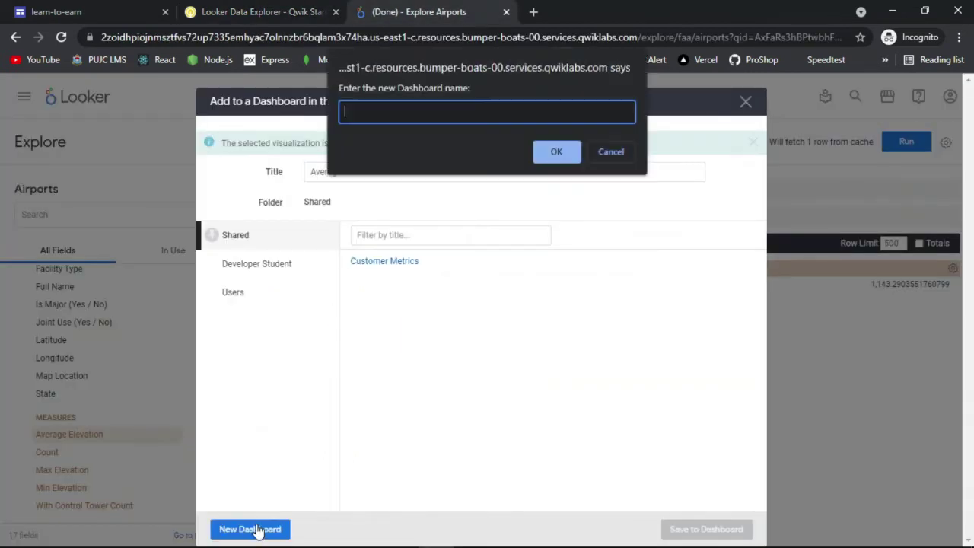
Copy the dashboard title from the lab instructions and create a new dashboard named Airports/Flights in Looker's Shared folder.
left_click(264, 10)
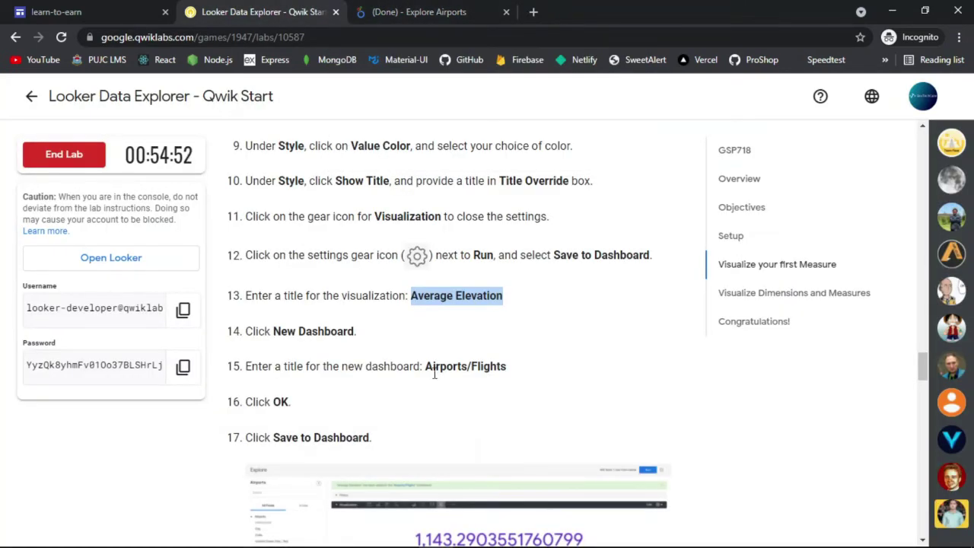
left_click_drag(427, 368, 502, 371)
key("ctrl+c")
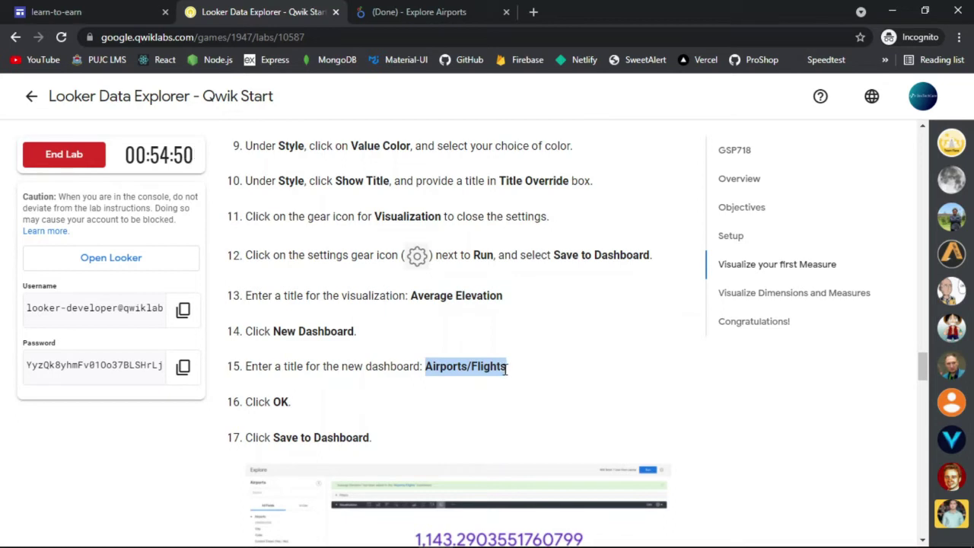
left_click(418, 12)
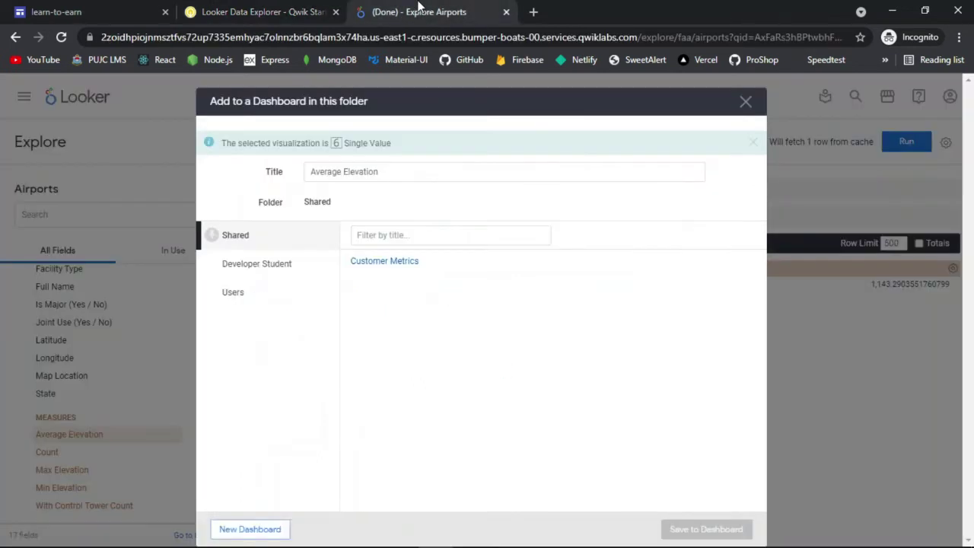
left_click(243, 527)
key("ctrl+v")
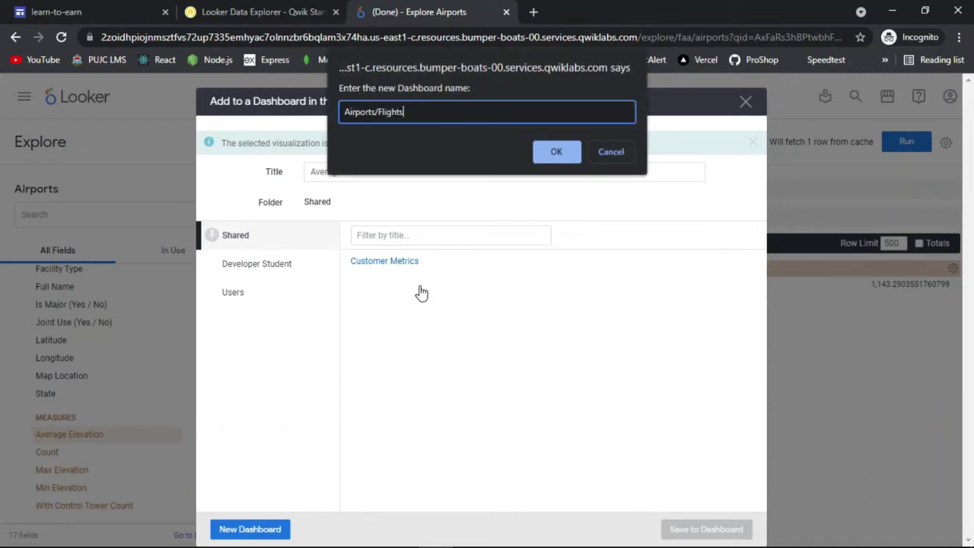
left_click(562, 147)
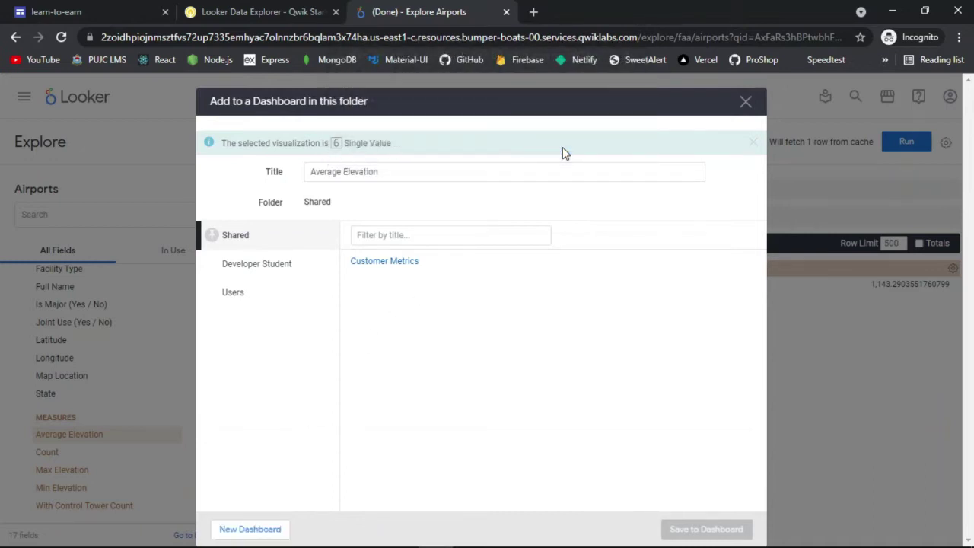
Check the lab's final saving instructions and save the Average Elevation tile to the Airports/Flights dashboard in Looker.
left_click(296, 11)
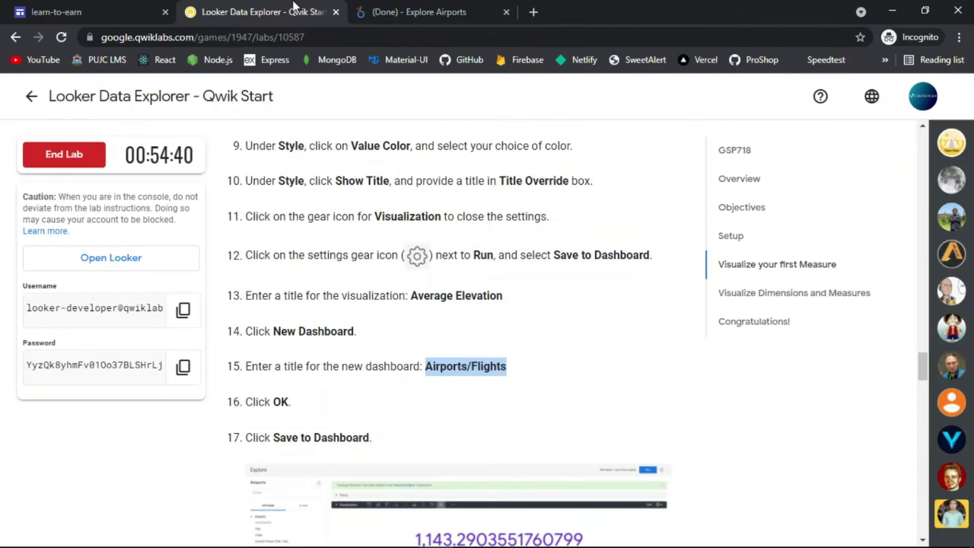
scroll(447, 322, "down", 3)
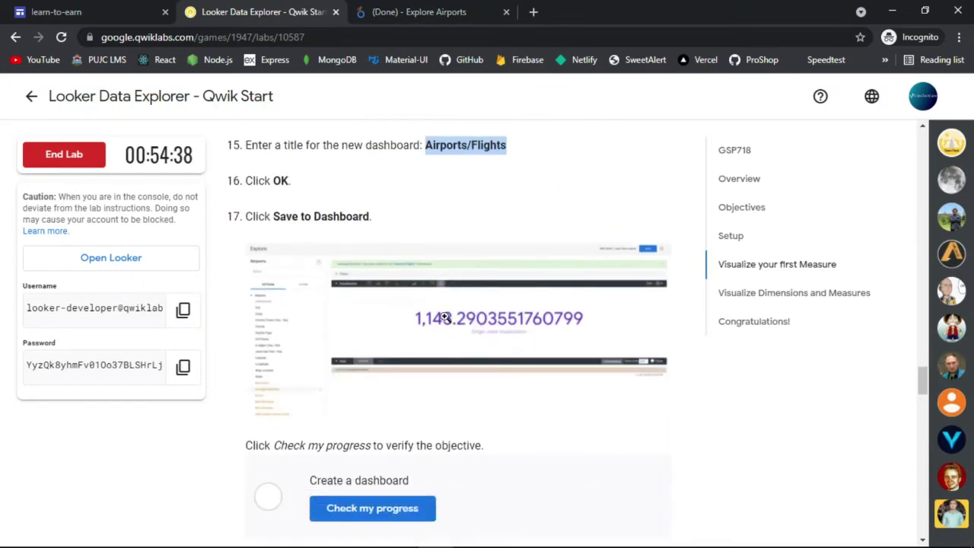
left_click(474, 9)
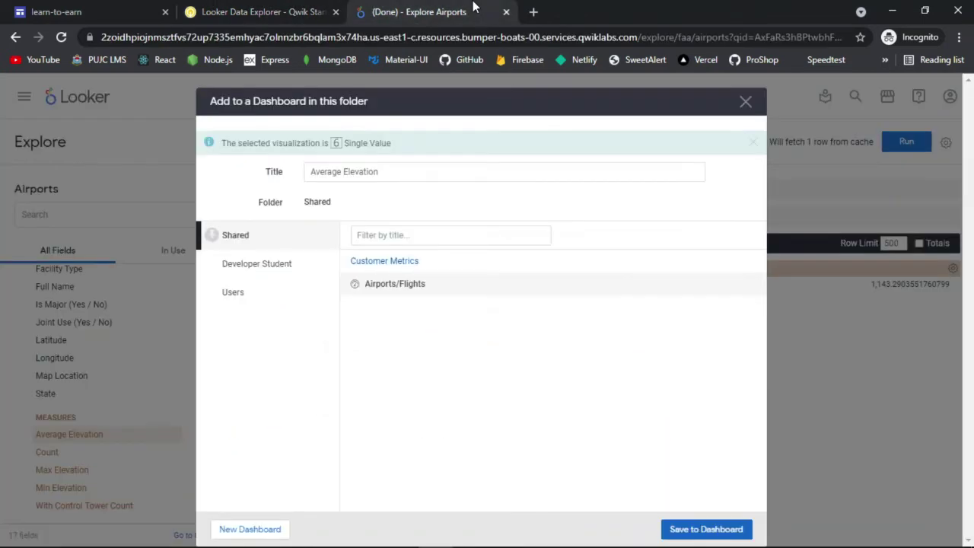
left_click(712, 530)
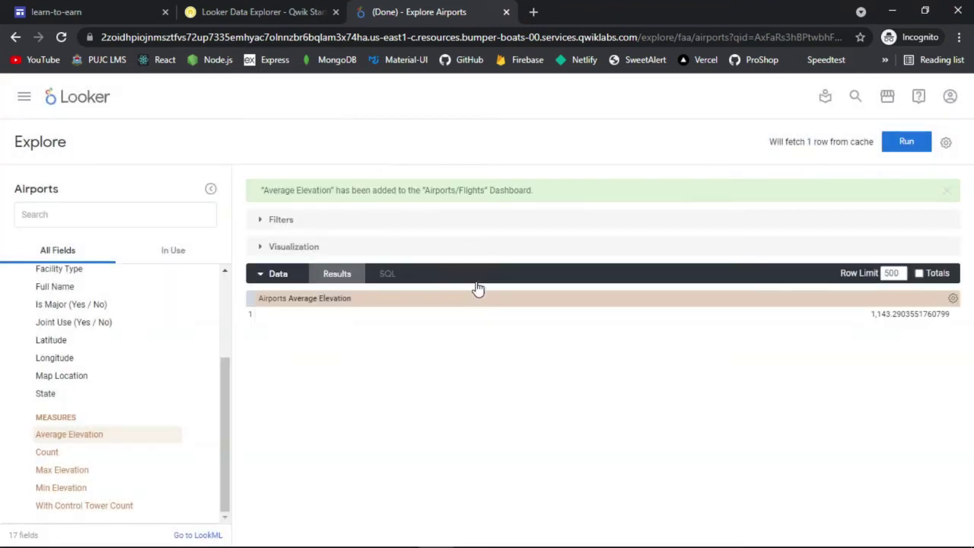
Check progress on the lab's Create a dashboard objective and expand the Visualization section in Looker.
left_click(271, 9)
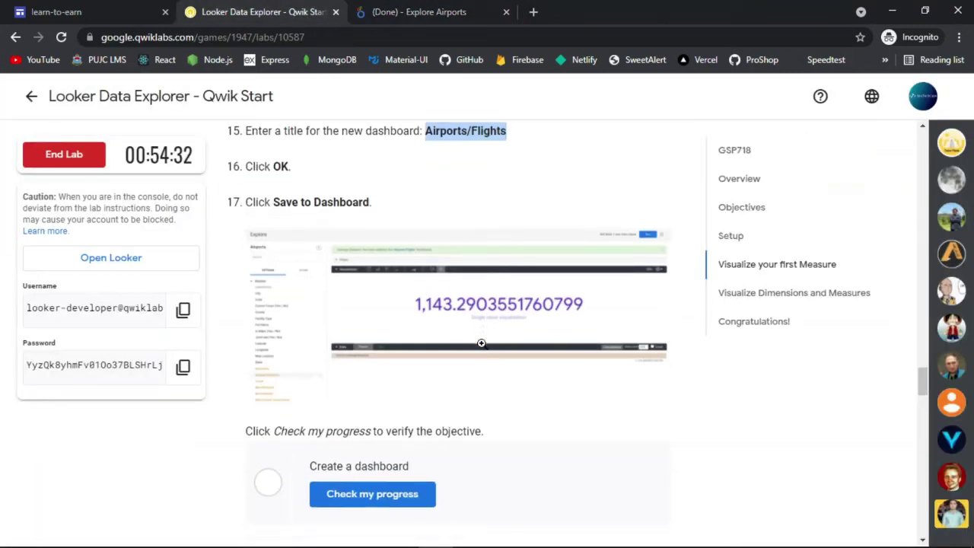
scroll(456, 353, "down", 2)
left_click(415, 369)
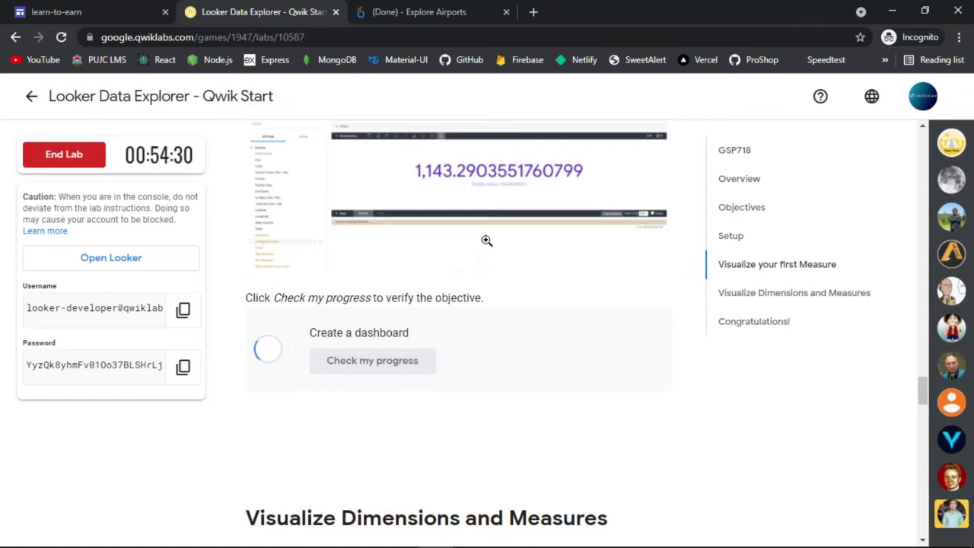
left_click(419, 11)
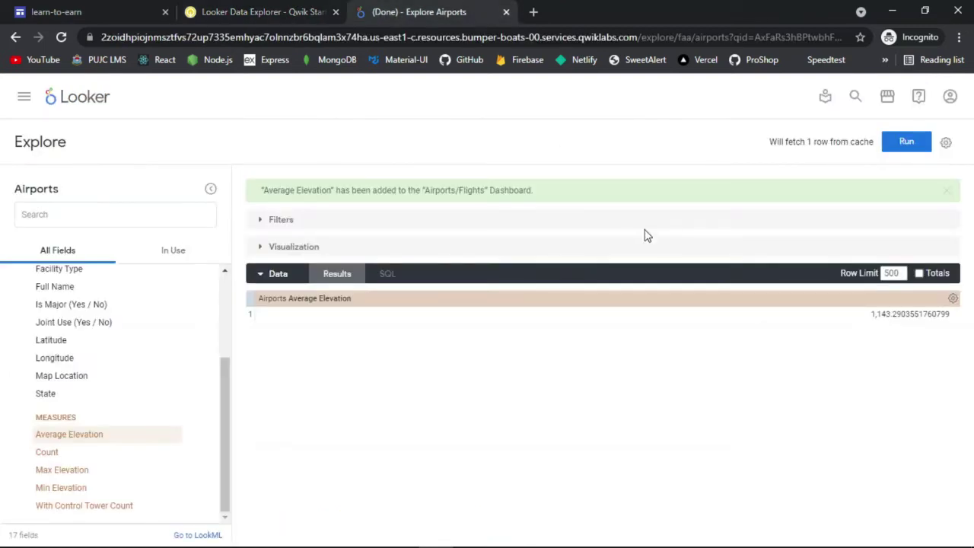
left_click(633, 252)
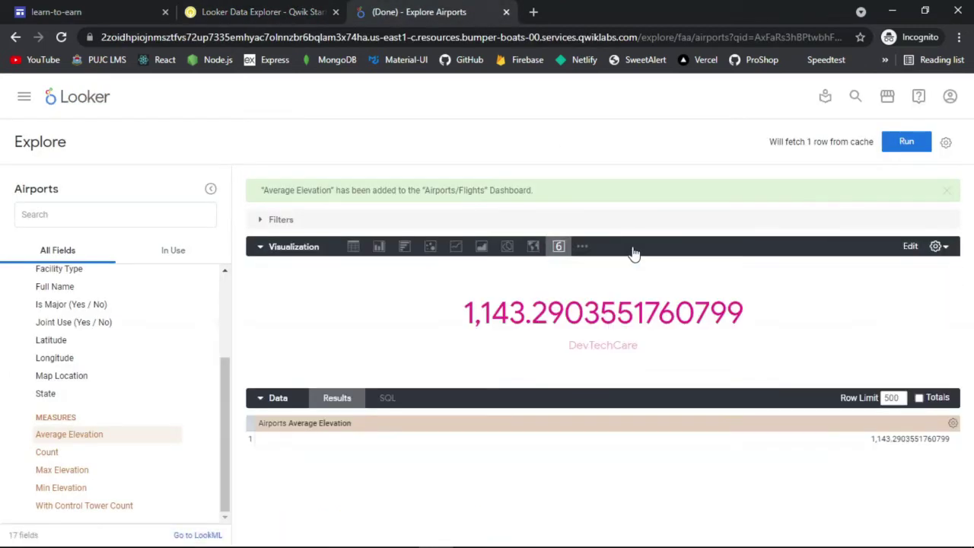
Read the lab's Visualize Dimensions and Measures instructions and open the Airports explore under FAA in Looker.
left_click(222, 9)
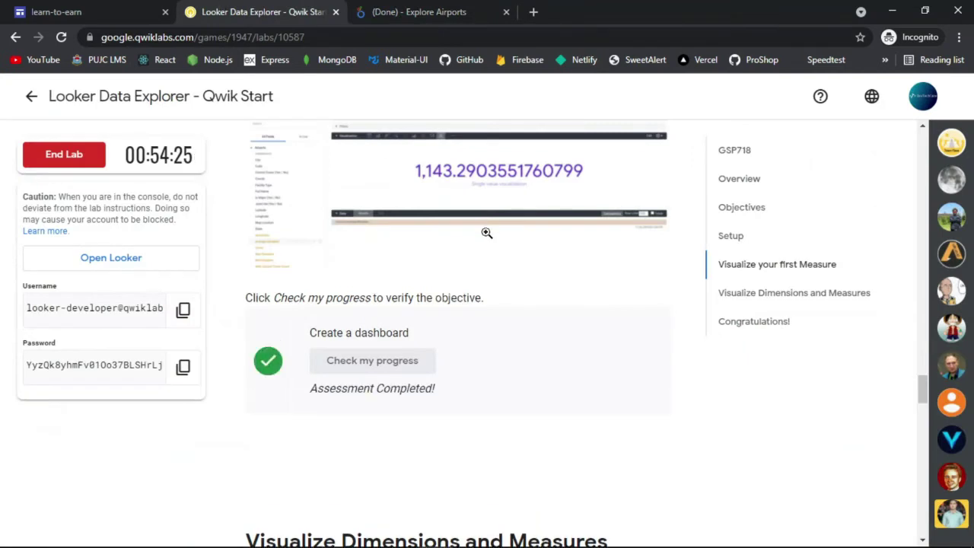
scroll(486, 232, "down", 5)
scroll(488, 238, "down", 2)
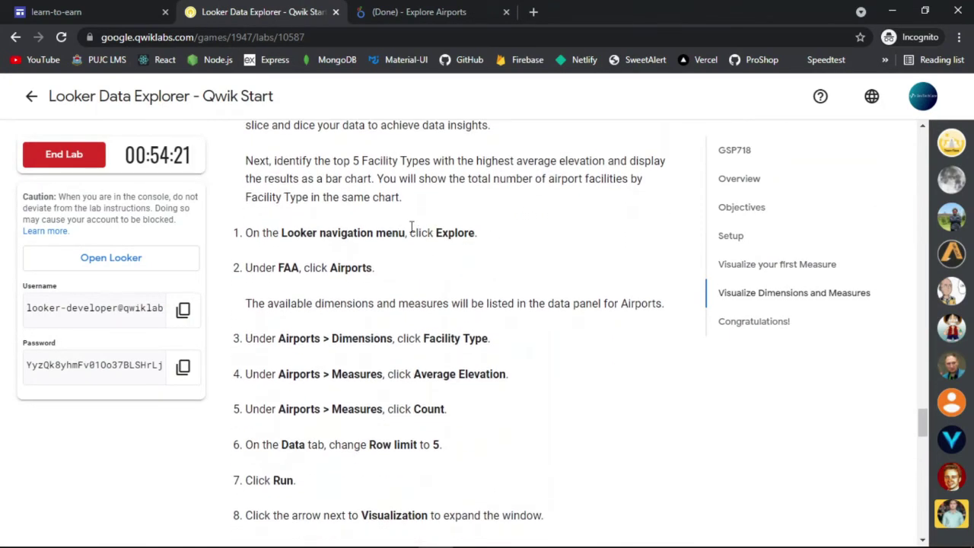
left_click(409, 9)
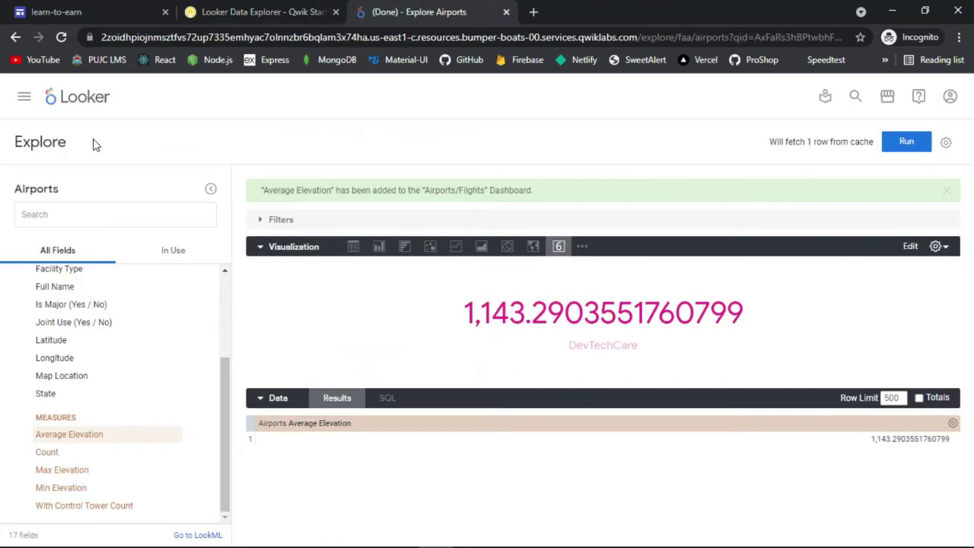
left_click(249, 8)
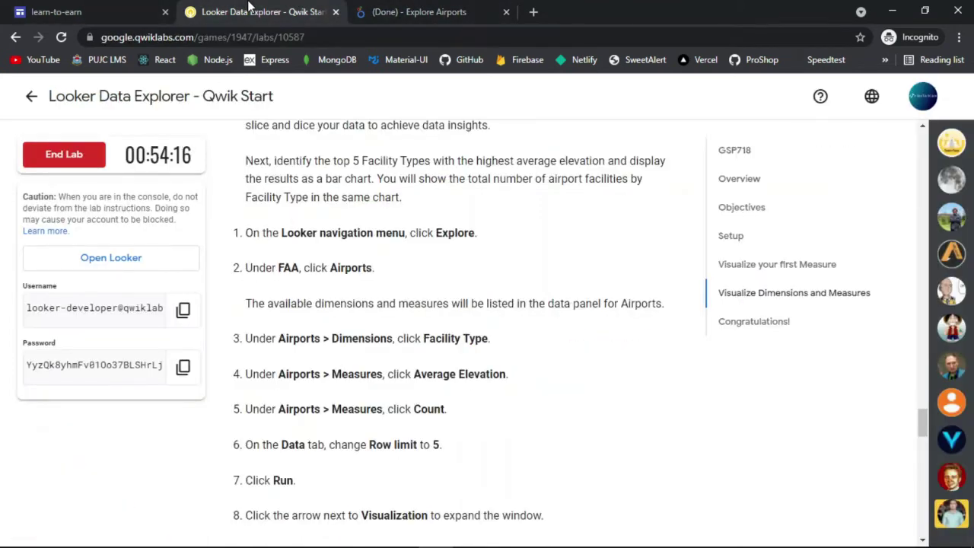
key("ctrl+Tab")
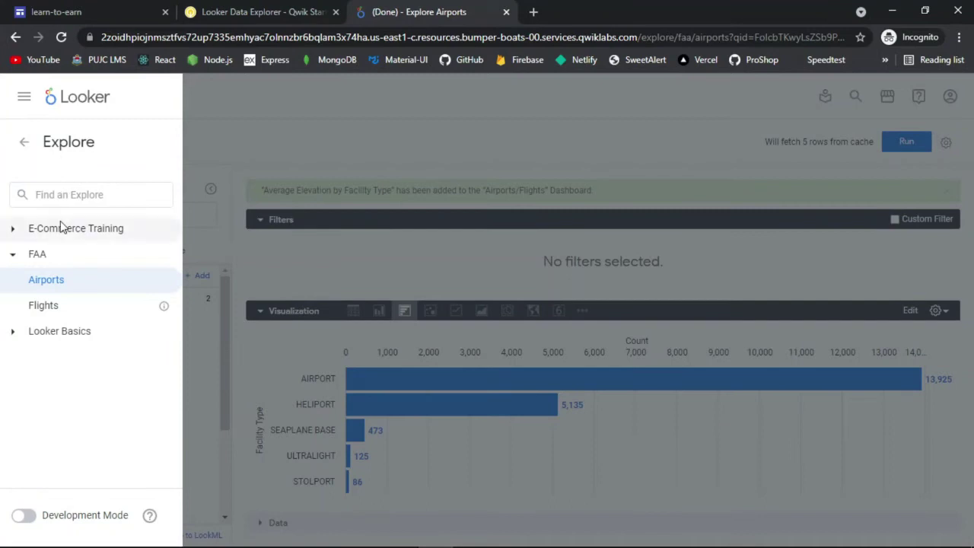
left_click(49, 283)
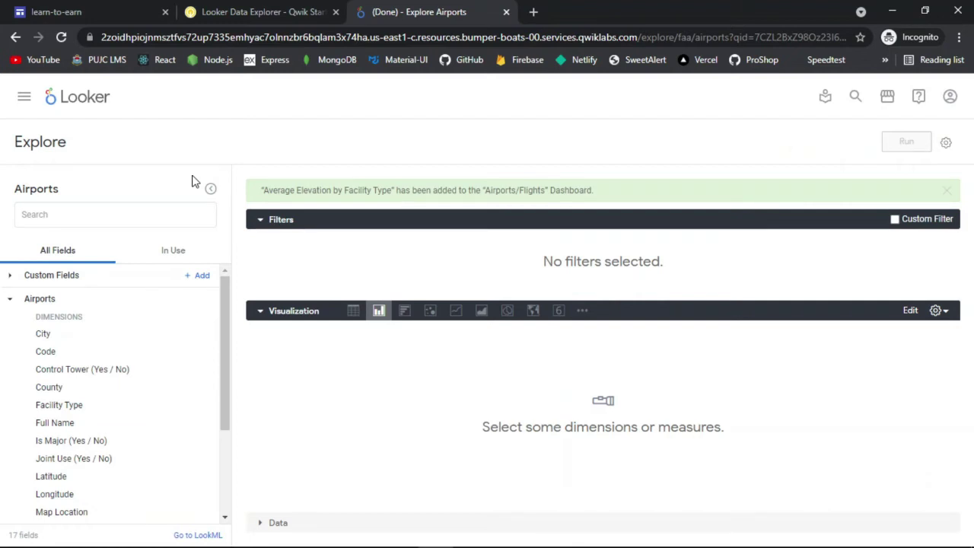
Review the lab's steps for selecting dimensions and measures and look through the Airports field list in Looker.
key("ctrl+shift+Tab")
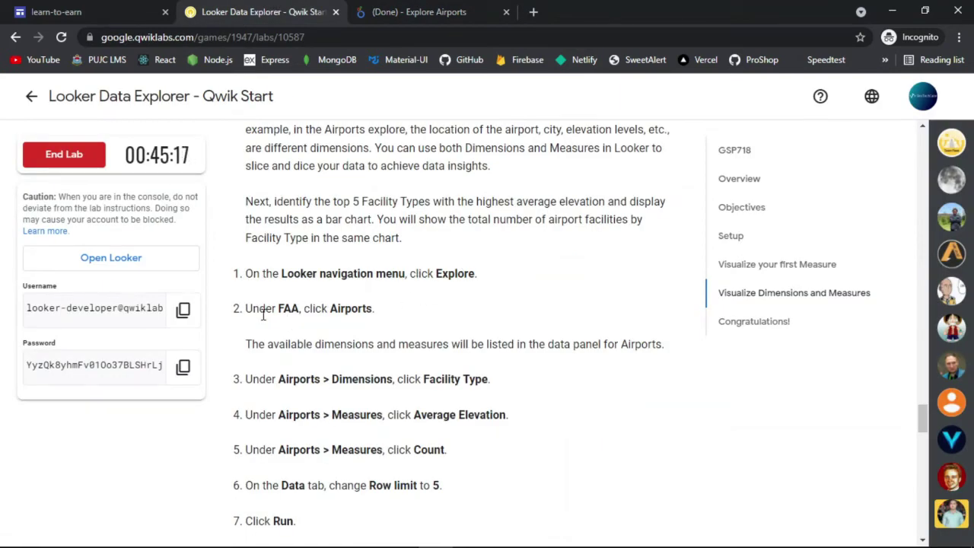
left_click(429, 10)
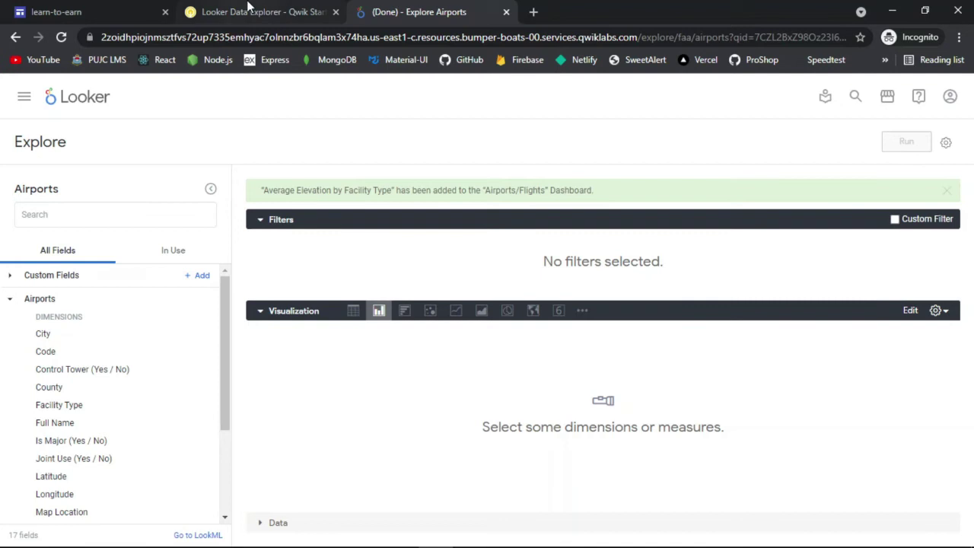
left_click(259, 12)
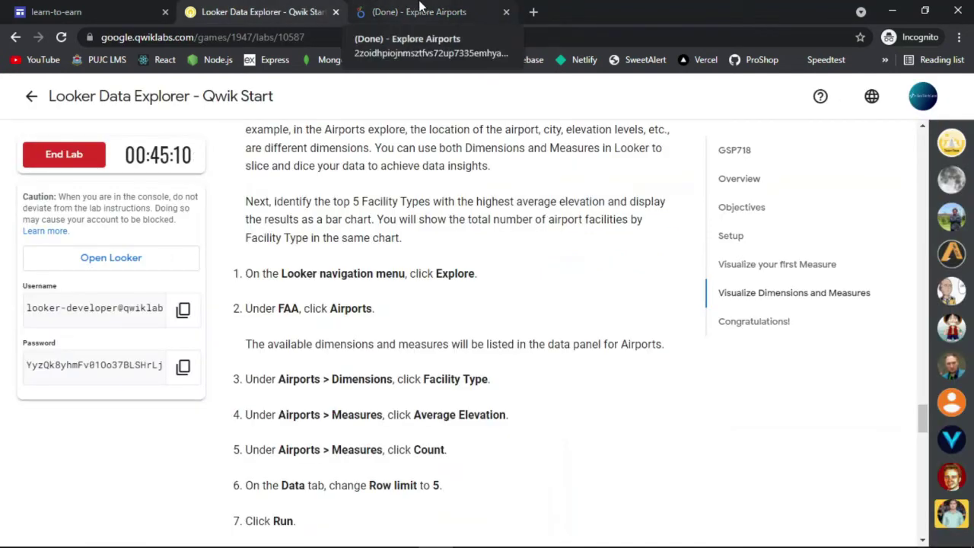
left_click(395, 11)
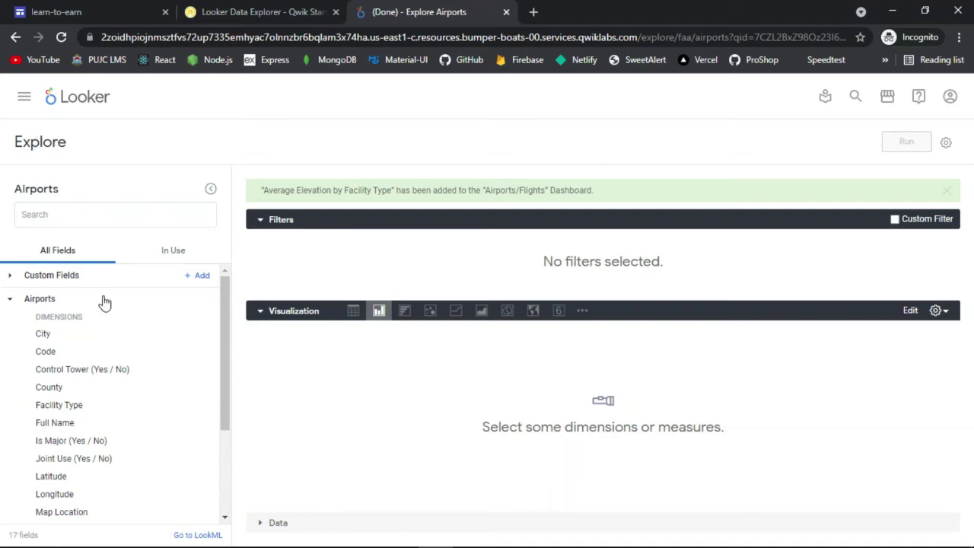
scroll(124, 383, "down", 2)
scroll(124, 383, "up", 2)
Confirm the dimension instruction in the lab and add the Facility Type dimension to the Airports query in Looker.
left_click(258, 11)
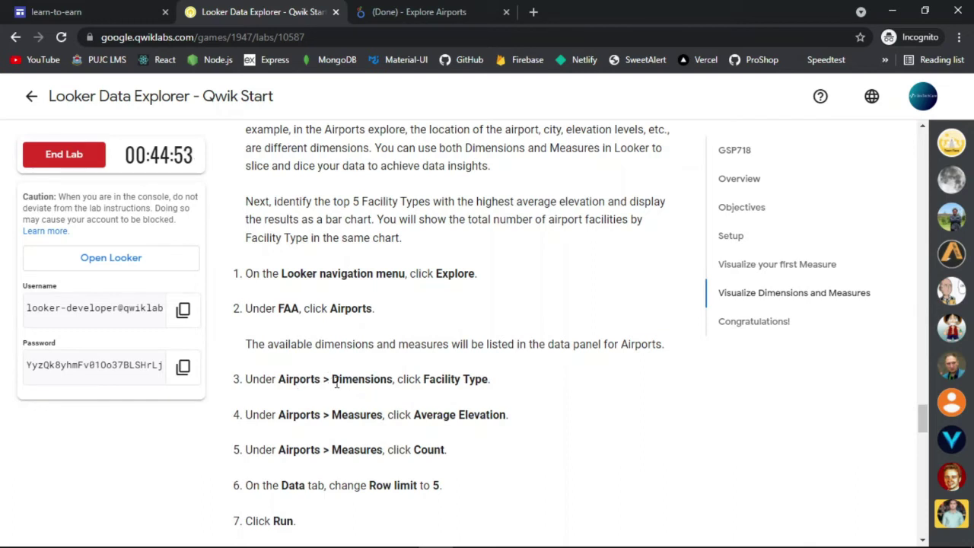
left_click(445, 9)
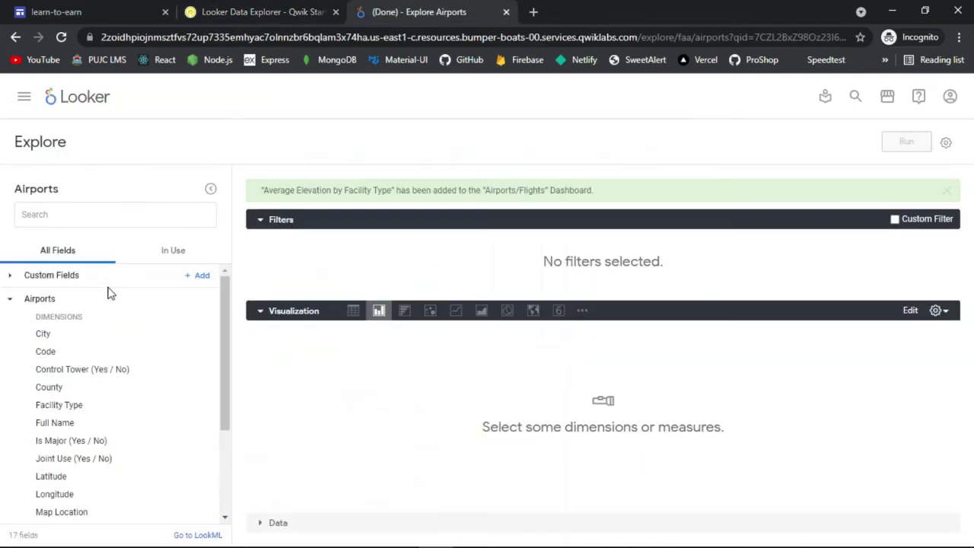
scroll(88, 370, "down", 1)
scroll(88, 370, "down", 2)
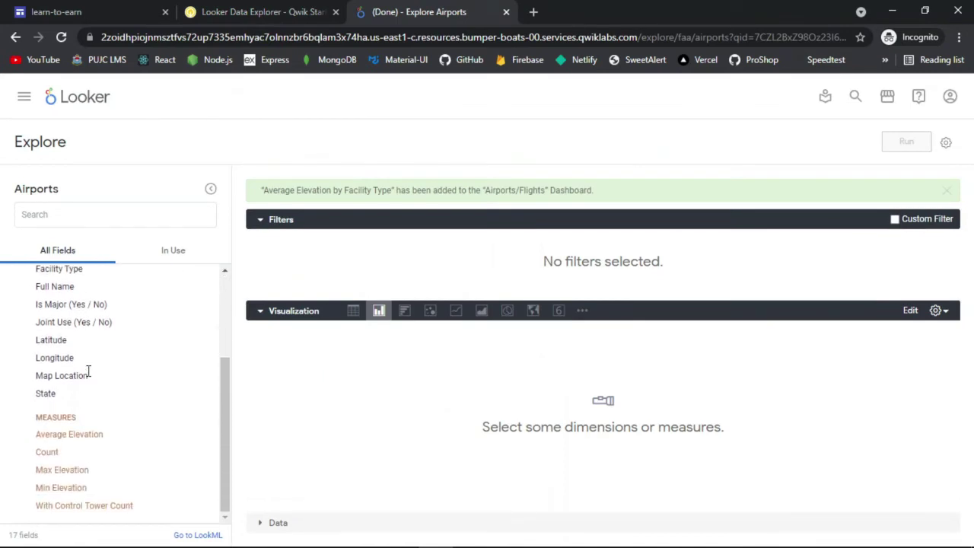
scroll(88, 370, "up", 1)
scroll(88, 371, "up", 2)
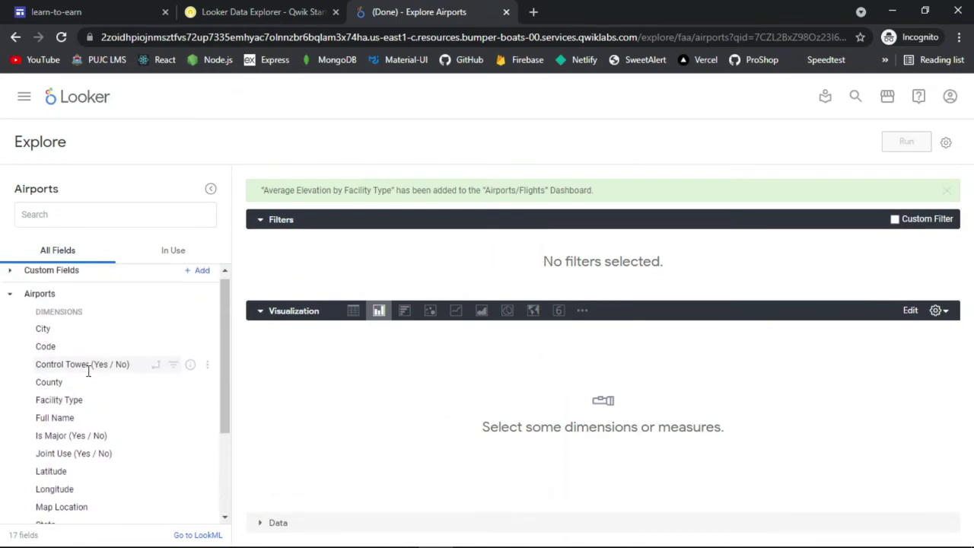
left_click(66, 404)
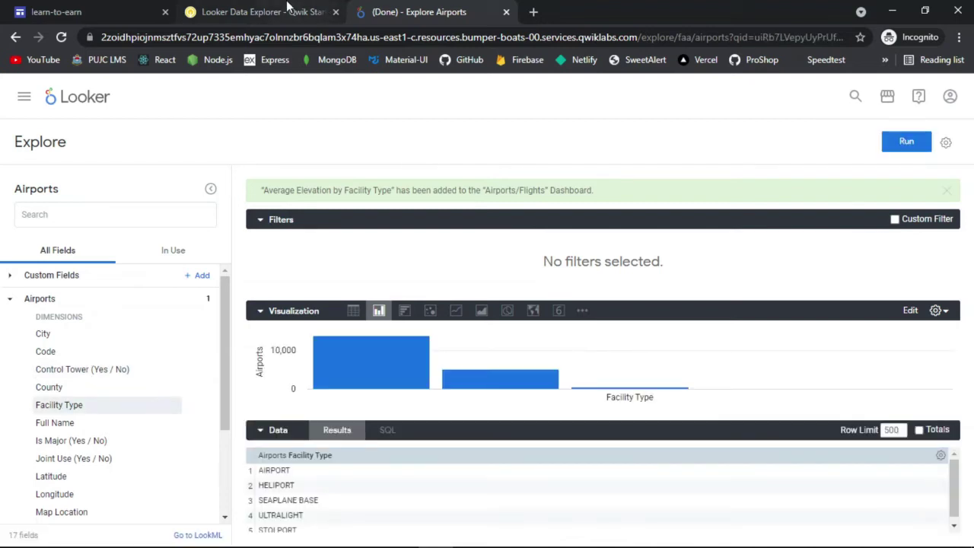
Read the measure instructions in the lab and add the Average Elevation measure to the Airports query in Looker.
left_click(286, 12)
scroll(439, 147, "down", 3)
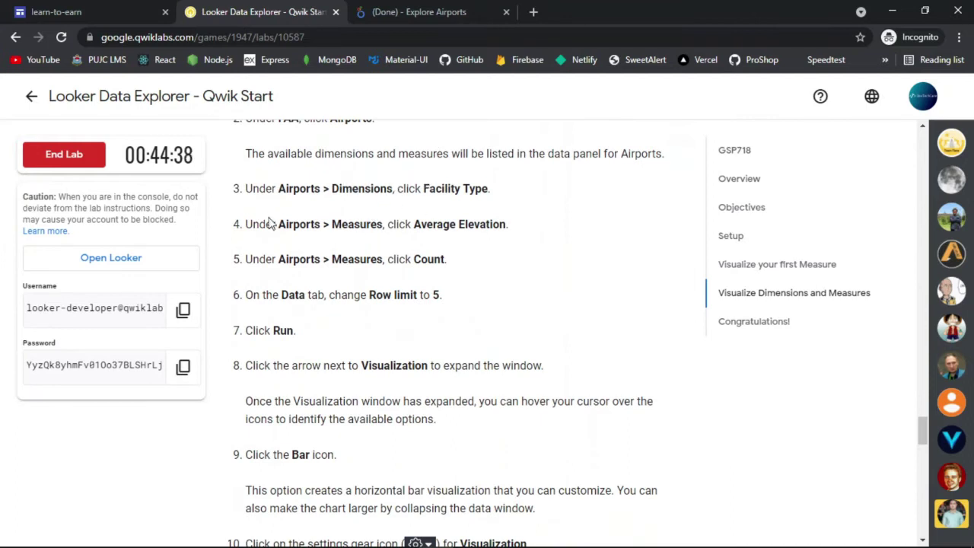
left_click(426, 12)
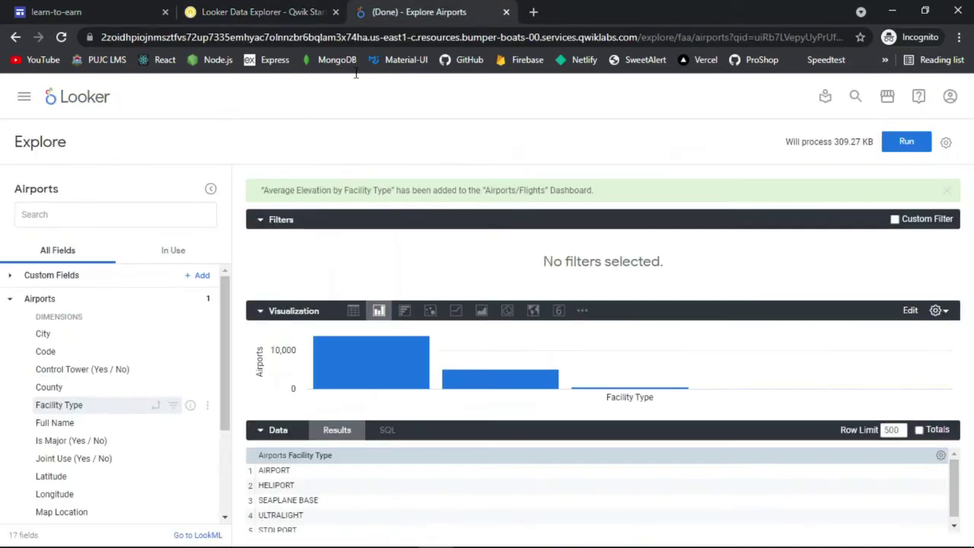
scroll(61, 472, "down", 3)
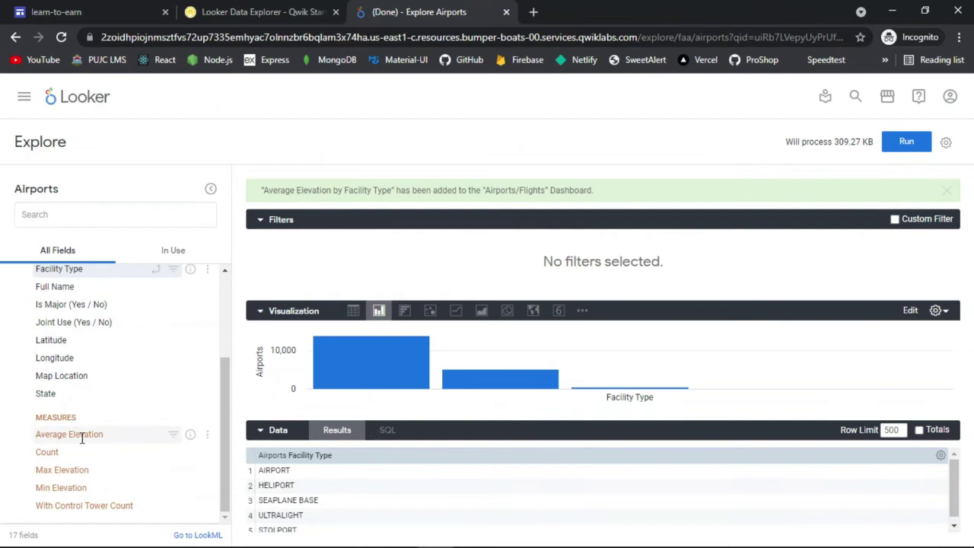
left_click(79, 435)
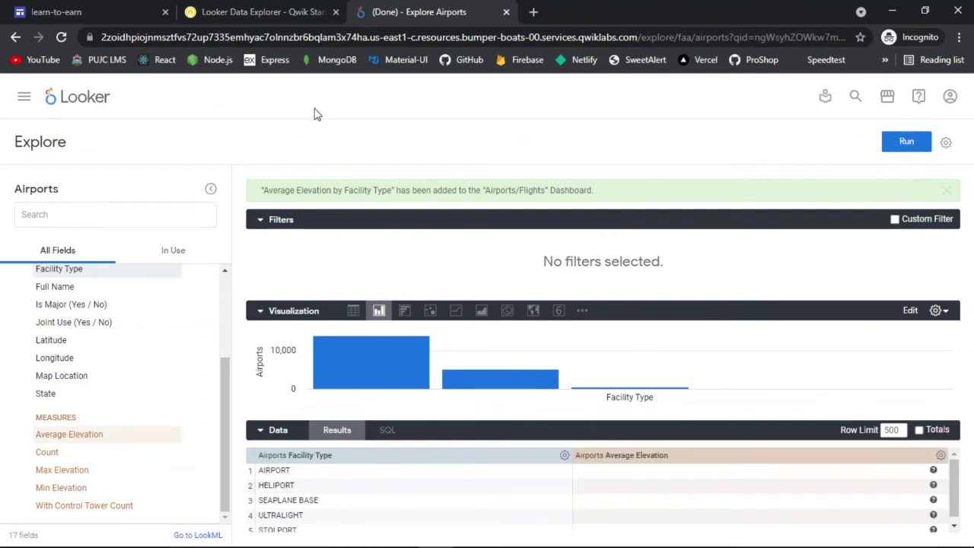
Check the next lab instruction and add the Count measure to the Airports query in Looker.
left_click(316, 8)
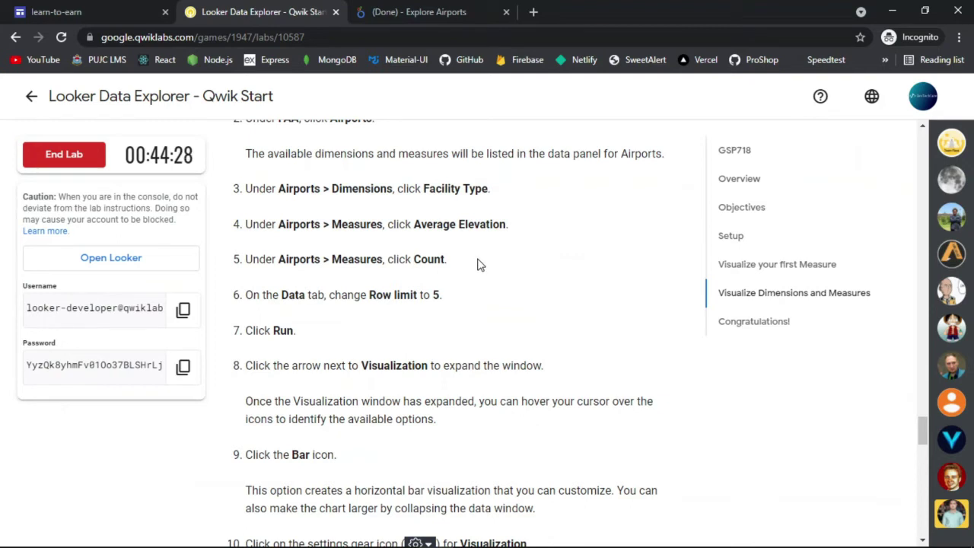
left_click(426, 11)
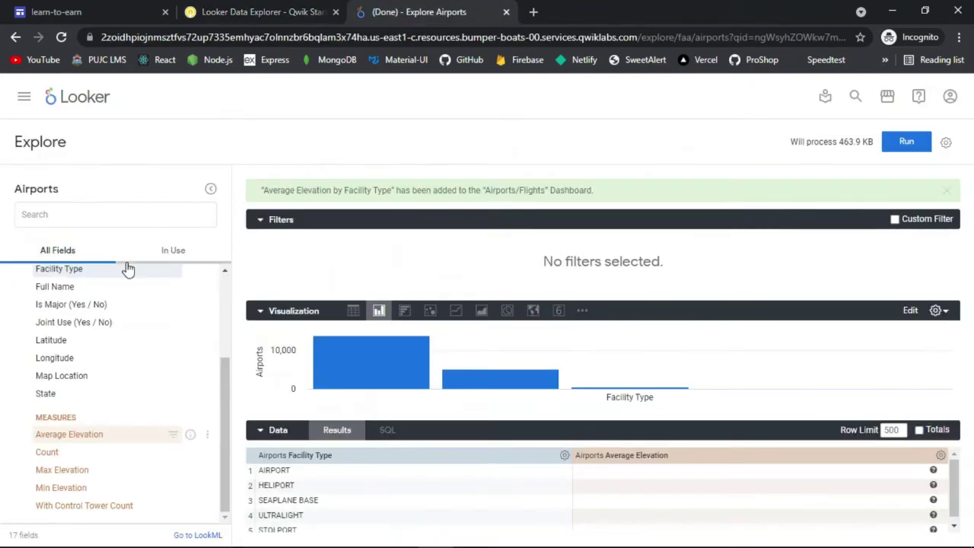
left_click(51, 452)
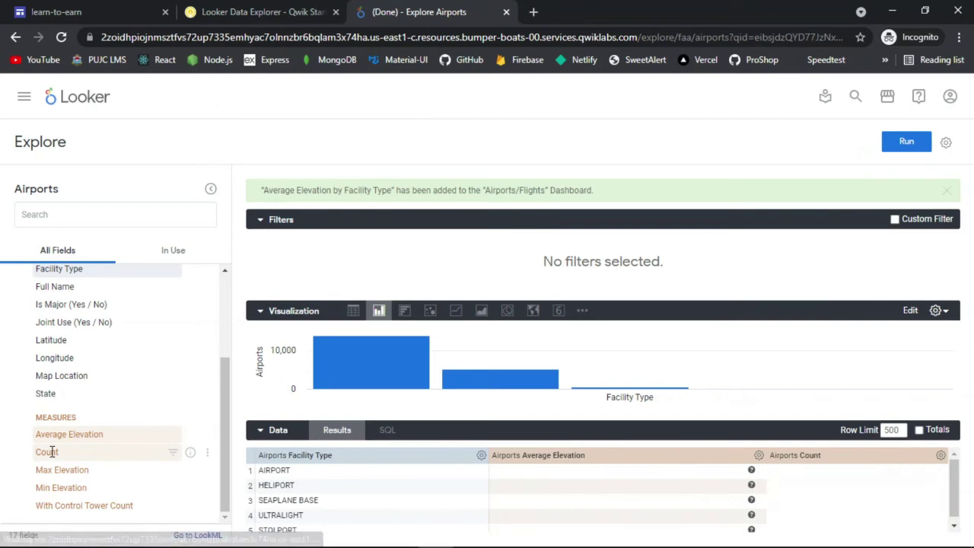
Following the lab instructions, set the Airports query's row limit to 5 in Looker and run the query.
left_click(291, 11)
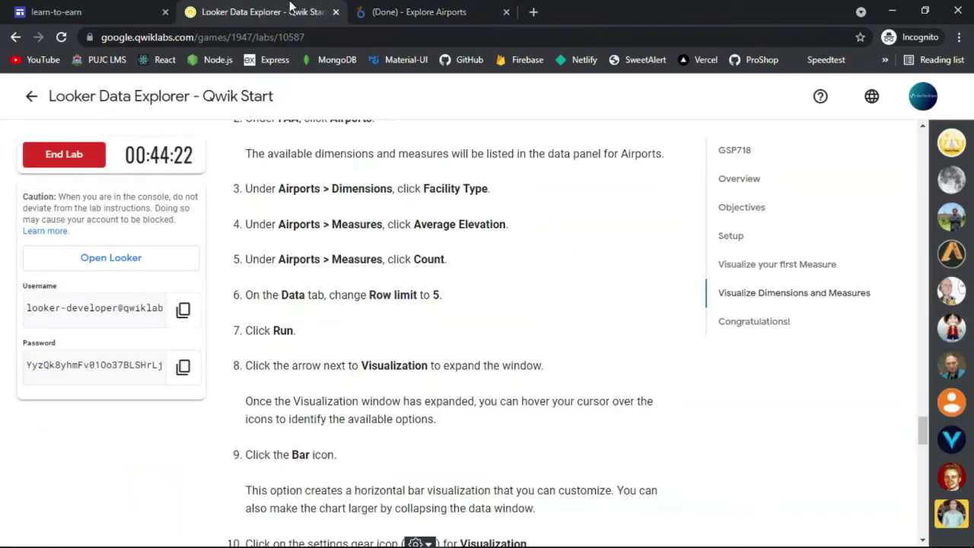
scroll(448, 189, "down", 1)
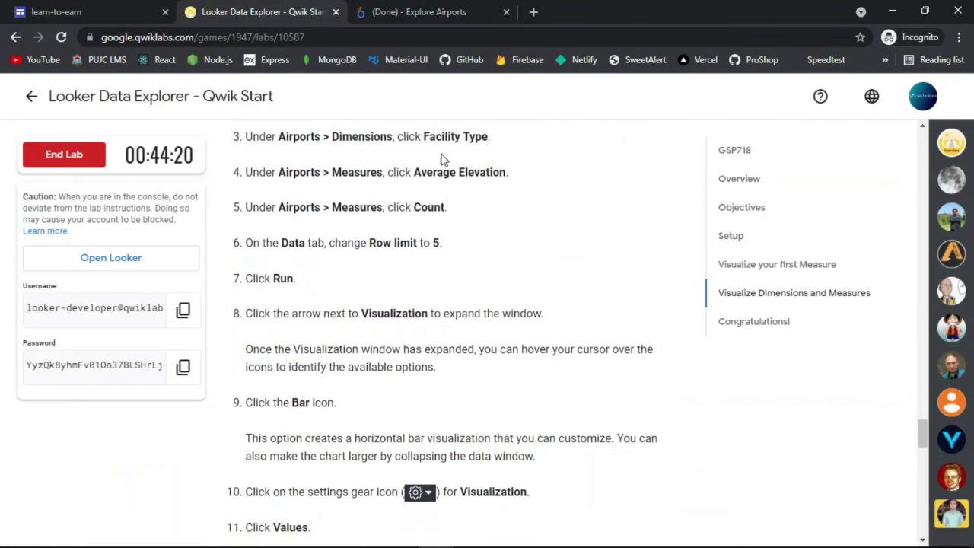
left_click(413, 9)
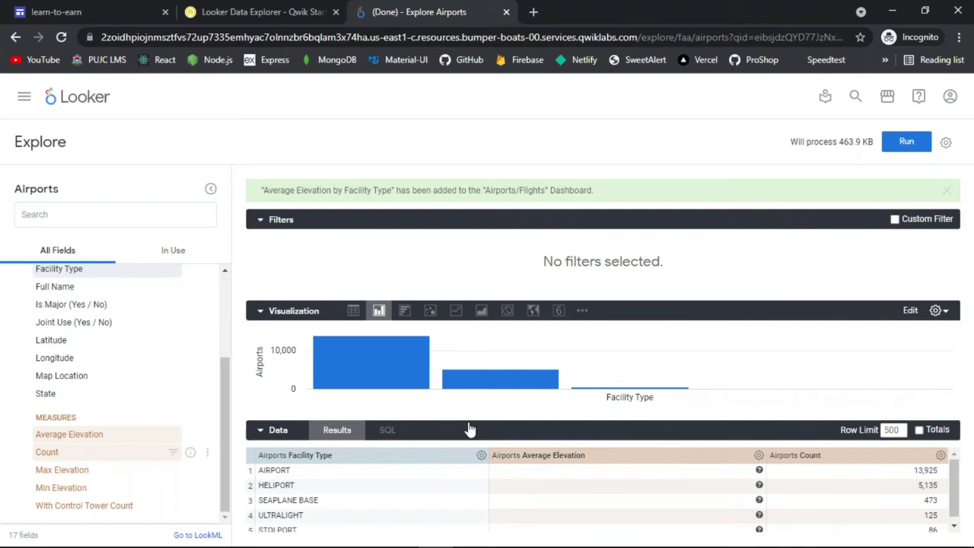
left_click(290, 433)
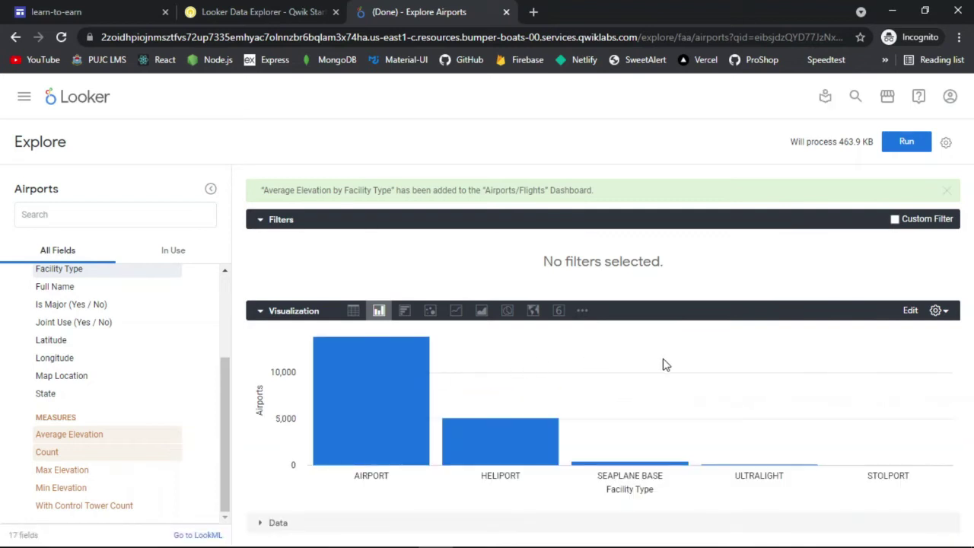
left_click(279, 523)
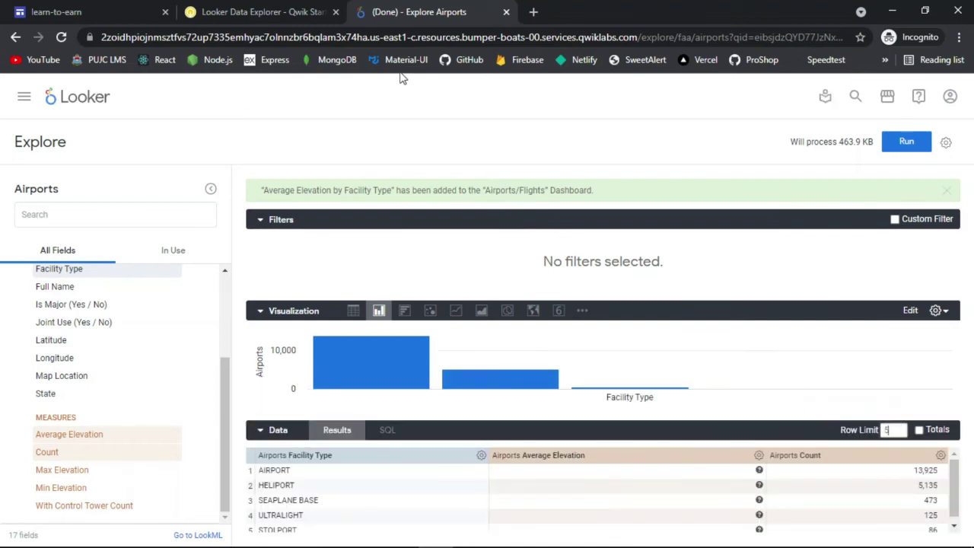
left_click(262, 12)
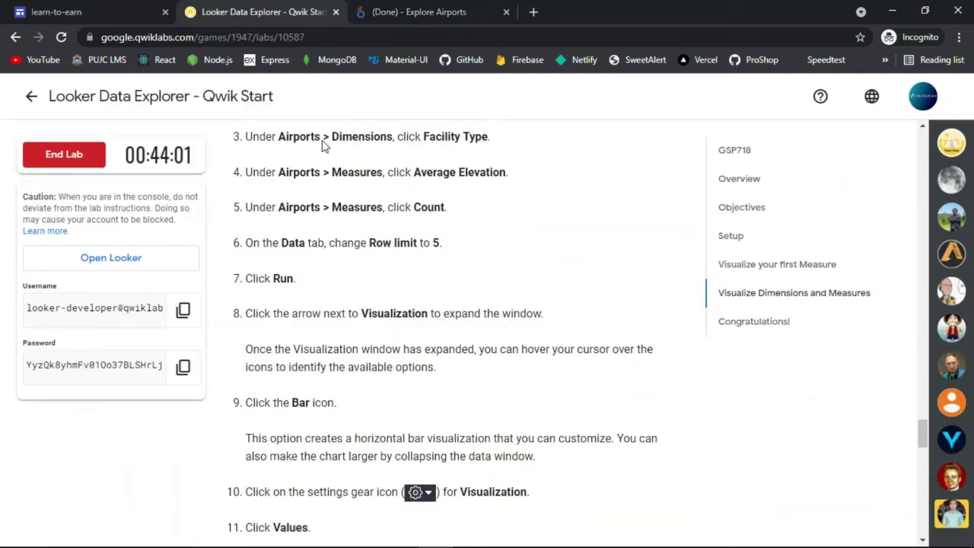
left_click(418, 11)
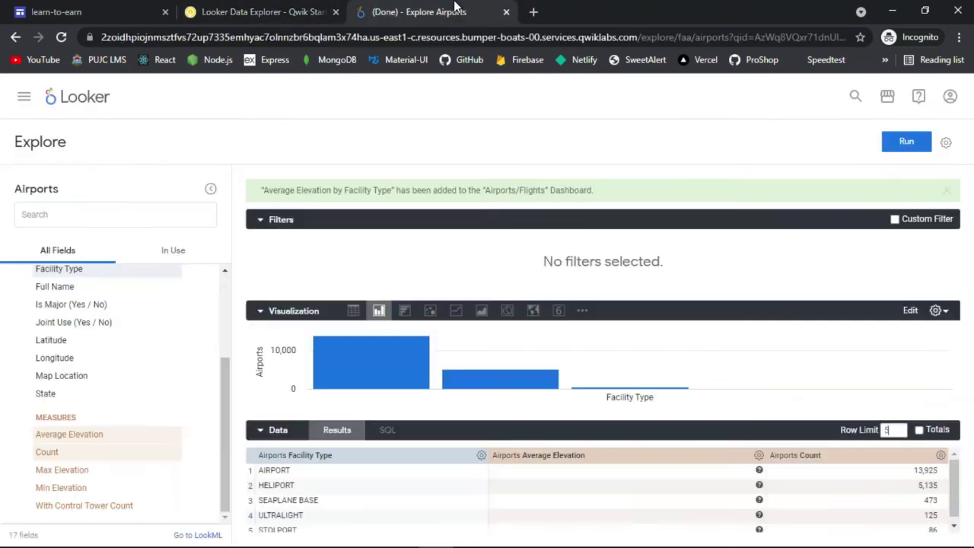
left_click(903, 142)
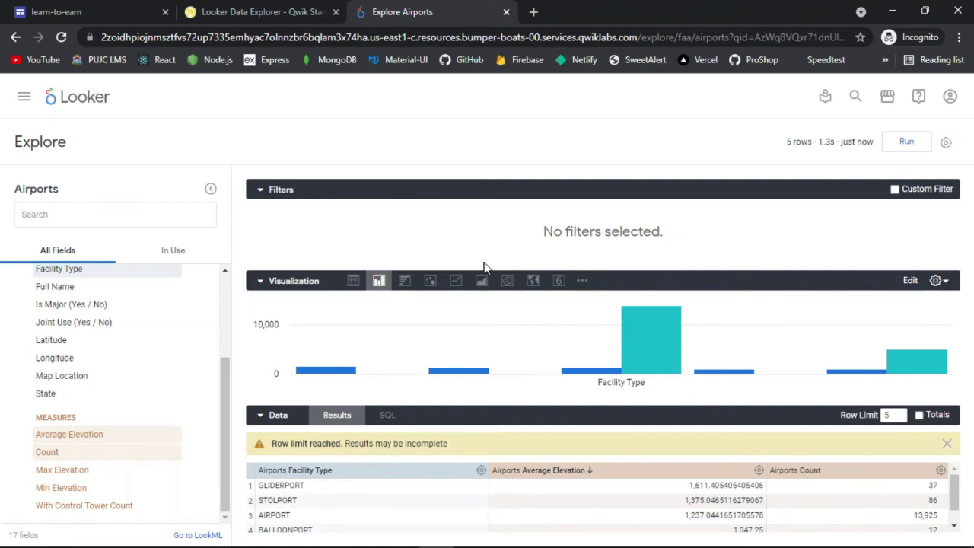
Check the chart type required by the lab and change the Airports visualization to a Bar chart in Looker.
left_click(190, 12)
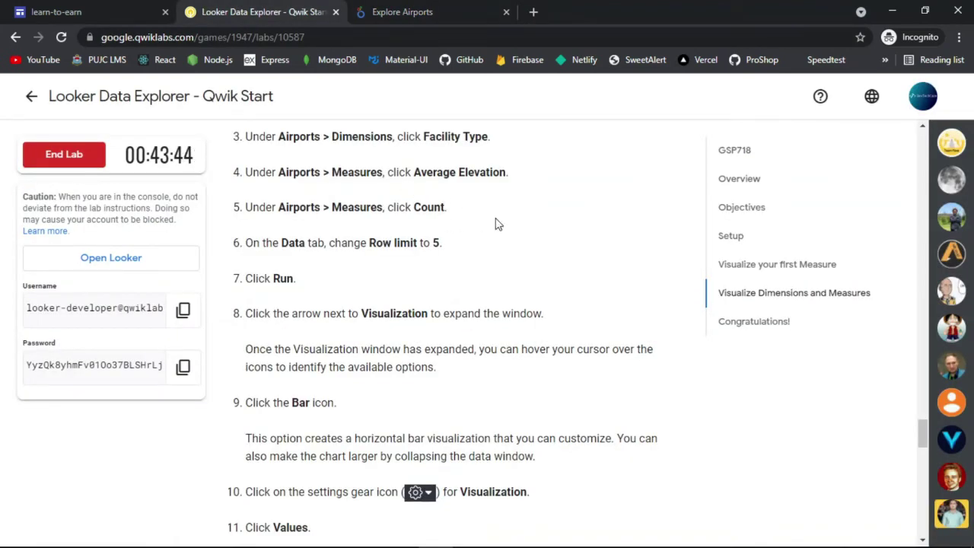
left_click(414, 11)
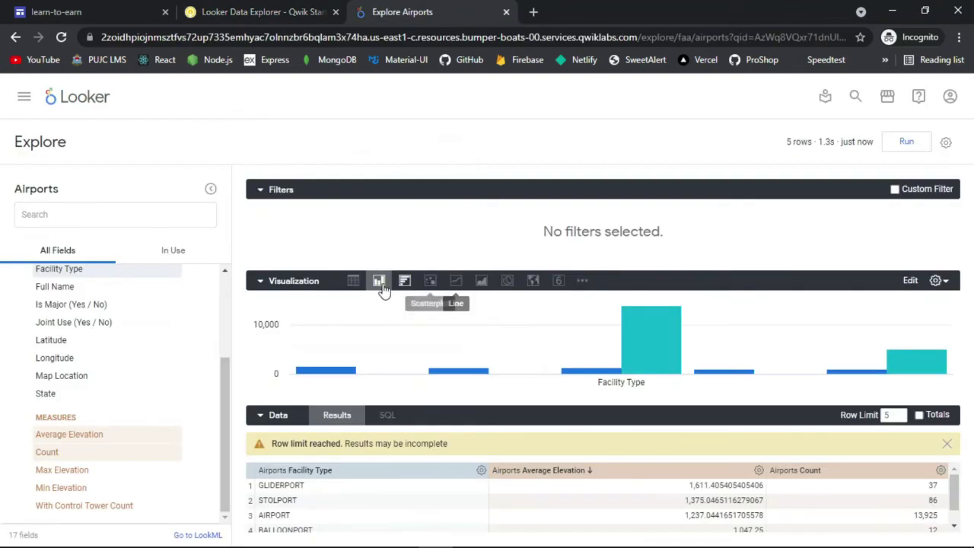
left_click(292, 9)
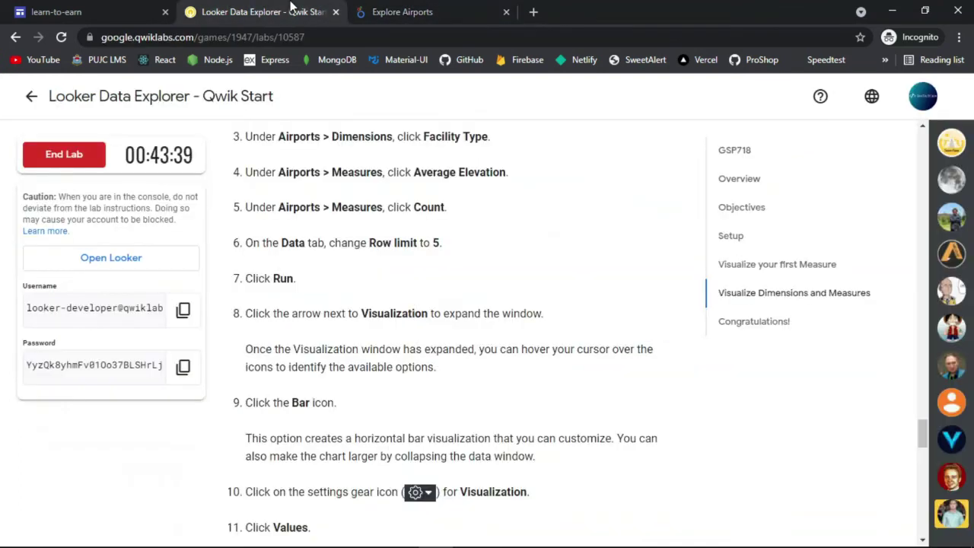
scroll(370, 270, "down", 1)
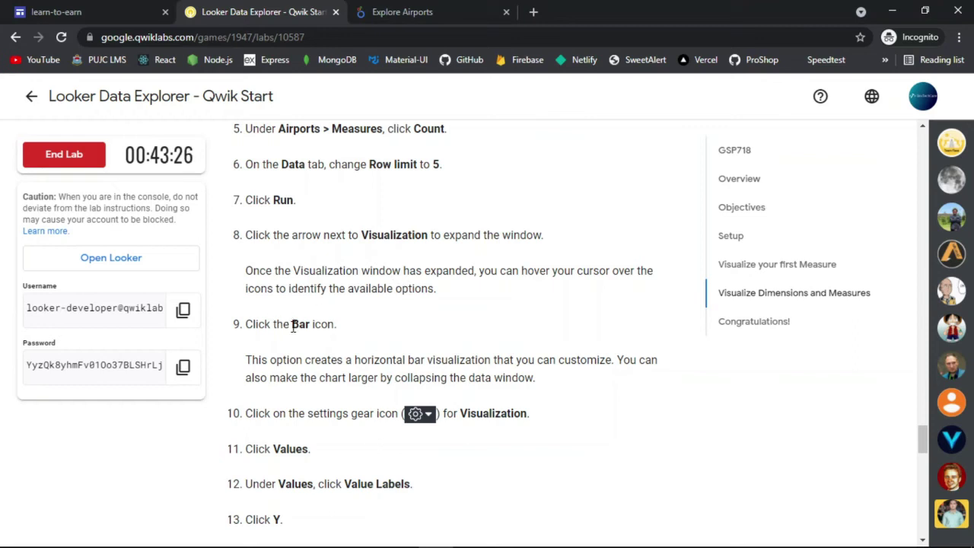
left_click(396, 11)
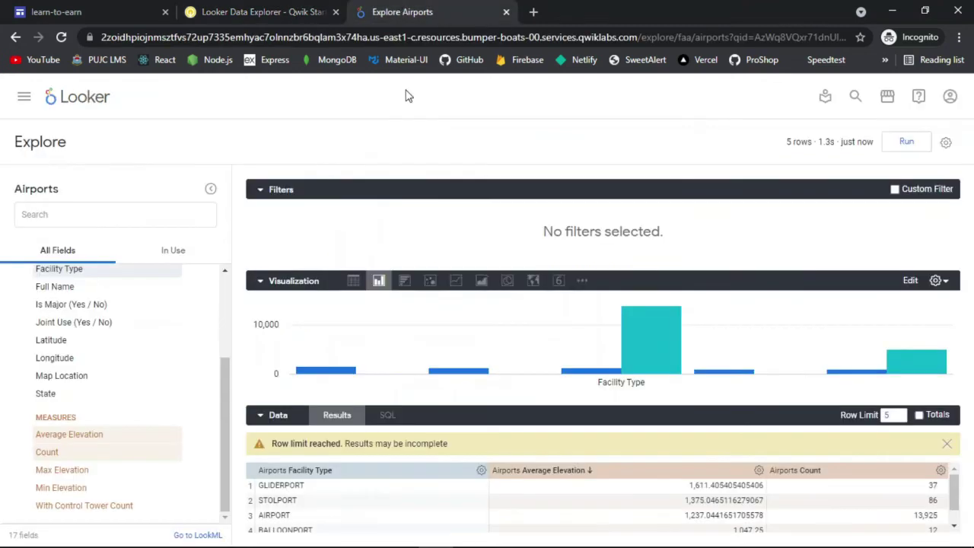
left_click(406, 282)
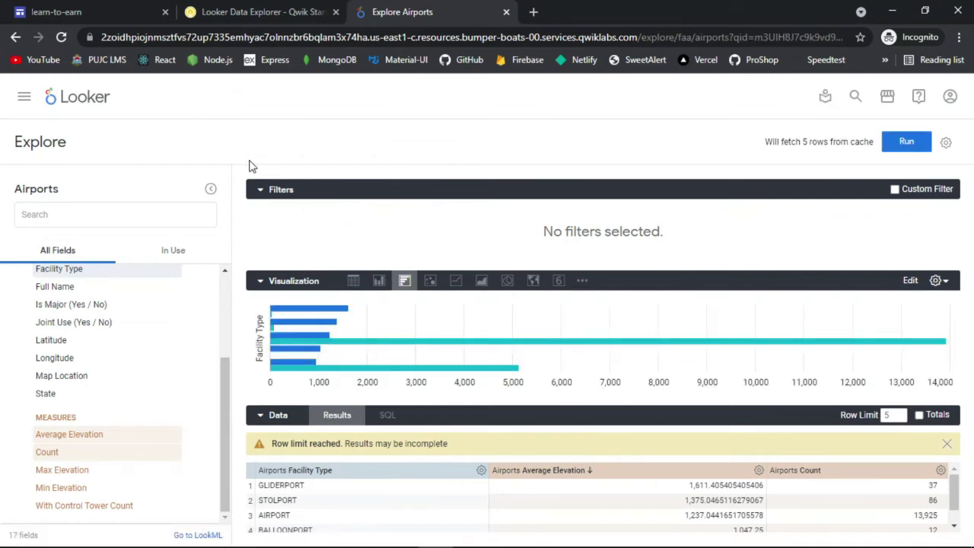
Read the lab's visualization settings steps and turn on Value Labels for the bar chart in Looker.
left_click(228, 9)
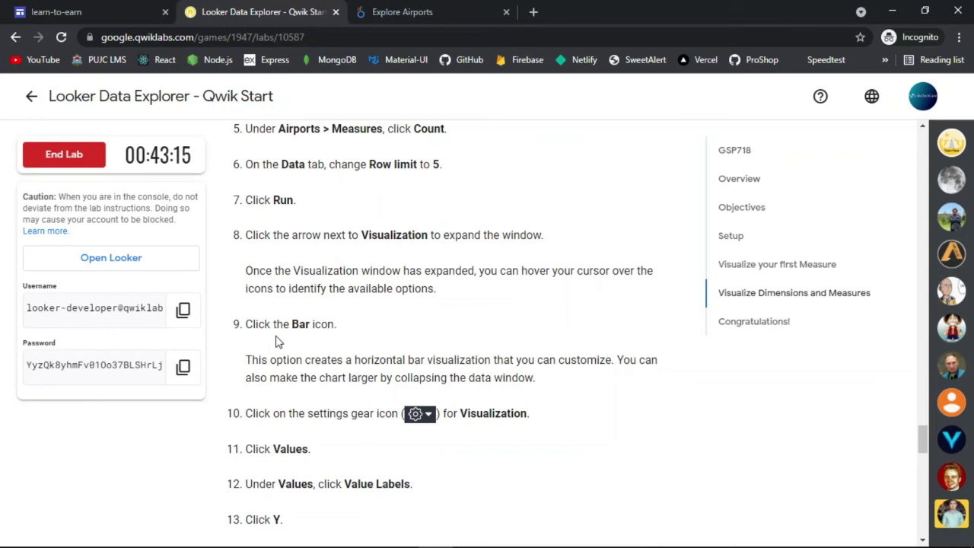
scroll(278, 342, "down", 3)
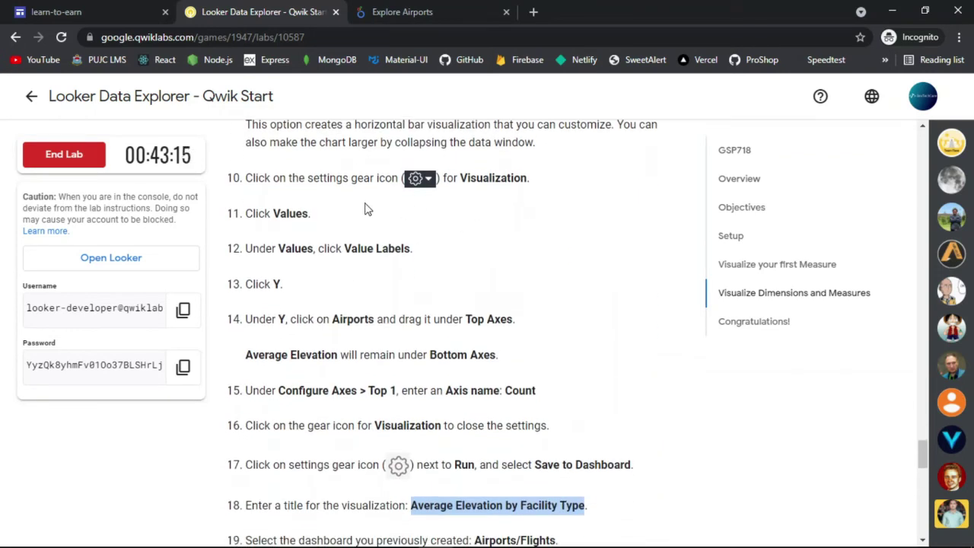
left_click(398, 12)
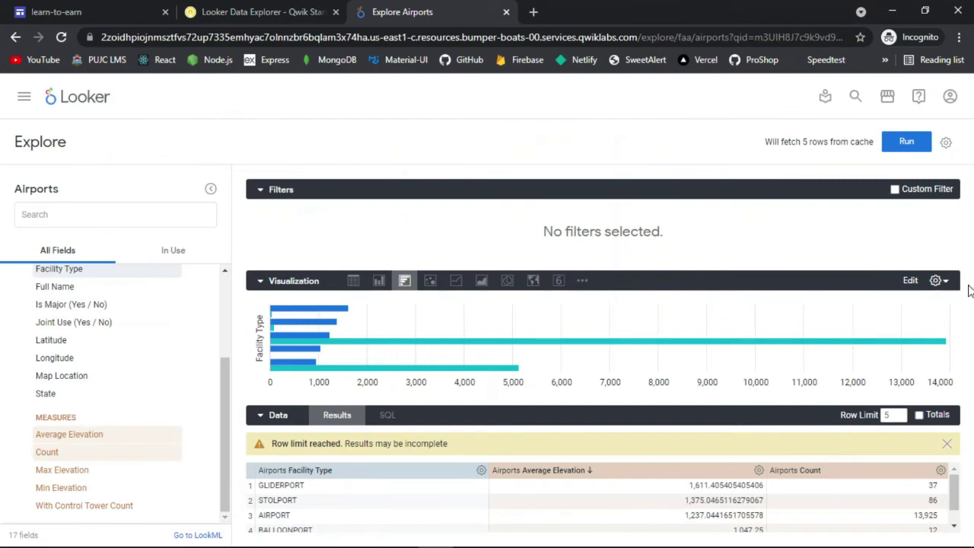
left_click(936, 281)
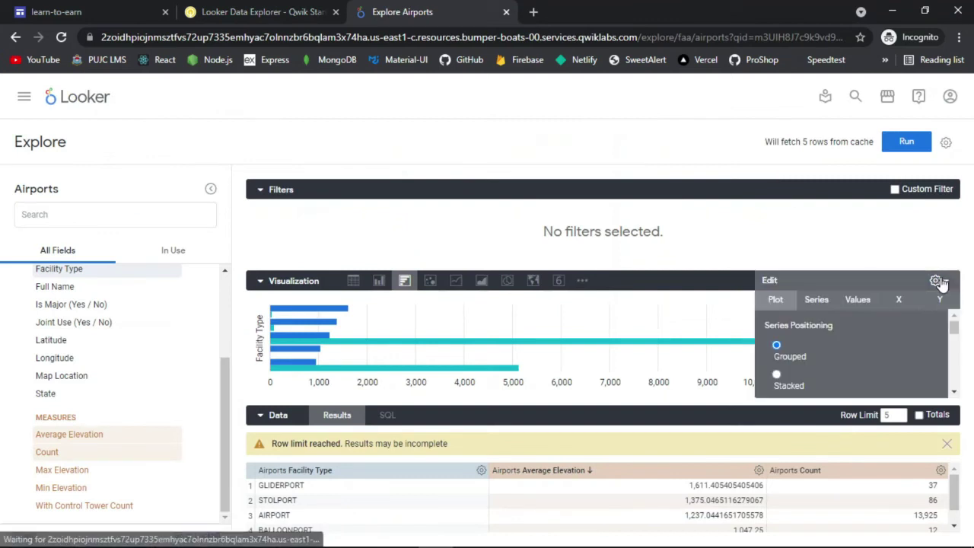
left_click(860, 301)
scroll(893, 345, "down", 5)
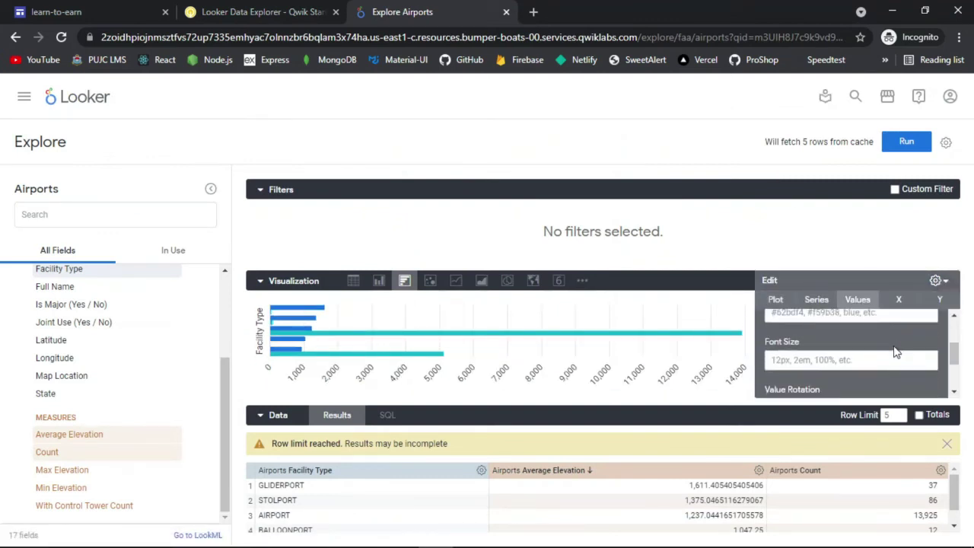
scroll(893, 346, "up", 5)
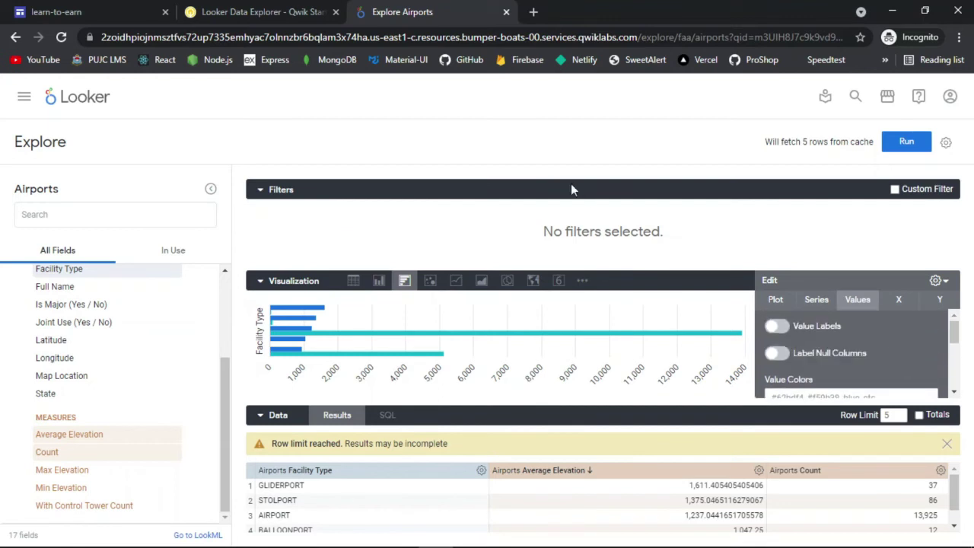
left_click(284, 9)
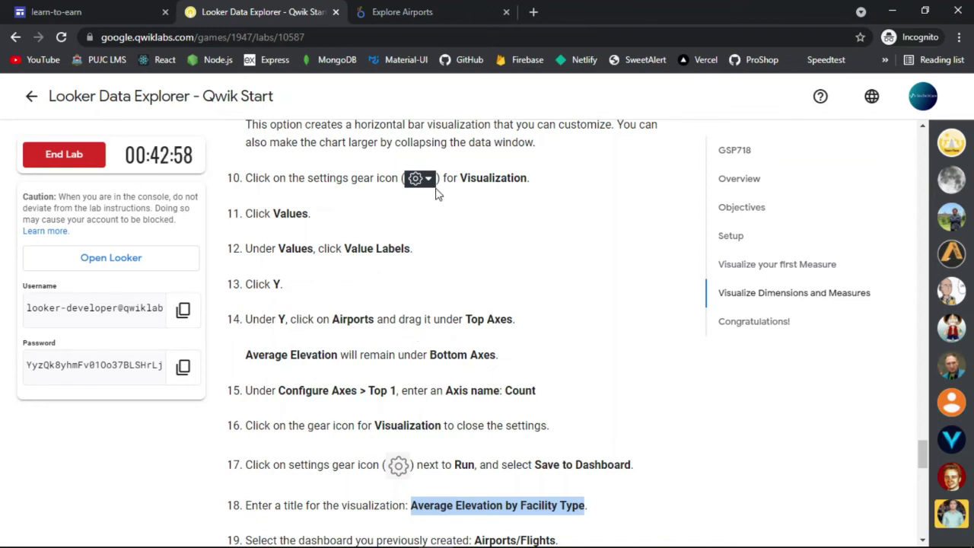
left_click(454, 10)
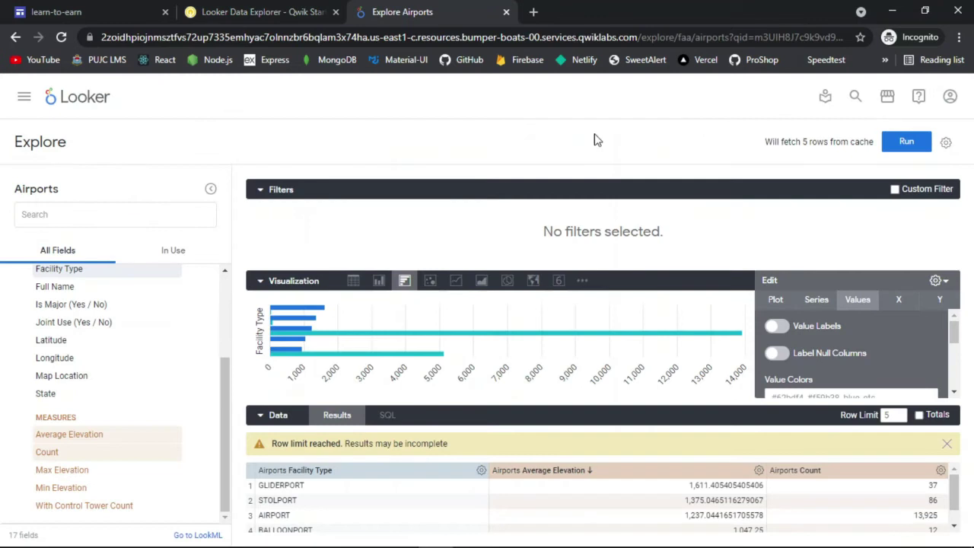
left_click(777, 326)
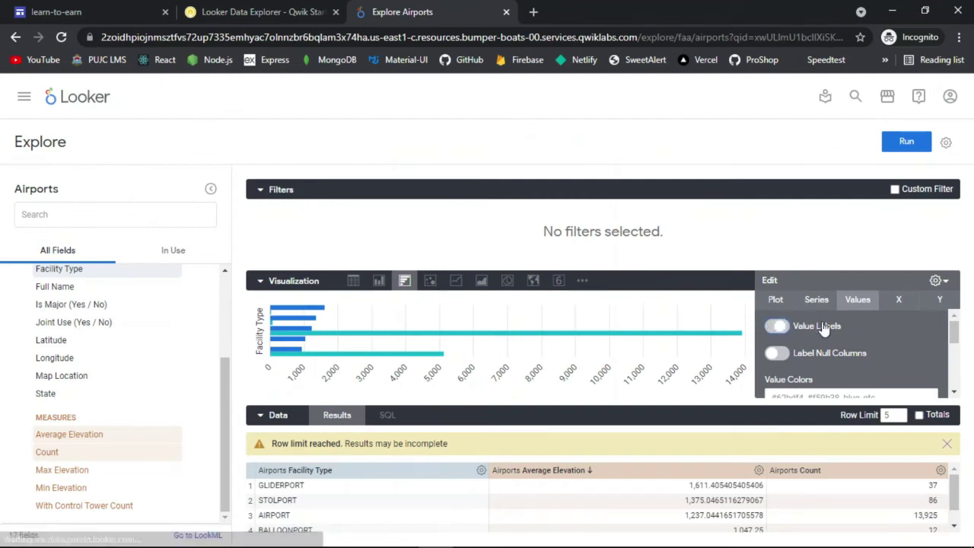
Open the bar chart's Y settings in Looker and check the lab's instructions for arranging the axes.
left_click(939, 302)
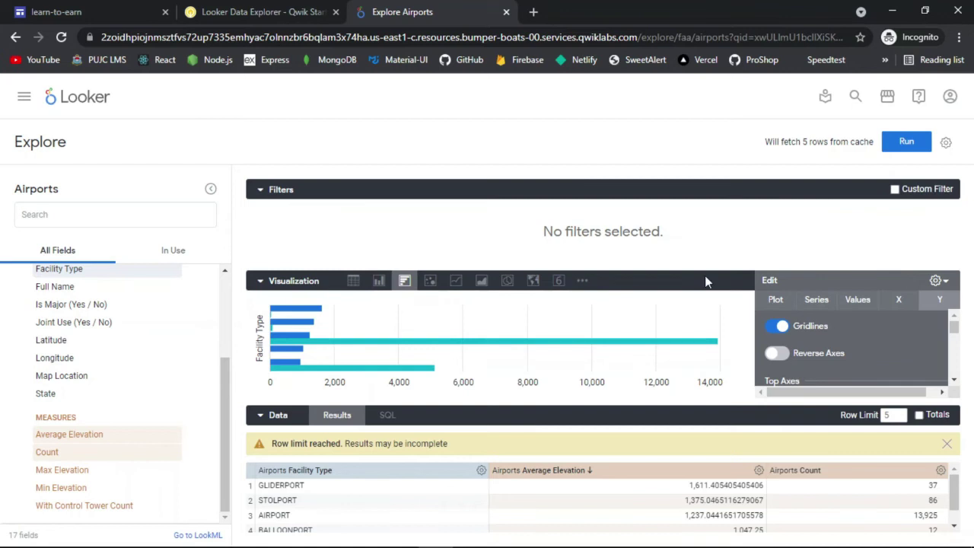
key("ctrl+shift+Tab")
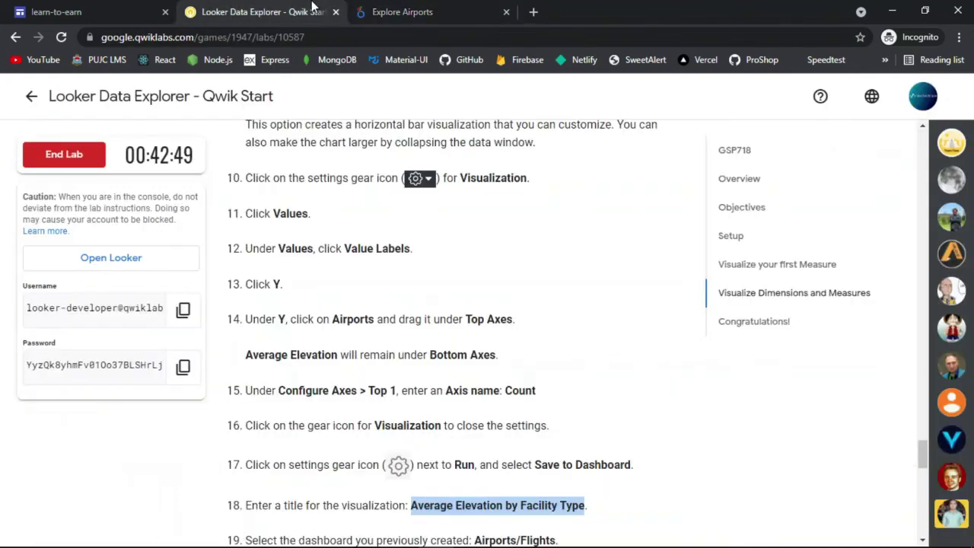
scroll(437, 266, "down", 1)
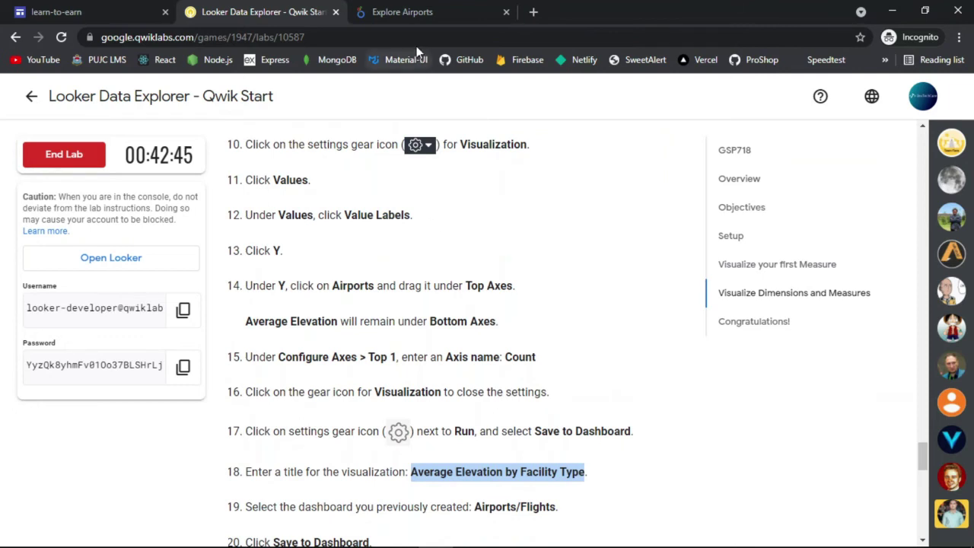
left_click(420, 18)
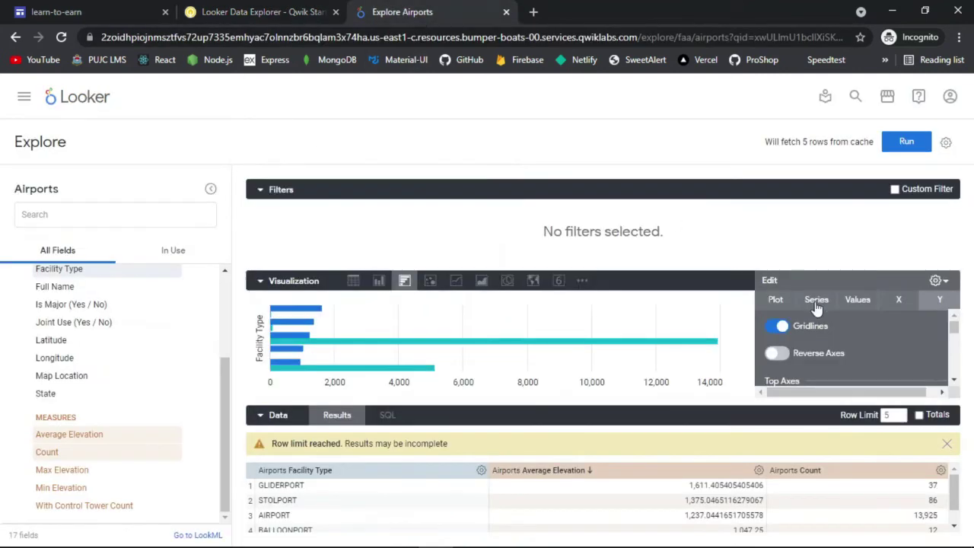
Try to move the Airports series out of the Bottom 1 axis to the Top Axes section.
scroll(890, 357, "down", 1)
scroll(891, 357, "down", 2)
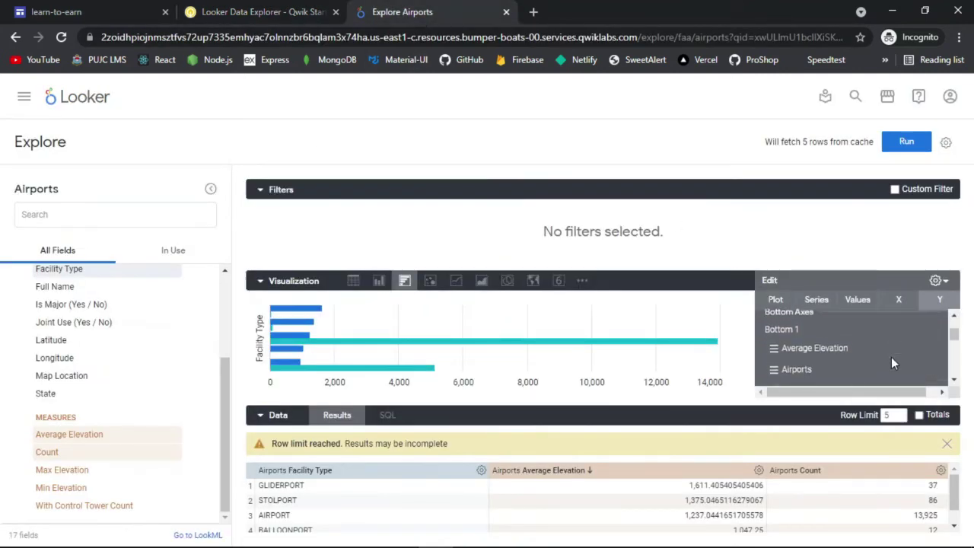
left_click_drag(772, 352, 777, 297)
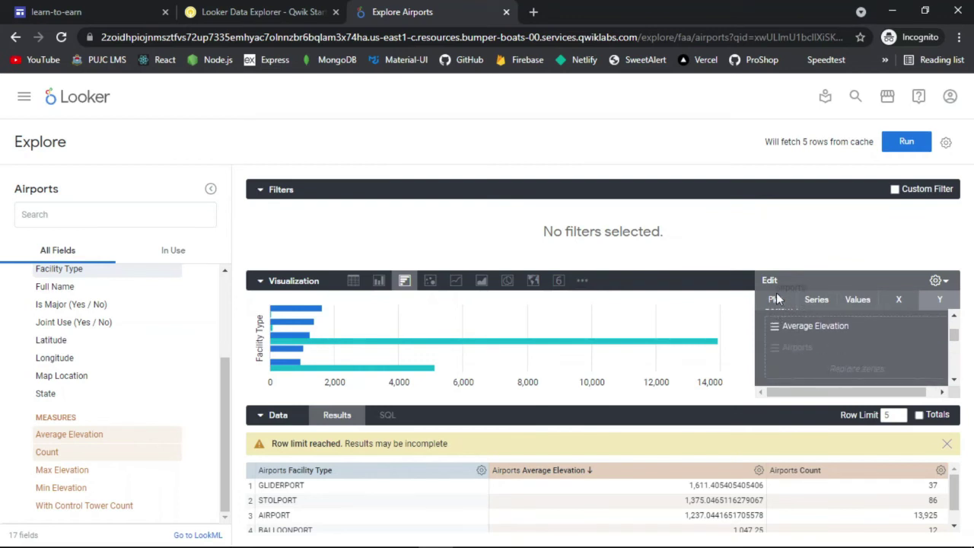
left_click_drag(785, 353, 784, 353)
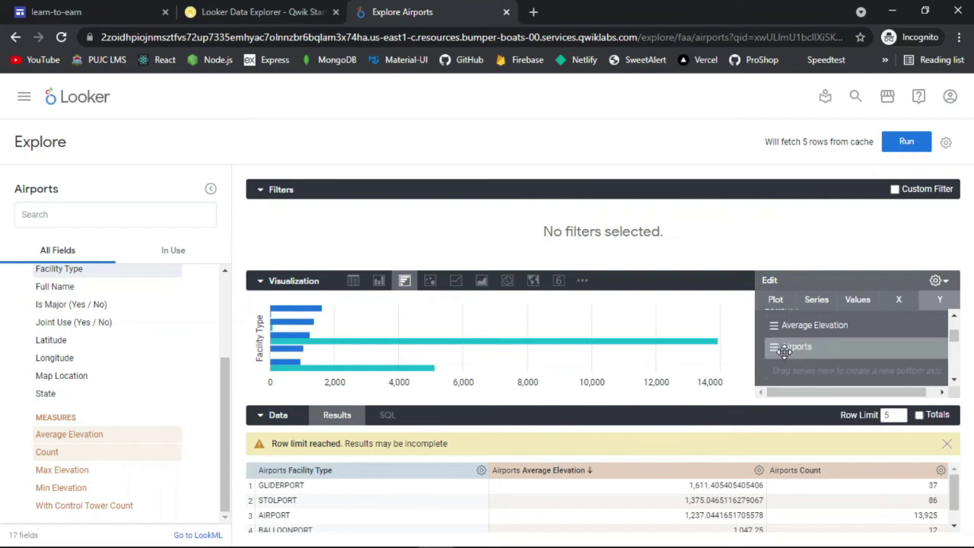
scroll(869, 356, "up", 2)
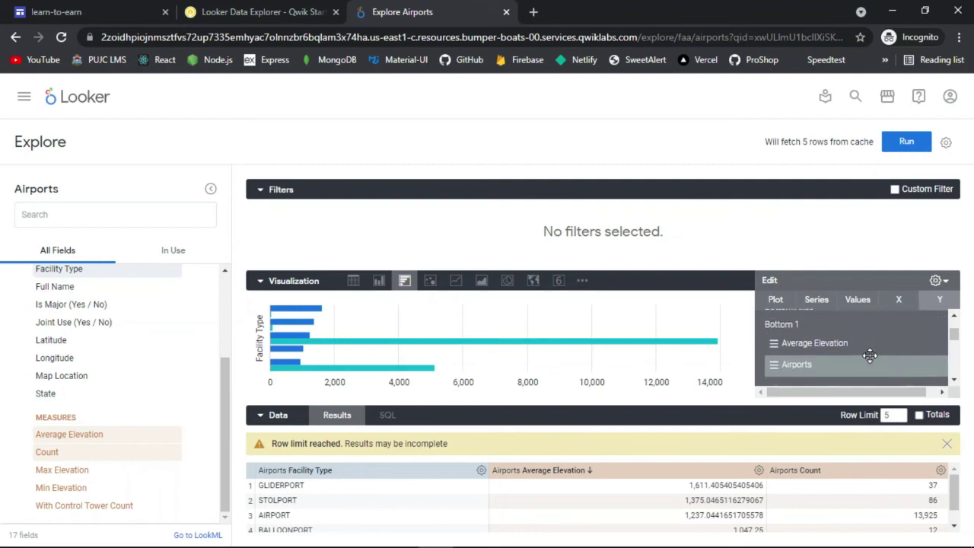
scroll(869, 355, "up", 3)
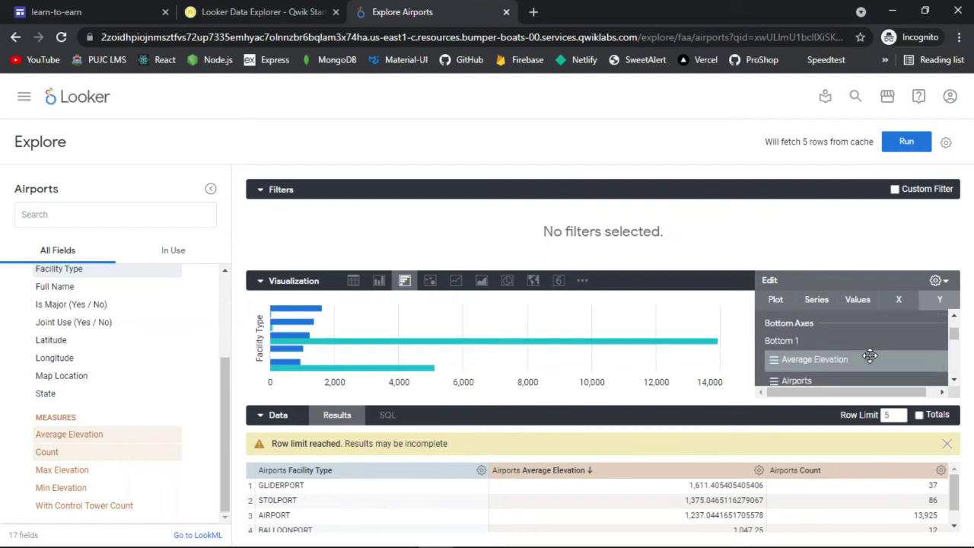
scroll(869, 355, "down", 2)
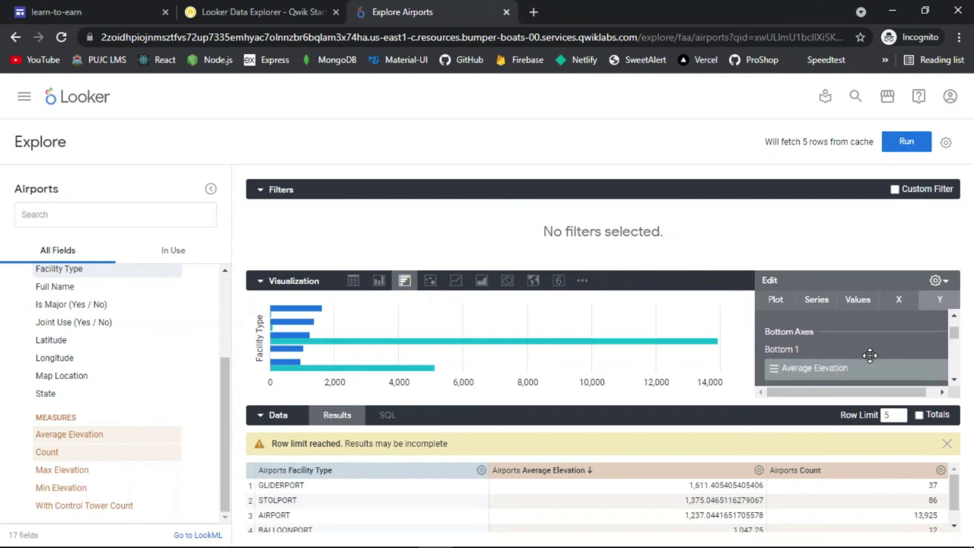
left_click_drag(870, 355, 809, 311)
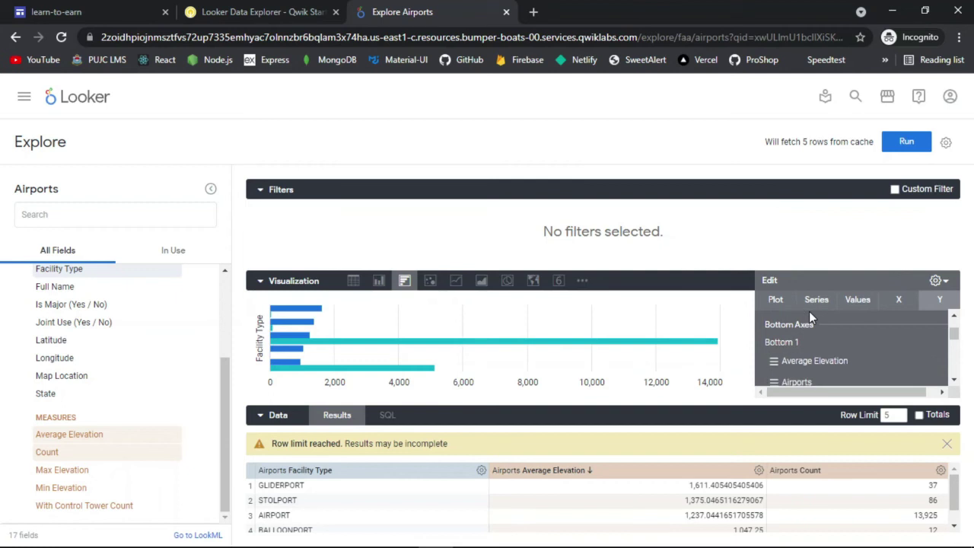
left_click_drag(792, 373, 790, 357)
scroll(865, 347, "down", 3)
scroll(865, 347, "up", 1)
left_click_drag(858, 347, 823, 335)
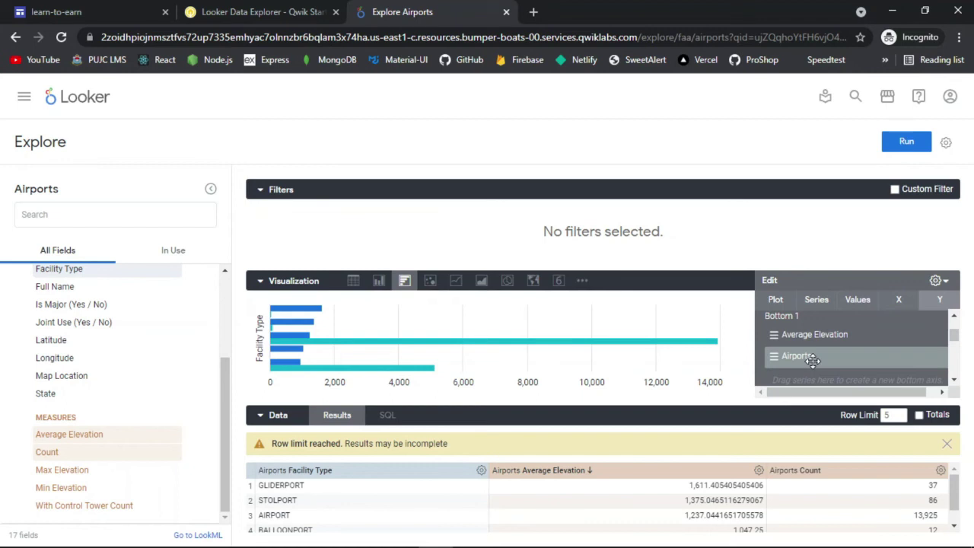
left_click_drag(813, 360, 859, 354)
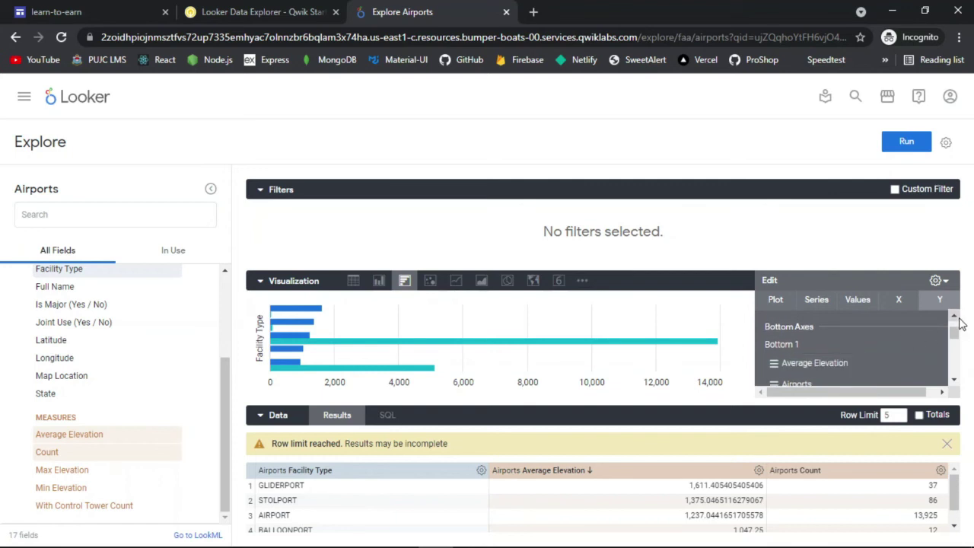
Move the Airports series under Top Axes, leaving Average Elevation under Bottom Axes.
scroll(956, 323, "up", 1)
left_click(954, 378)
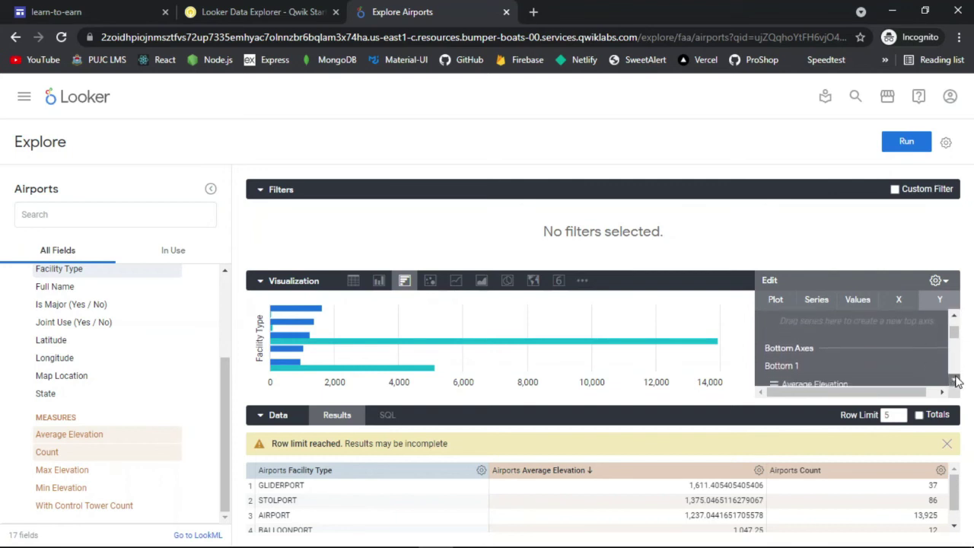
left_click_drag(859, 382, 855, 315)
scroll(864, 357, "up", 2)
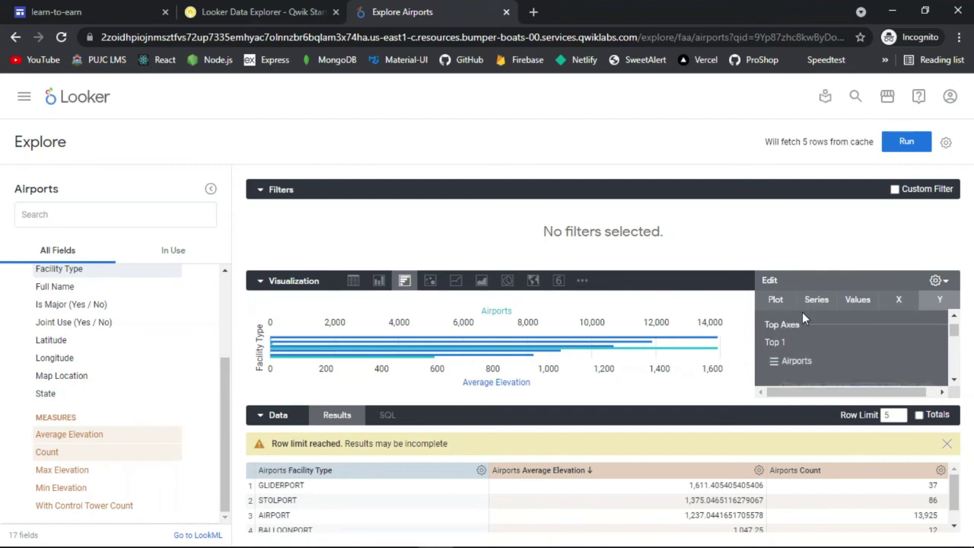
Look up the Top 1 axis name in the lab instructions, select the text Count, and return to Looker.
left_click(260, 9)
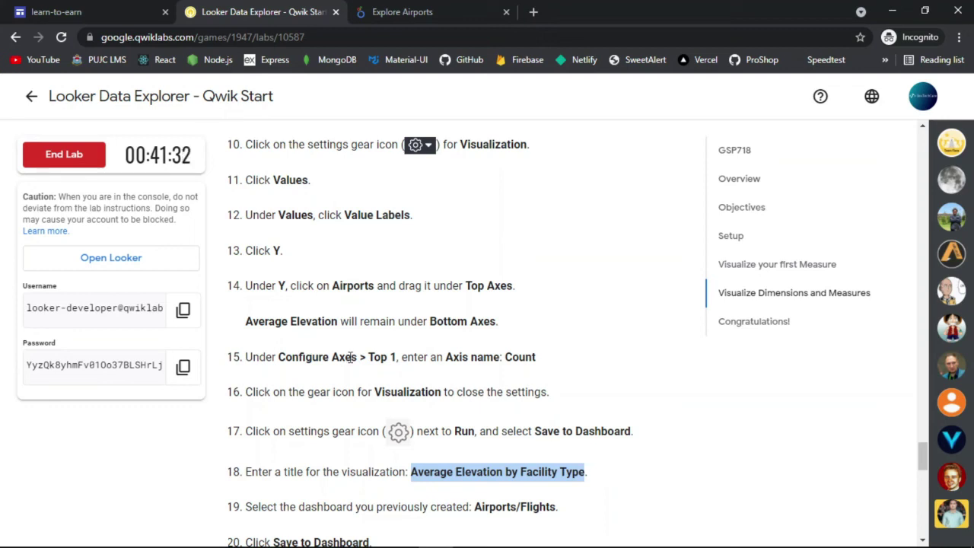
left_click_drag(505, 357, 537, 357)
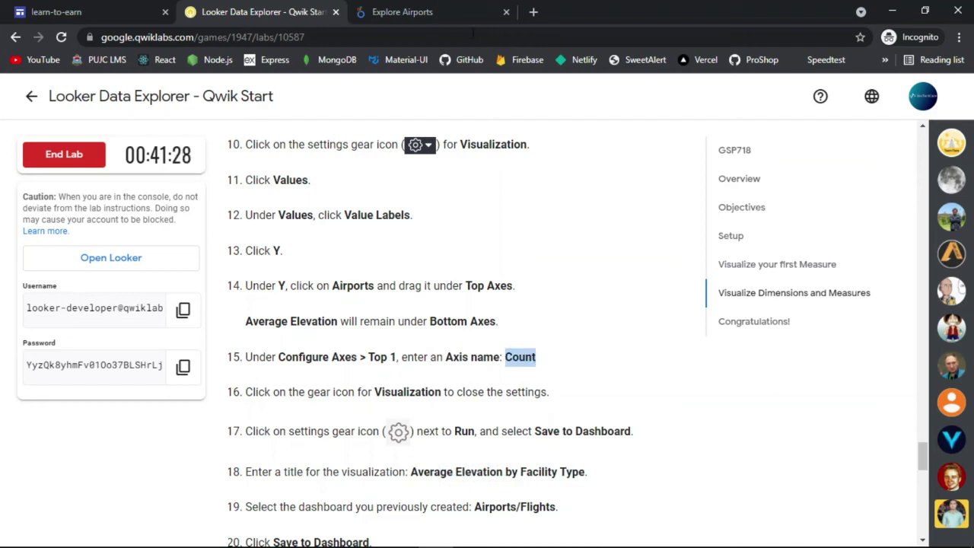
left_click(458, 9)
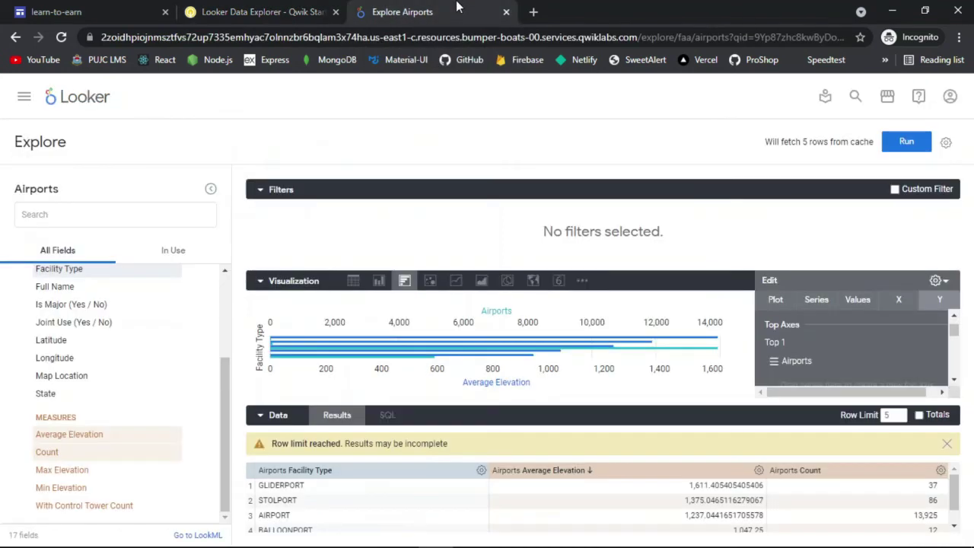
Under Configure Axes, set the Top 1 axis name to Count.
scroll(842, 353, "up", 1)
scroll(842, 350, "up", 1)
scroll(842, 350, "down", 3)
scroll(842, 351, "down", 5)
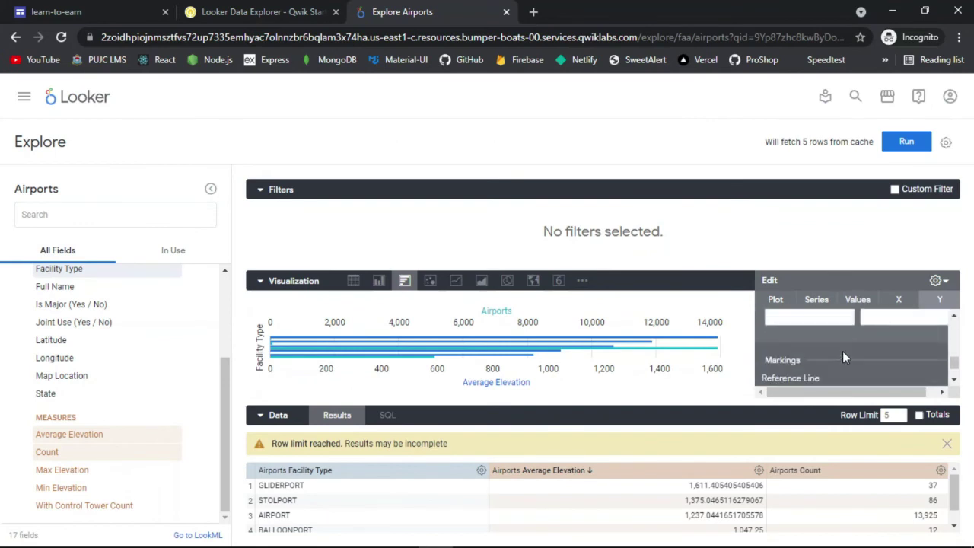
scroll(842, 351, "up", 4)
scroll(842, 351, "up", 3)
scroll(842, 351, "up", 2)
scroll(843, 351, "down", 2)
scroll(842, 351, "up", 1)
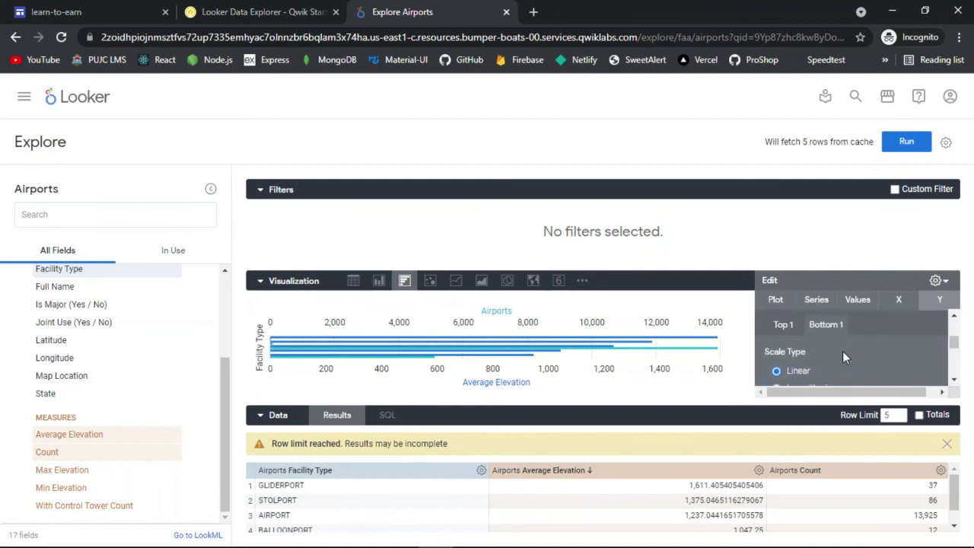
left_click(789, 335)
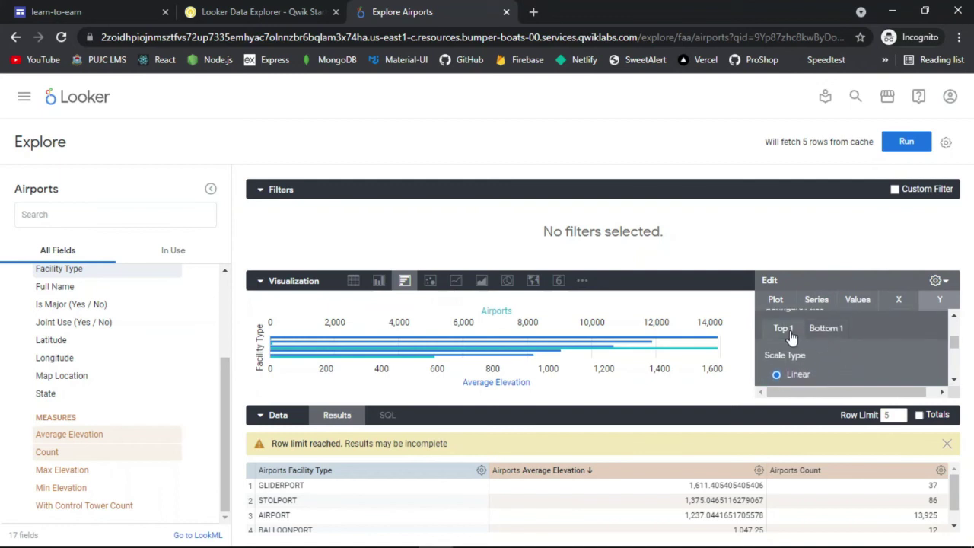
scroll(841, 350, "down", 3)
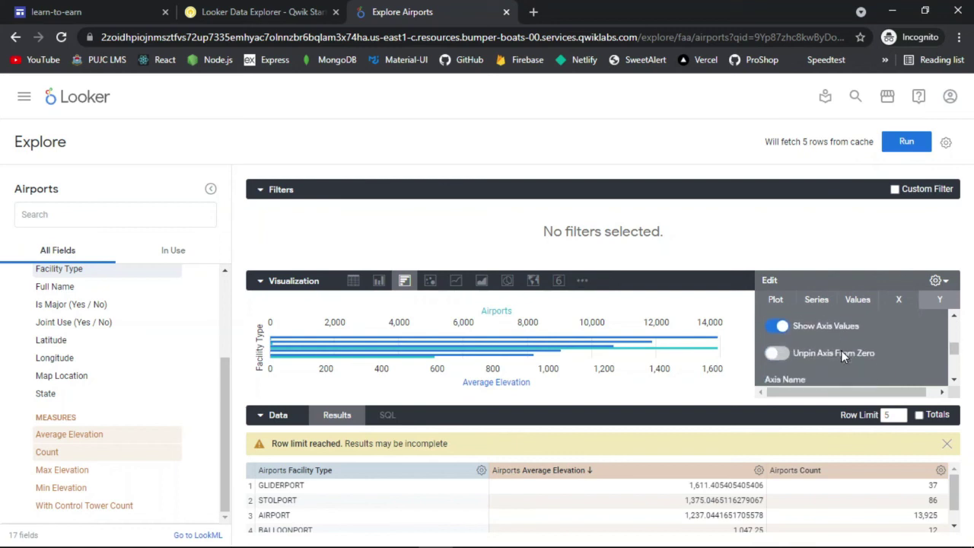
scroll(840, 354, "down", 1)
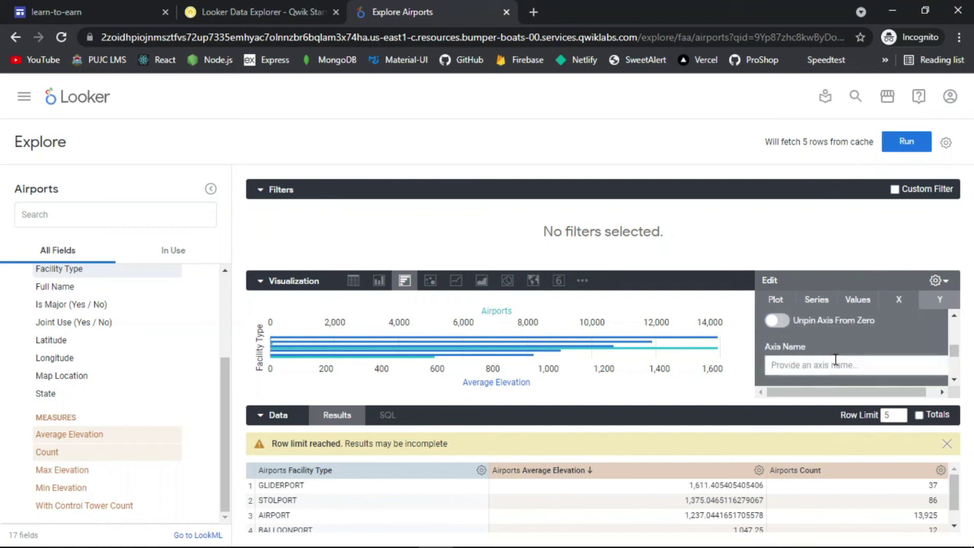
left_click(834, 365)
type("Count")
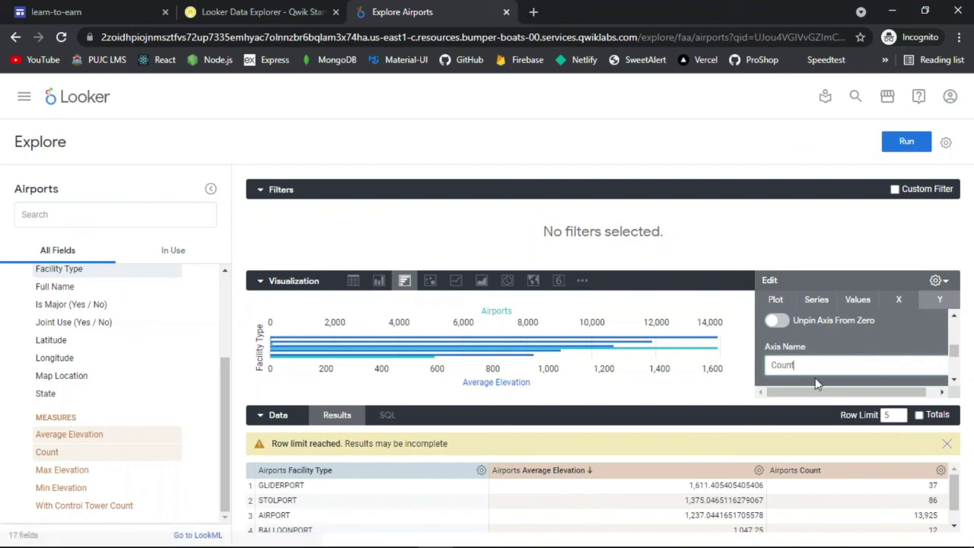
Following the lab's next steps, close the visualization settings in Looker and start saving the chart to a dashboard.
left_click(251, 10)
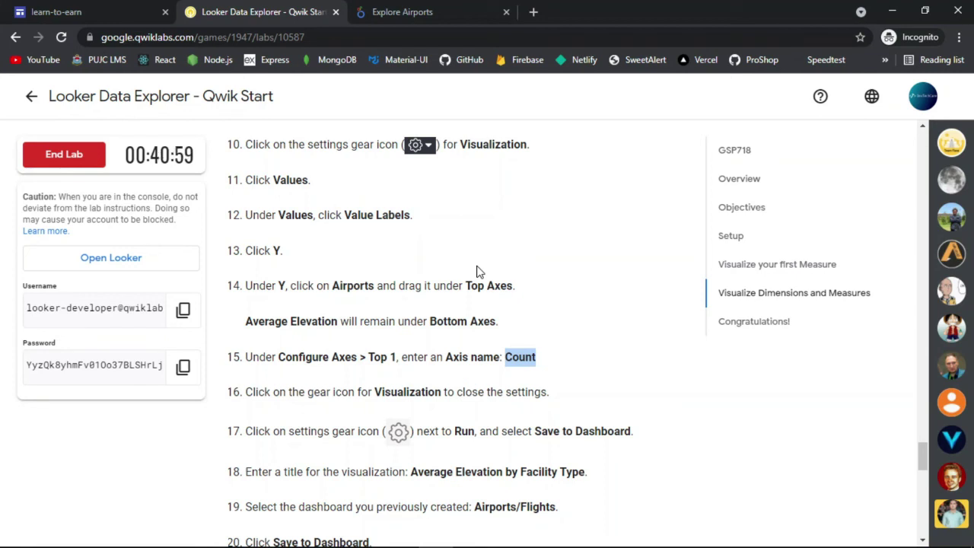
left_click(445, 10)
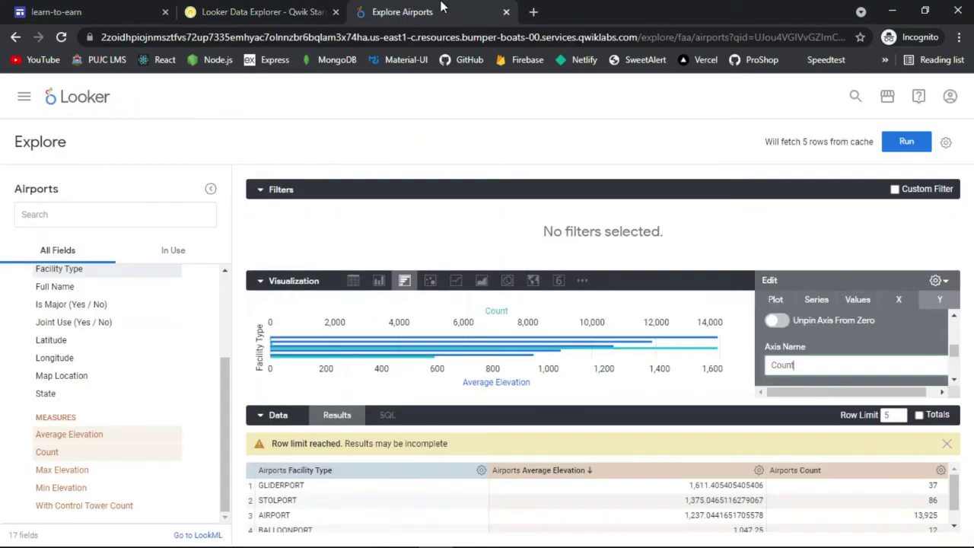
left_click(943, 286)
left_click(945, 143)
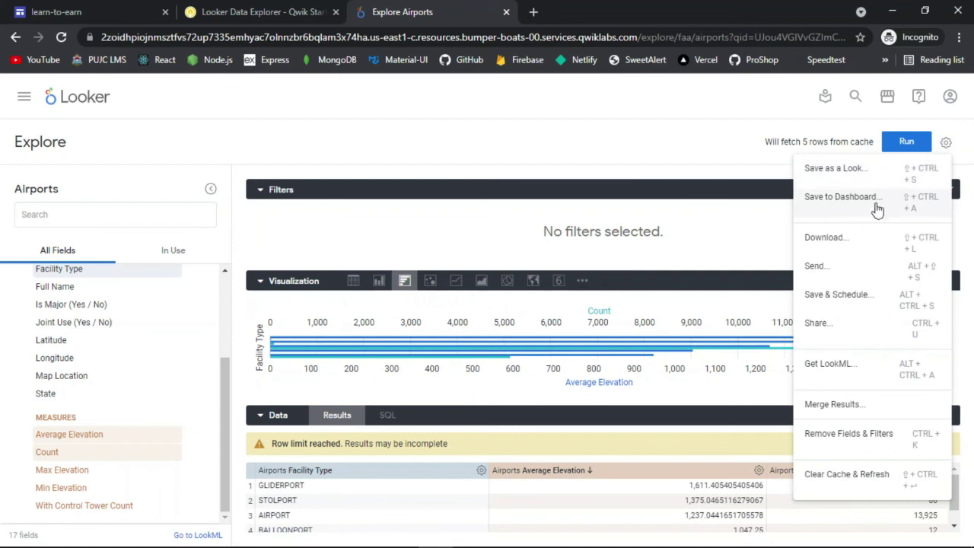
left_click(842, 199)
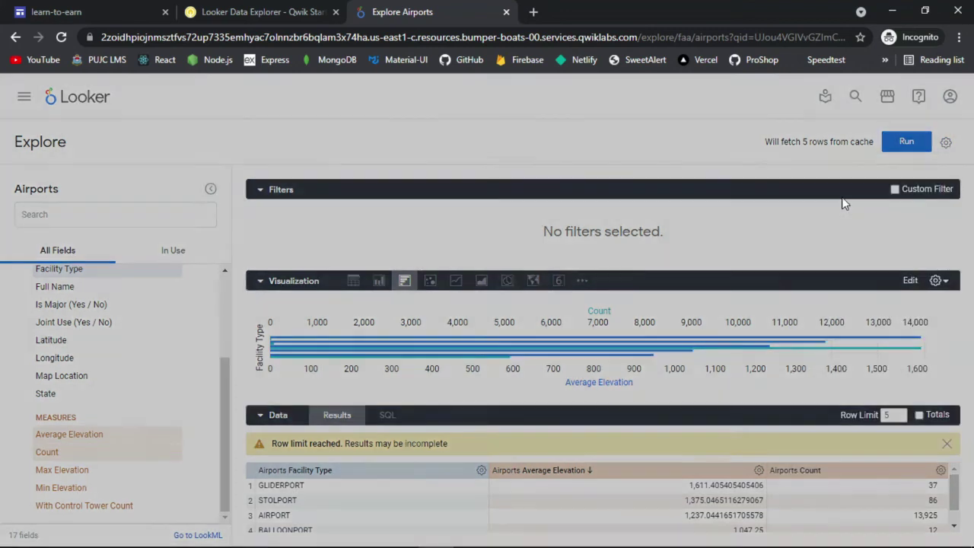
Copy the visualization title Average Elevation by Facility Type from the lab instructions and return to Looker.
left_click(208, 8)
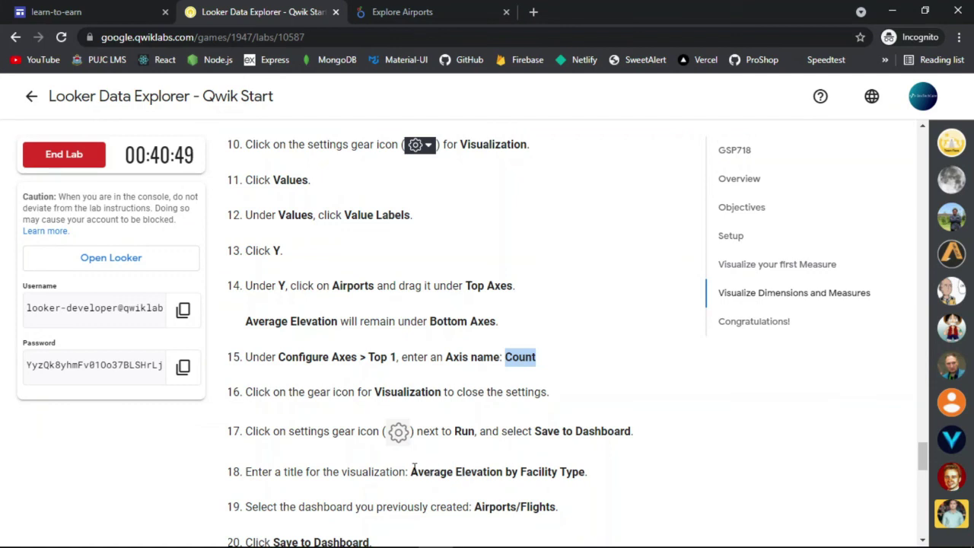
left_click_drag(414, 468, 631, 472)
key("ctrl+c")
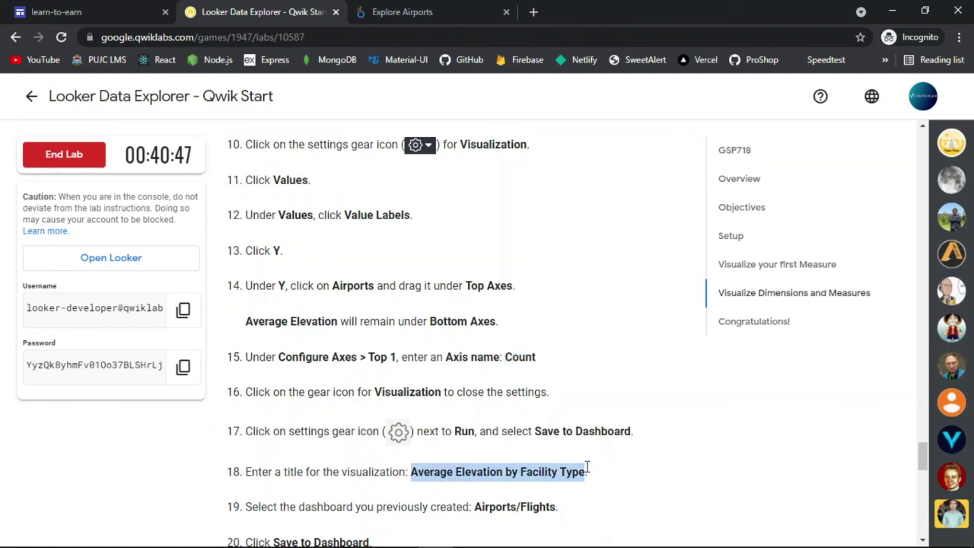
left_click(420, 8)
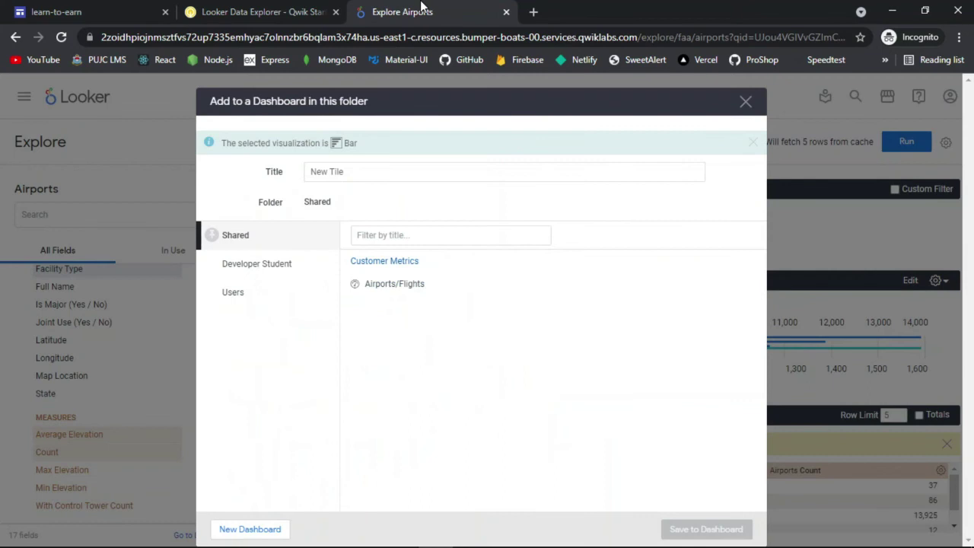
Title the tile Average Elevation by Facility Type and save it to the Airports/Flights dashboard.
triple_click(359, 174)
key("ctrl+v")
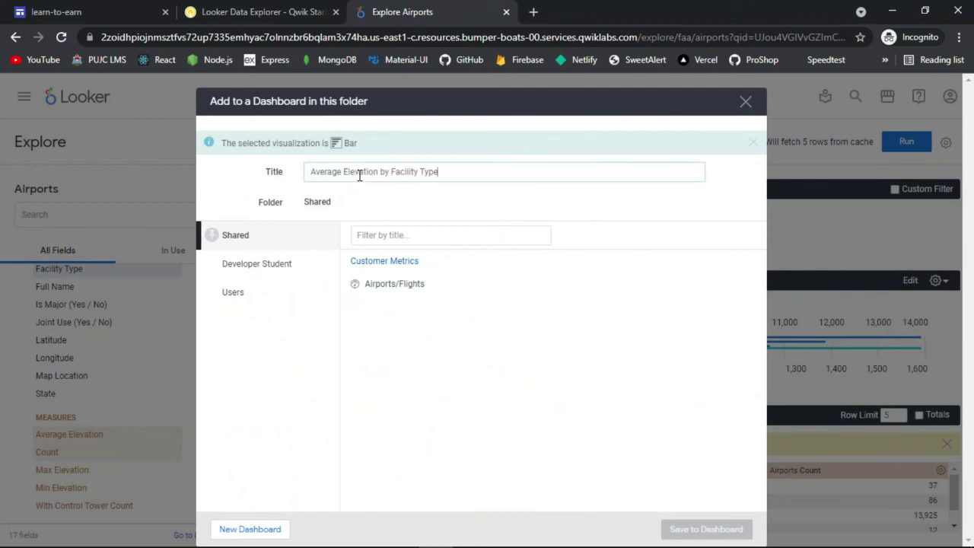
left_click(409, 284)
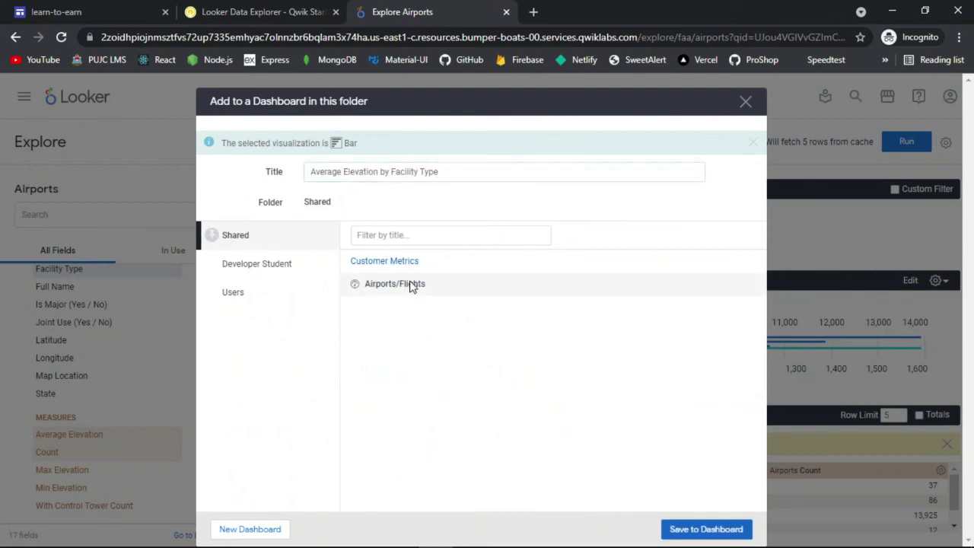
left_click(708, 531)
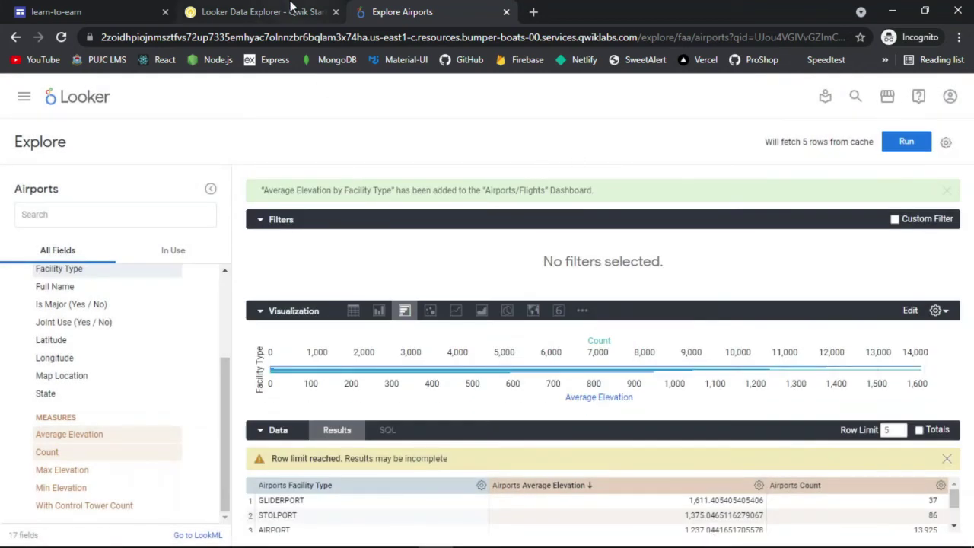
Return to the lab instructions and check the progress of the Visualize Dimensions and Measures task.
left_click(293, 8)
scroll(456, 216, "down", 3)
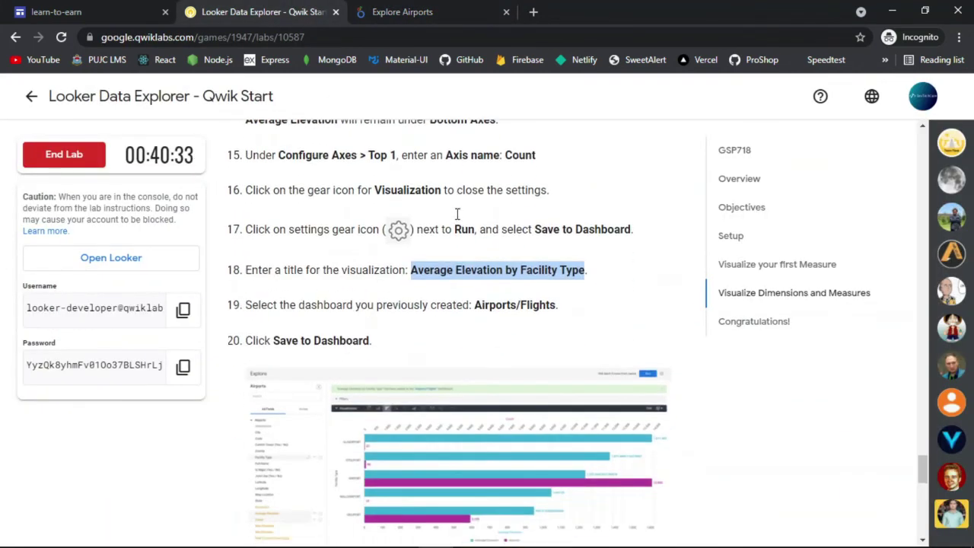
scroll(456, 216, "down", 4)
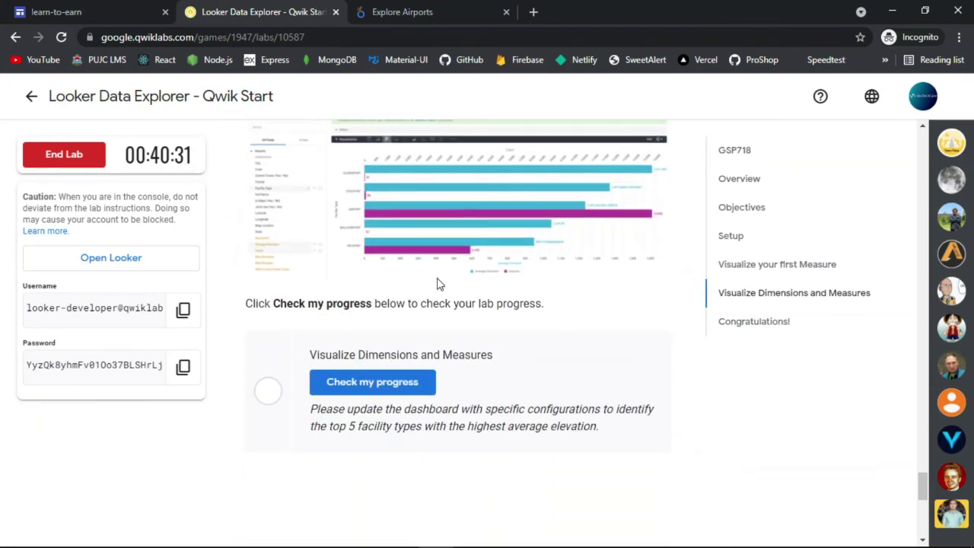
left_click(388, 380)
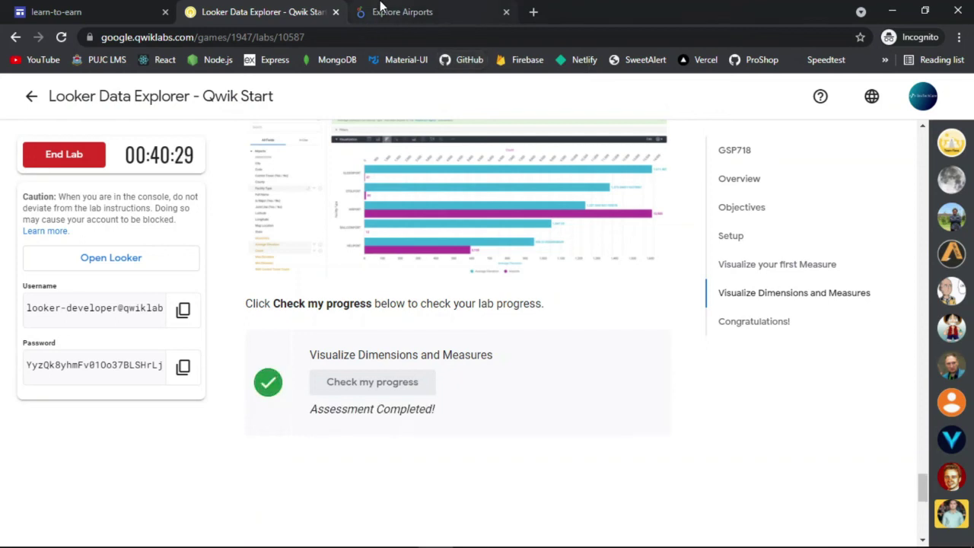
End the Looker Data Explorer - Qwik Start lab and submit a five-star satisfaction rating without comments.
scroll(480, 196, "down", 5)
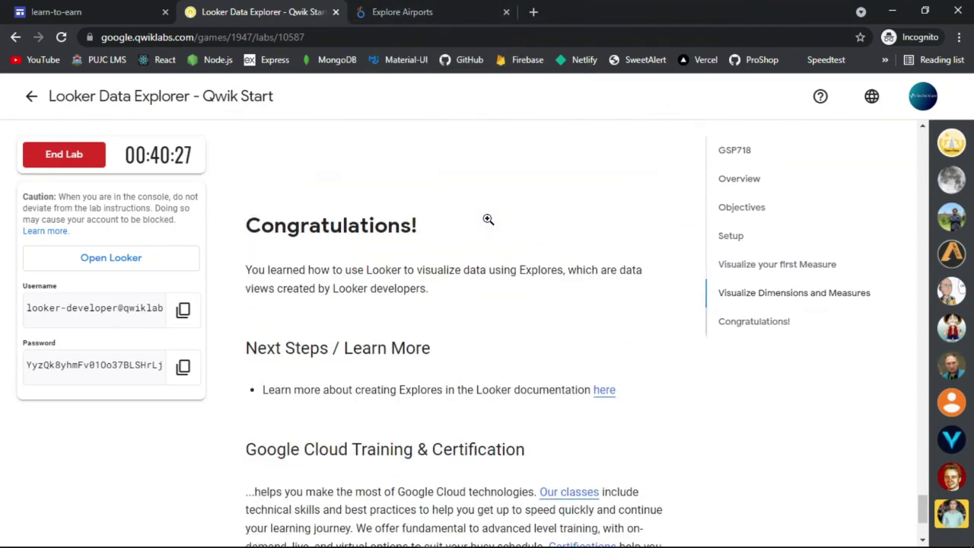
left_click_drag(249, 198, 482, 302)
left_click(482, 302)
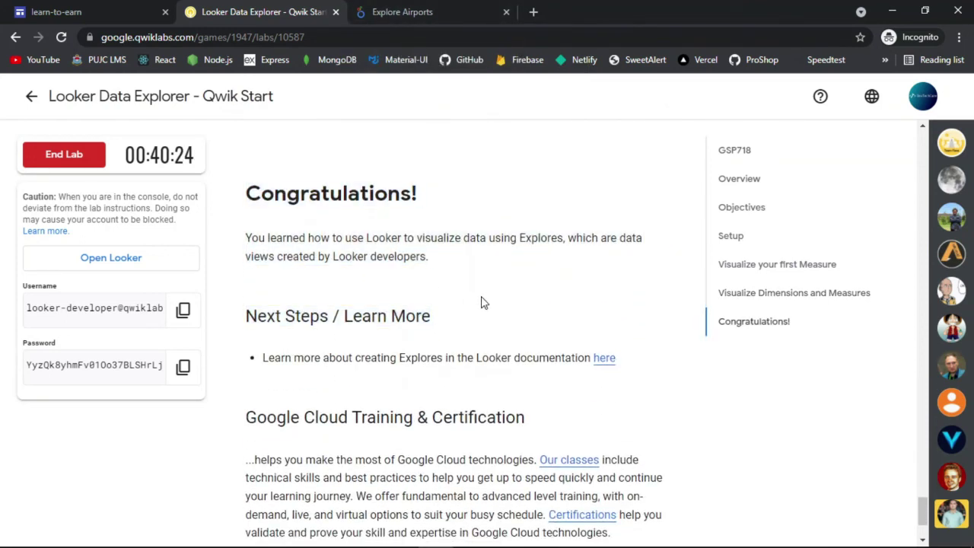
left_click(82, 158)
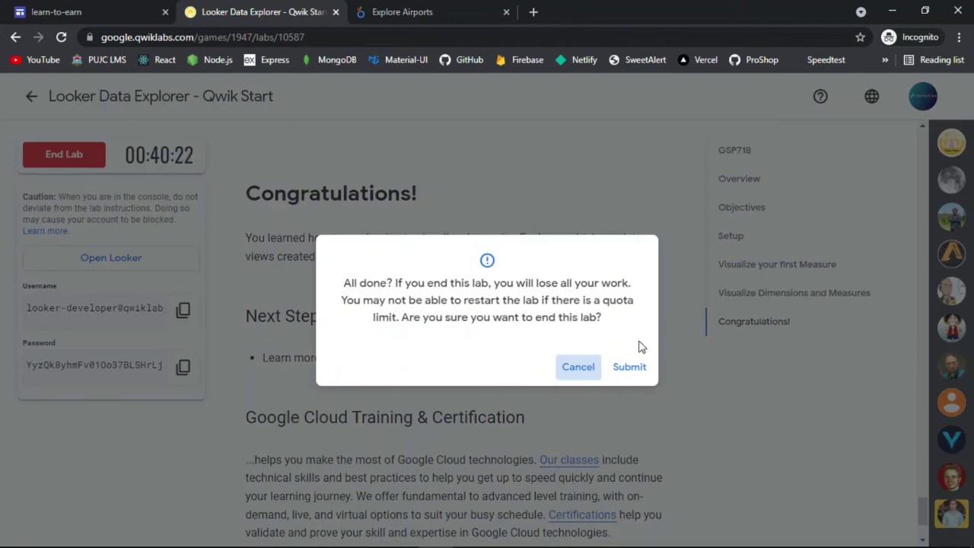
left_click(644, 364)
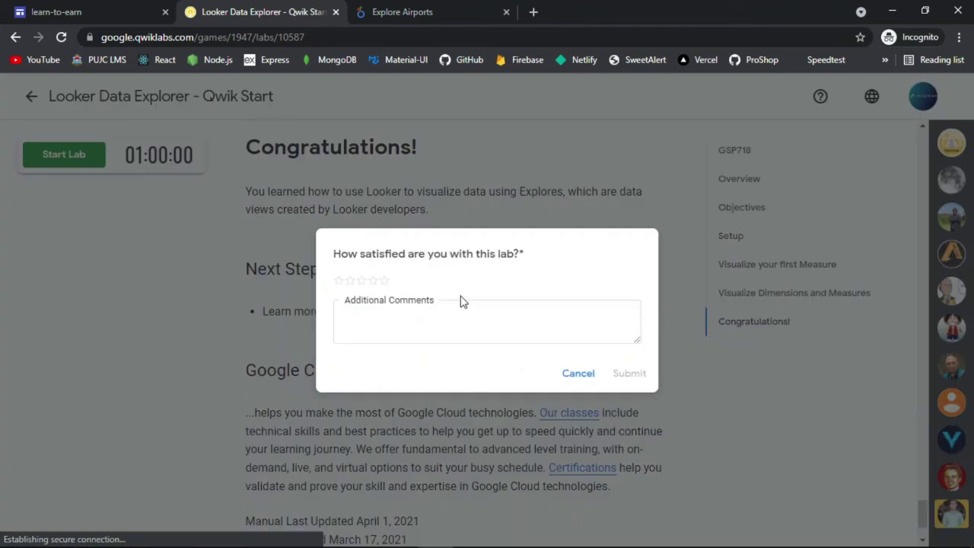
left_click(384, 280)
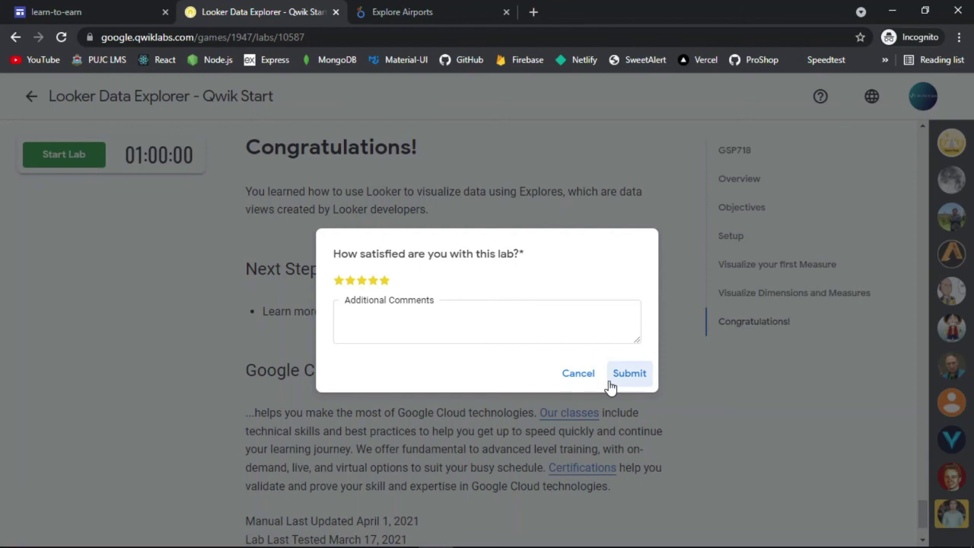
left_click(621, 380)
Go back to the Learn to Earn Cloud Challenge: Essentials page and expand Ready to play? to review each required lab's completion status.
scroll(470, 268, "up", 20)
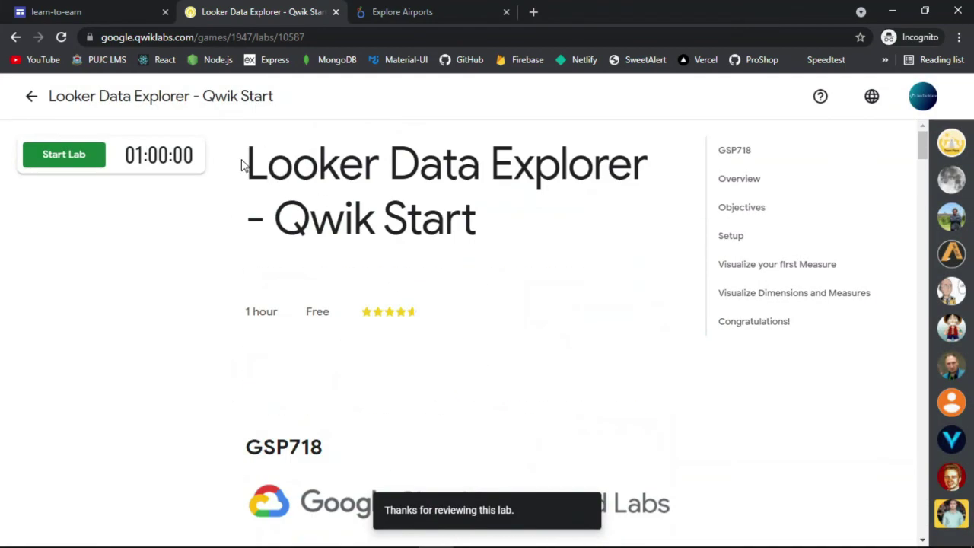
left_click_drag(243, 166, 491, 234)
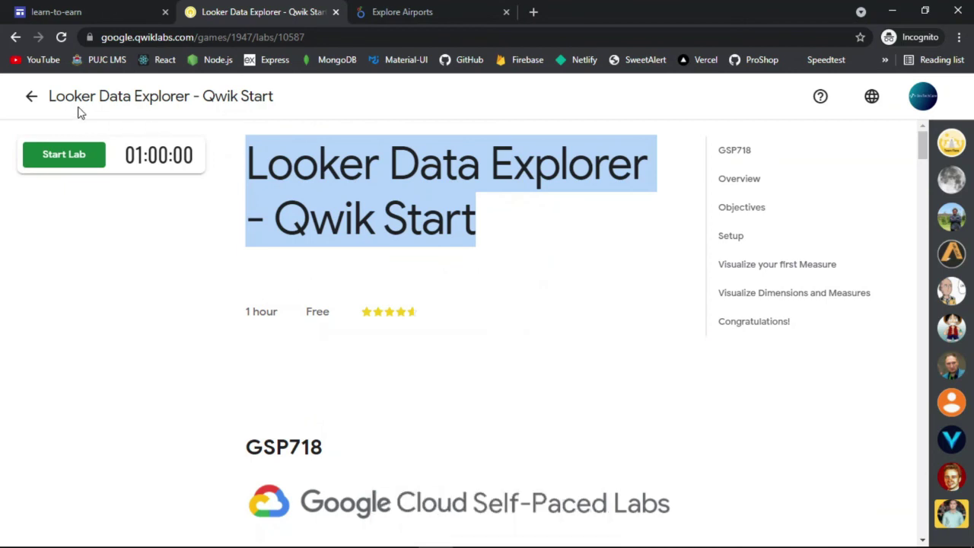
left_click(31, 97)
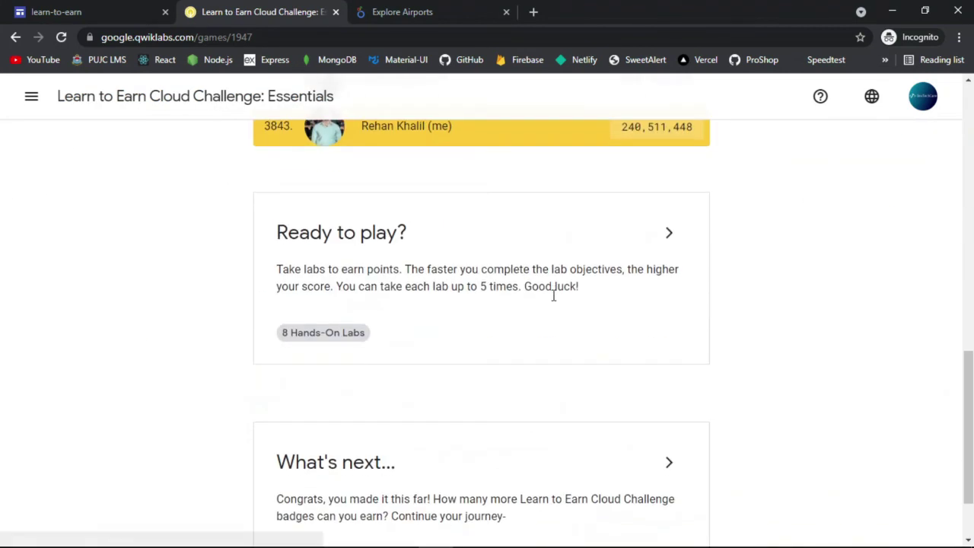
left_click(662, 242)
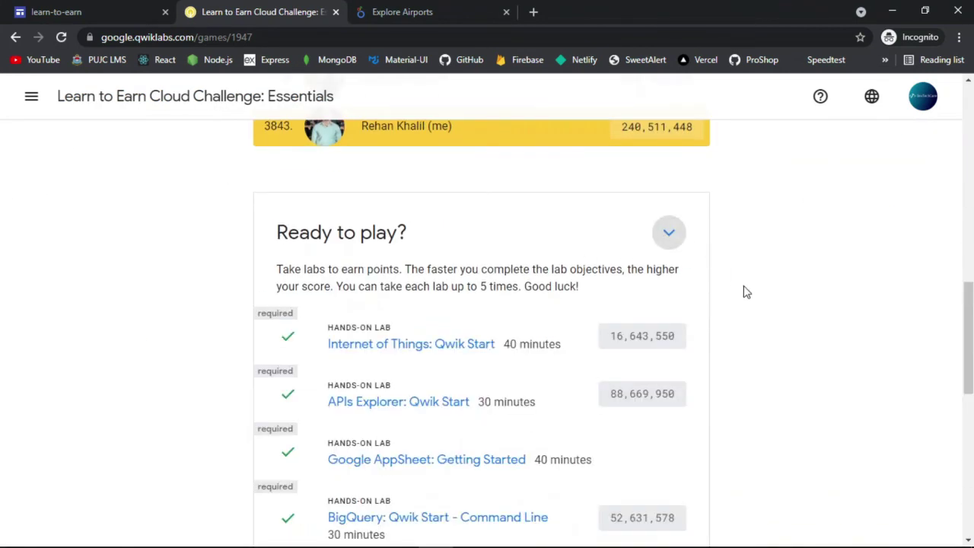
scroll(744, 289, "down", 5)
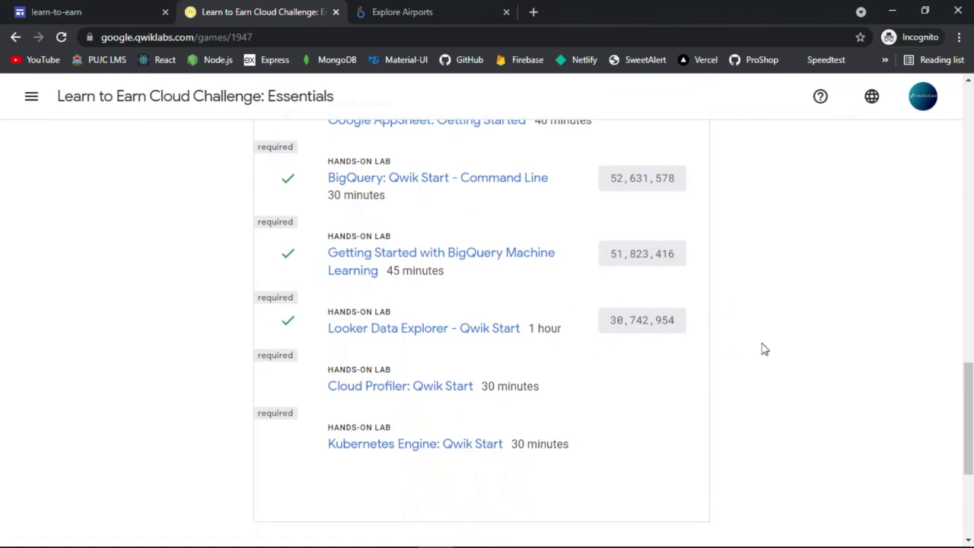
scroll(746, 320, "down", 1)
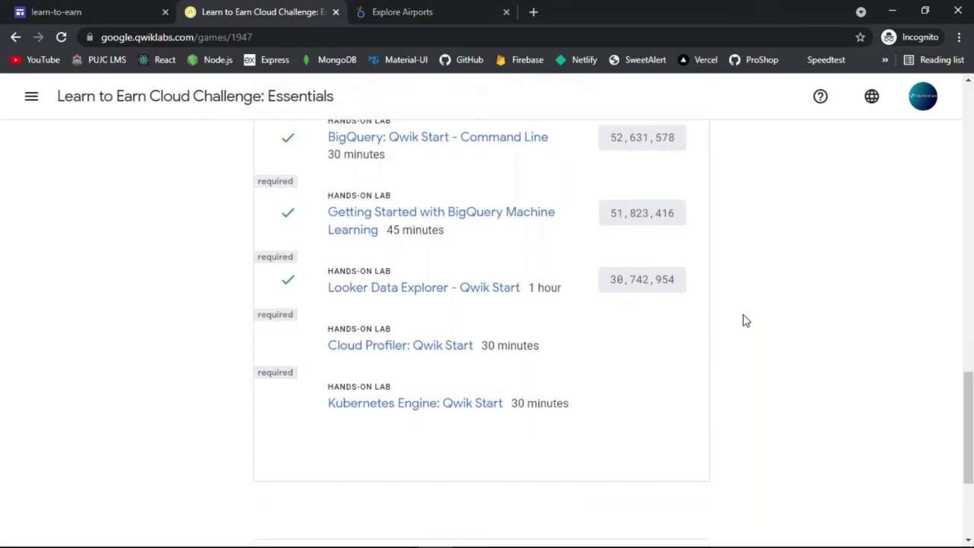